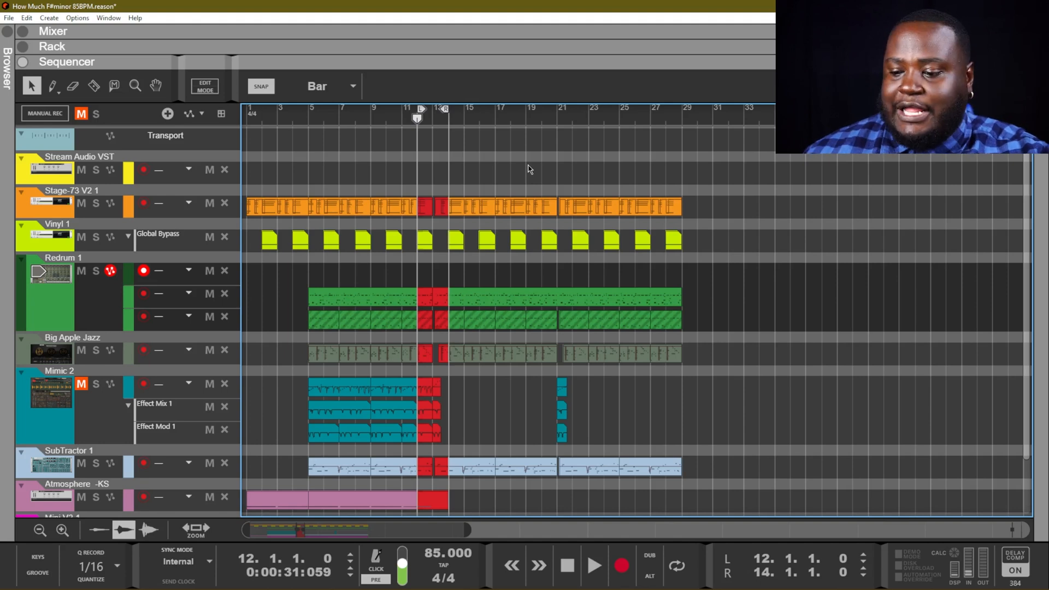
- Recolour the selected clips in bars 38 and 39 red across all tracks
key("space")
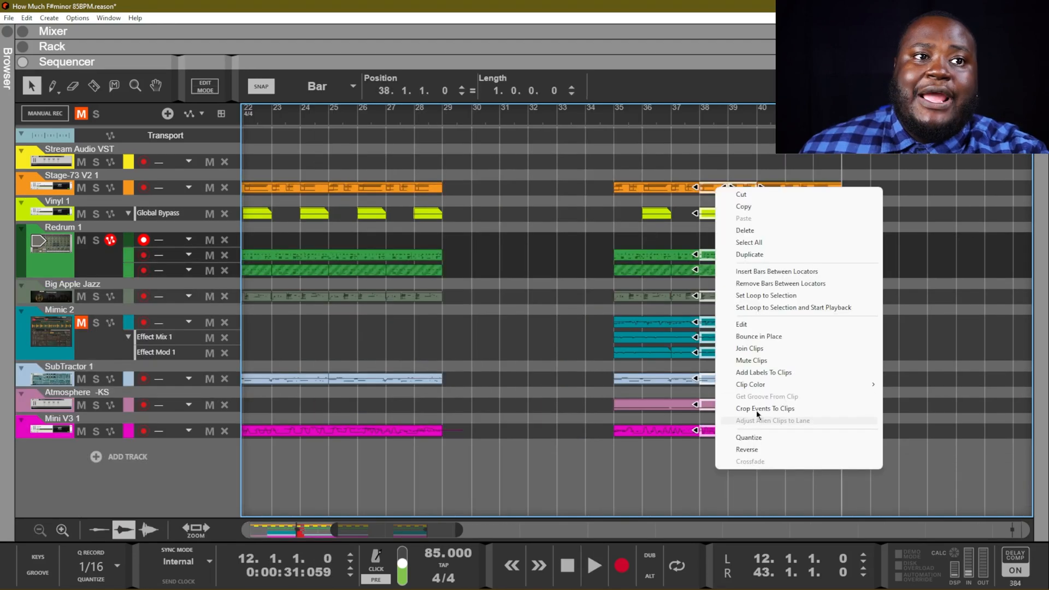
mouse_move(764, 387)
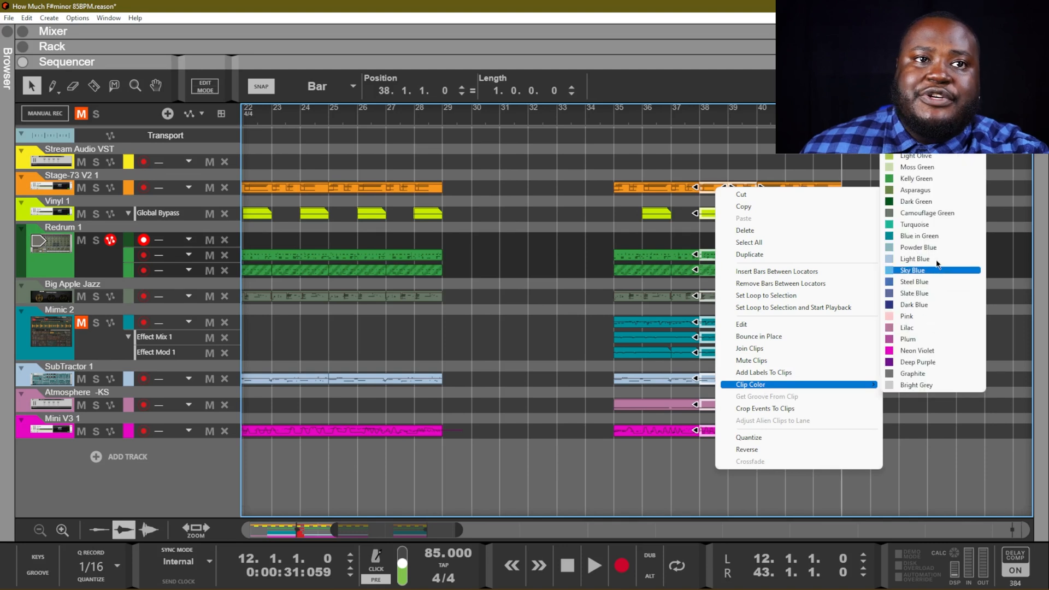
left_click(910, 77)
left_click(938, 232)
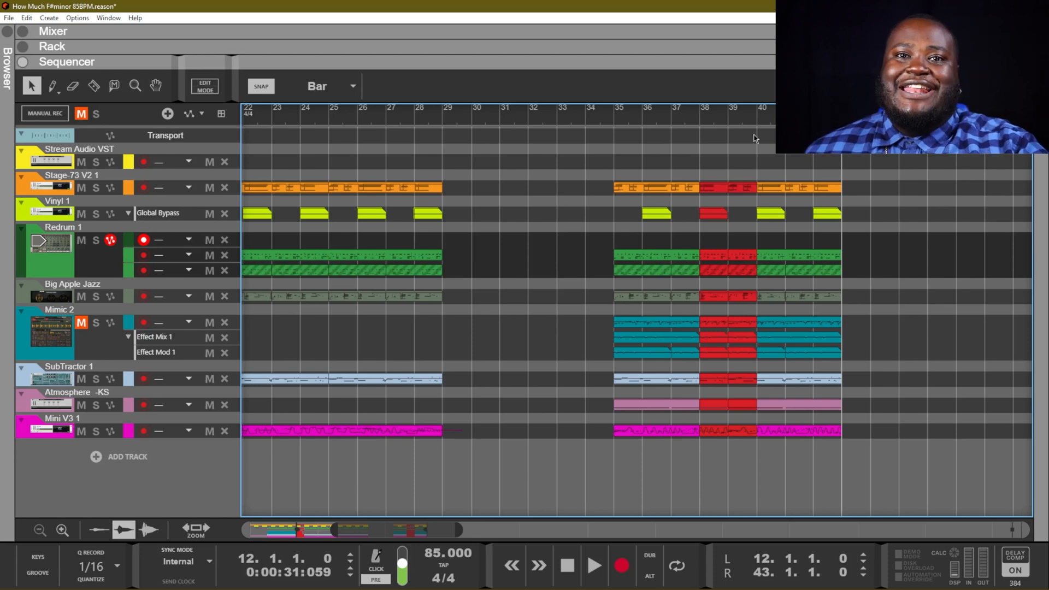
- Step the playhead across the red section between bars 38 and 40, and place it at bar 37
left_click_drag(712, 163, 685, 435)
left_click_drag(746, 455, 750, 131)
left_click(741, 155)
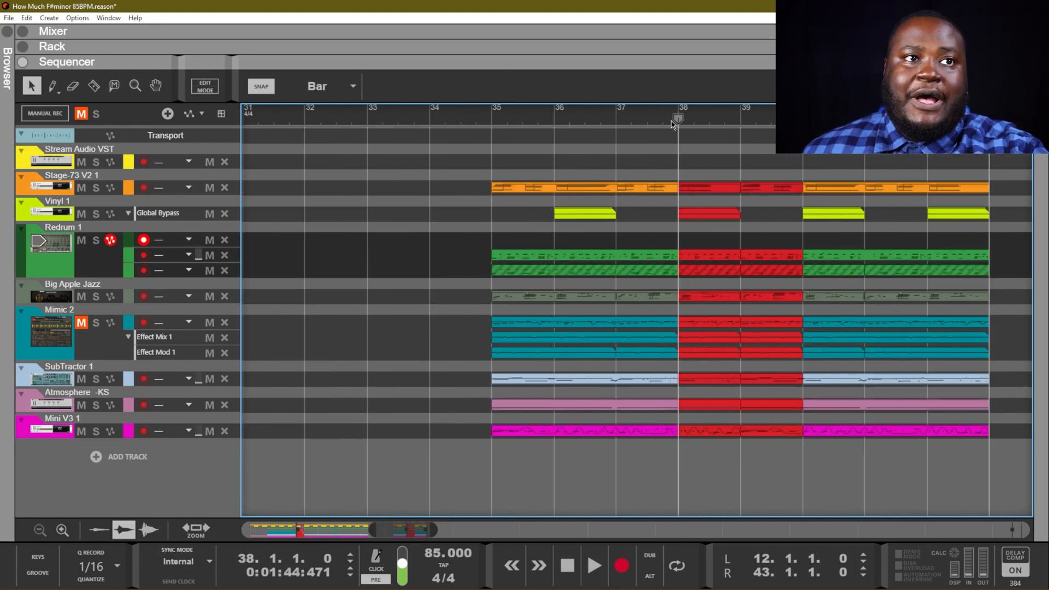
left_click_drag(706, 121, 789, 122)
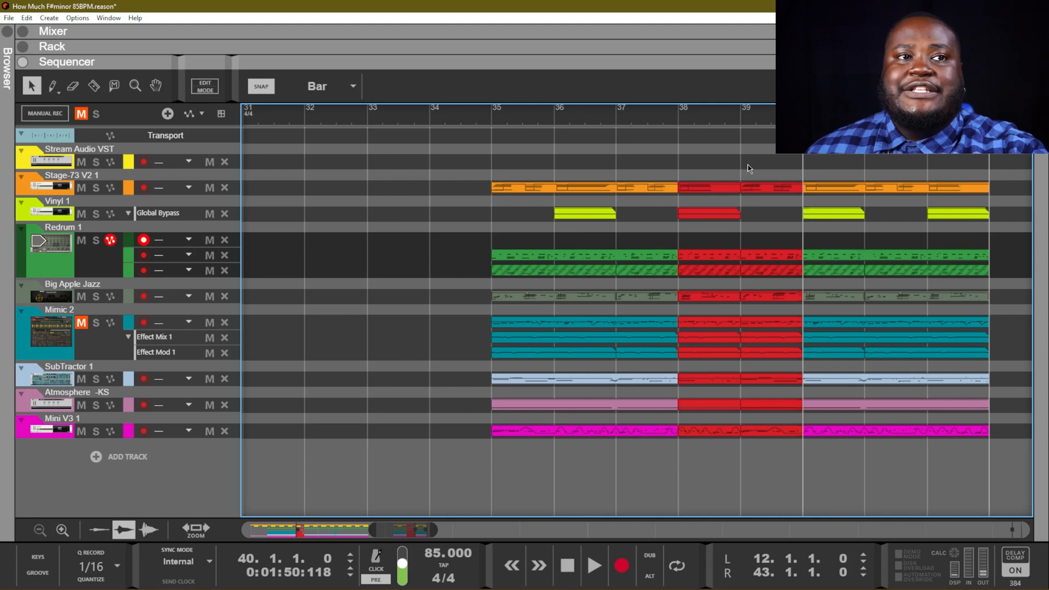
left_click(678, 117)
left_click(647, 114)
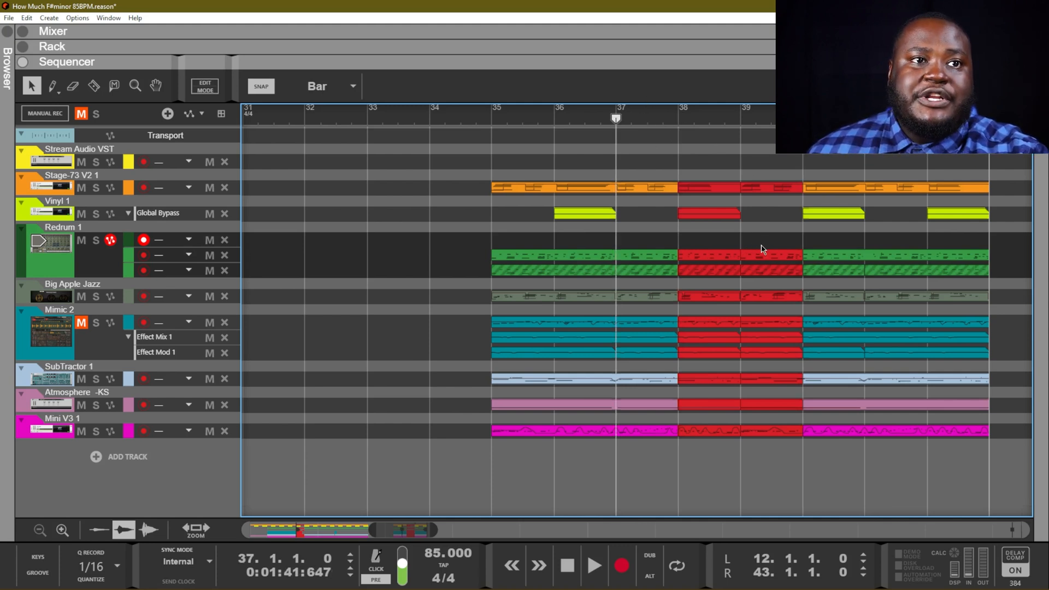
- Select the Stage-73 clip in bar 39 and set the sequencer snap value to 1/16
left_click(749, 257)
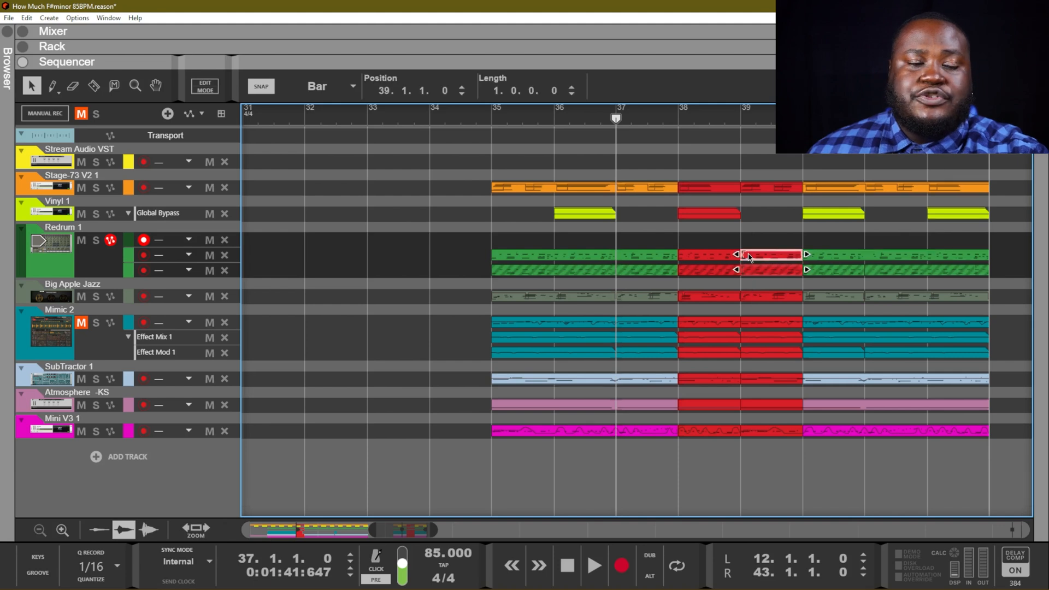
left_click(771, 189)
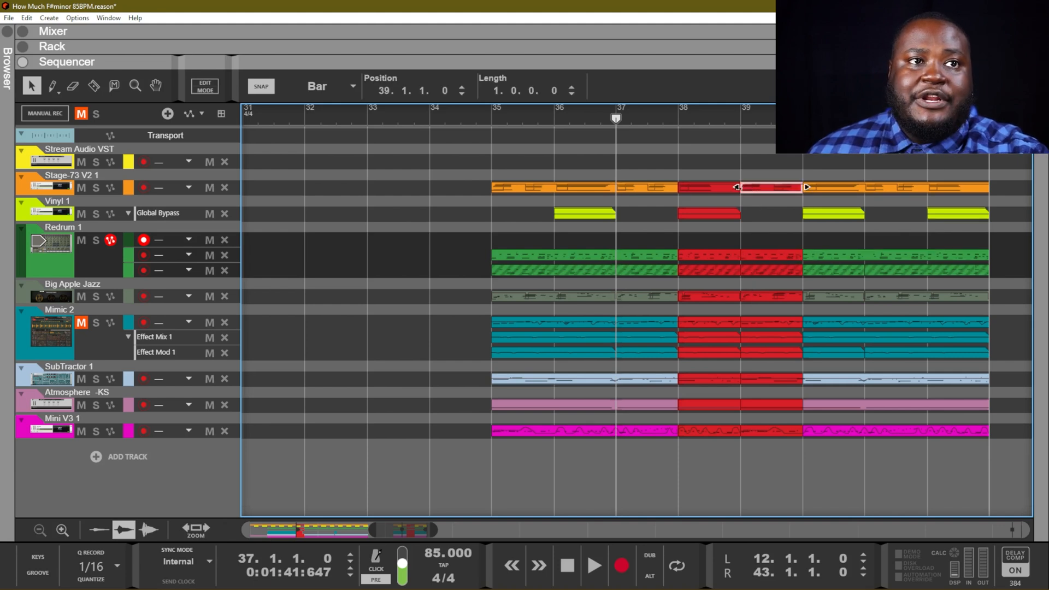
left_click(750, 172)
left_click(322, 87)
left_click(408, 203)
left_click(437, 54)
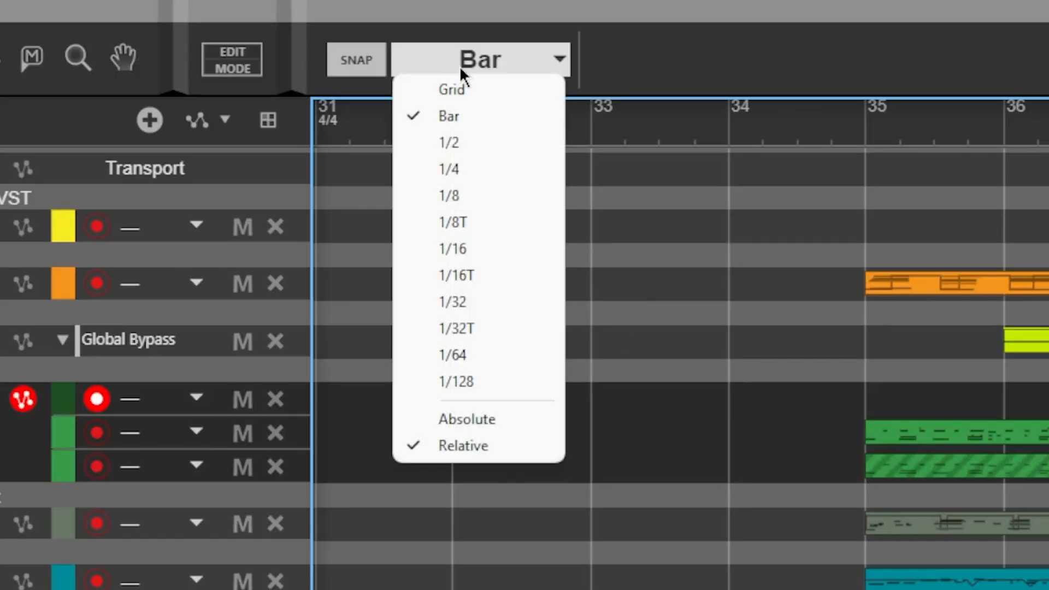
left_click(471, 254)
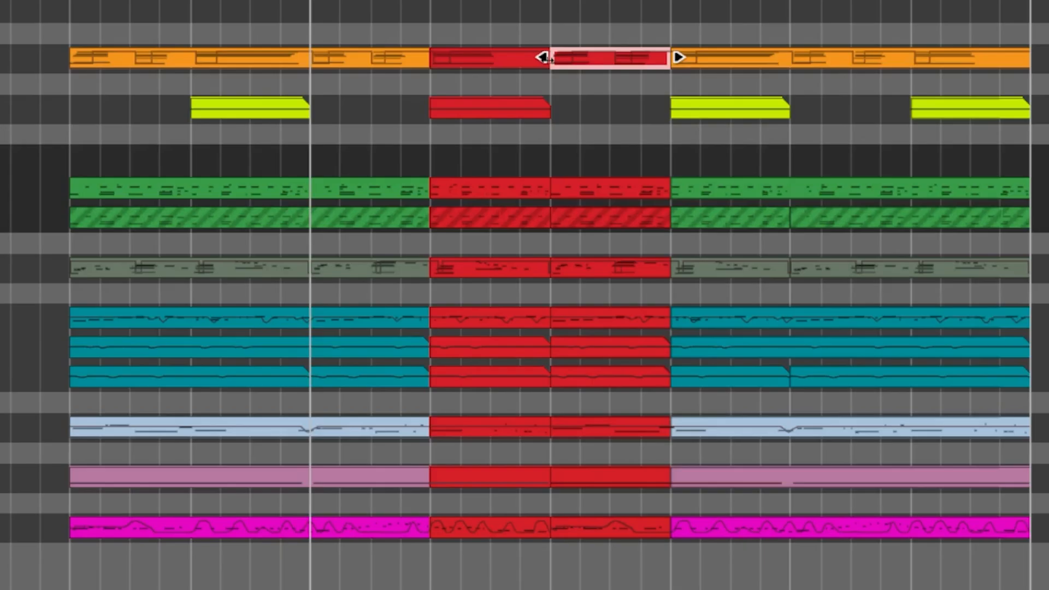
- Trim the starts of the bar 39 instrument clips to mid-bar, including Stage-73, Big Apple Jazz and Mimic 2
left_click_drag(547, 57, 610, 84)
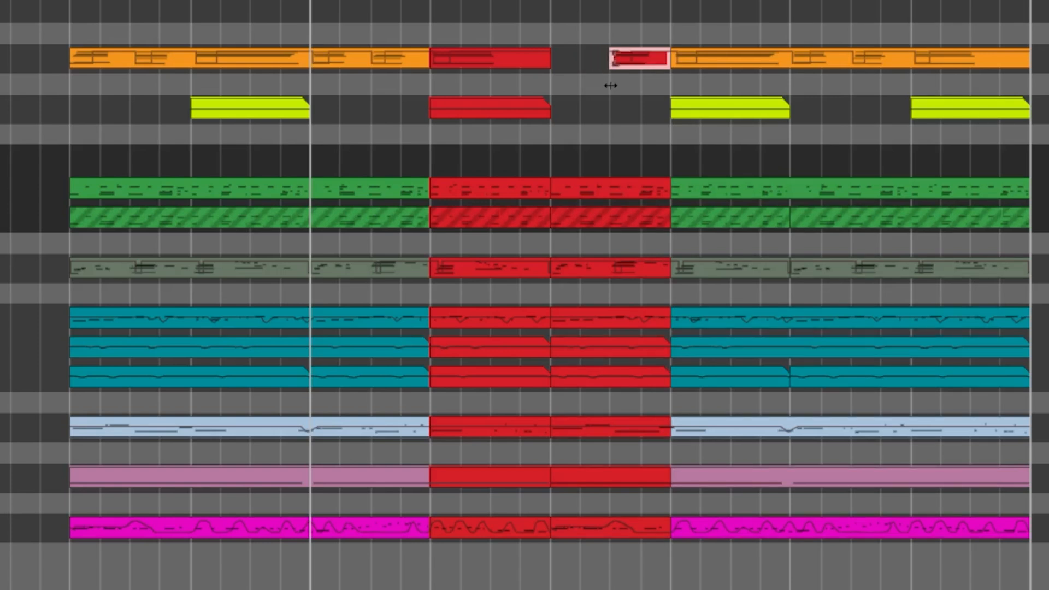
left_click_drag(551, 267, 610, 267)
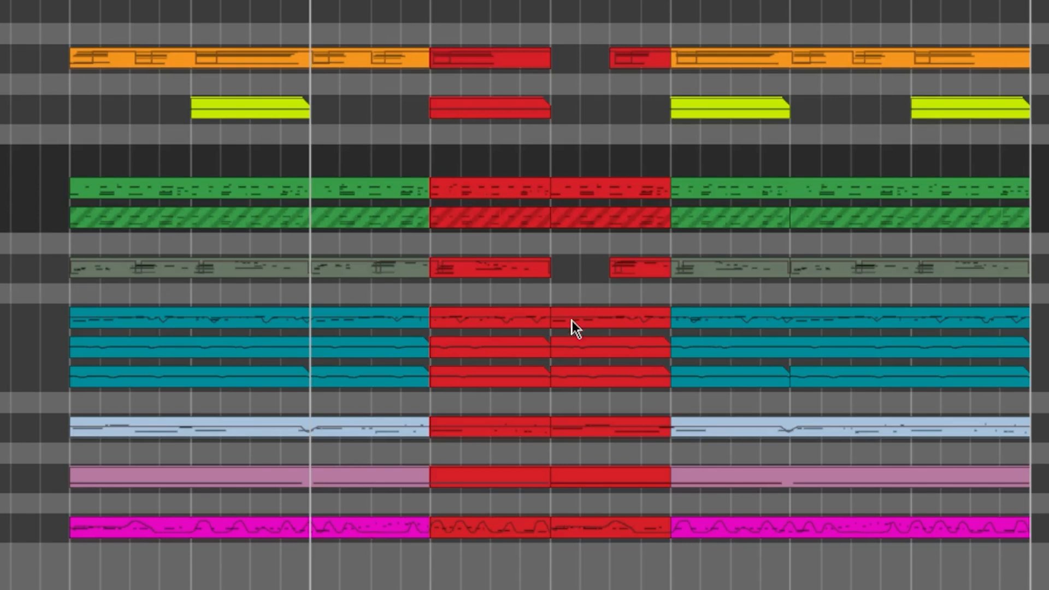
left_click_drag(551, 319, 601, 329)
left_click(586, 268)
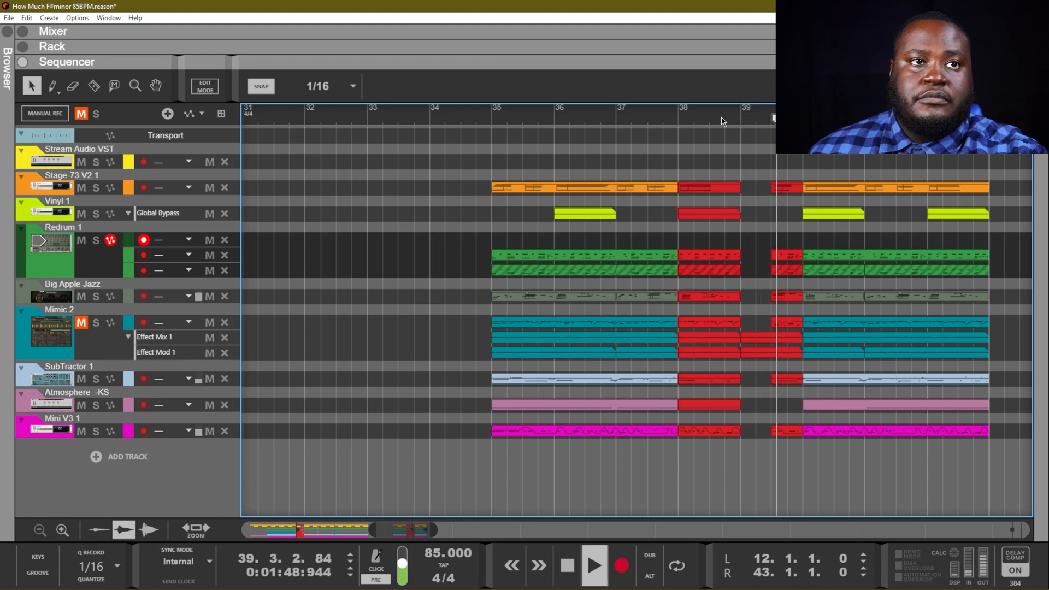
- Stop playback at bar 39 and extend the starts of the trimmed bar 39 clips back to position 39.2.1
key("space")
left_click(741, 121)
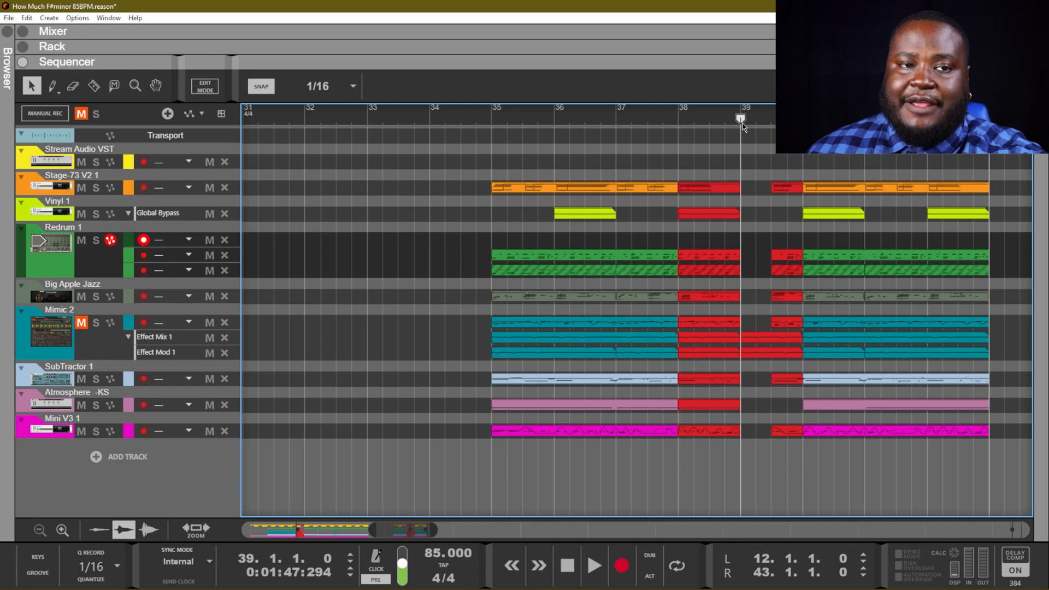
scroll(742, 126, "up", 5)
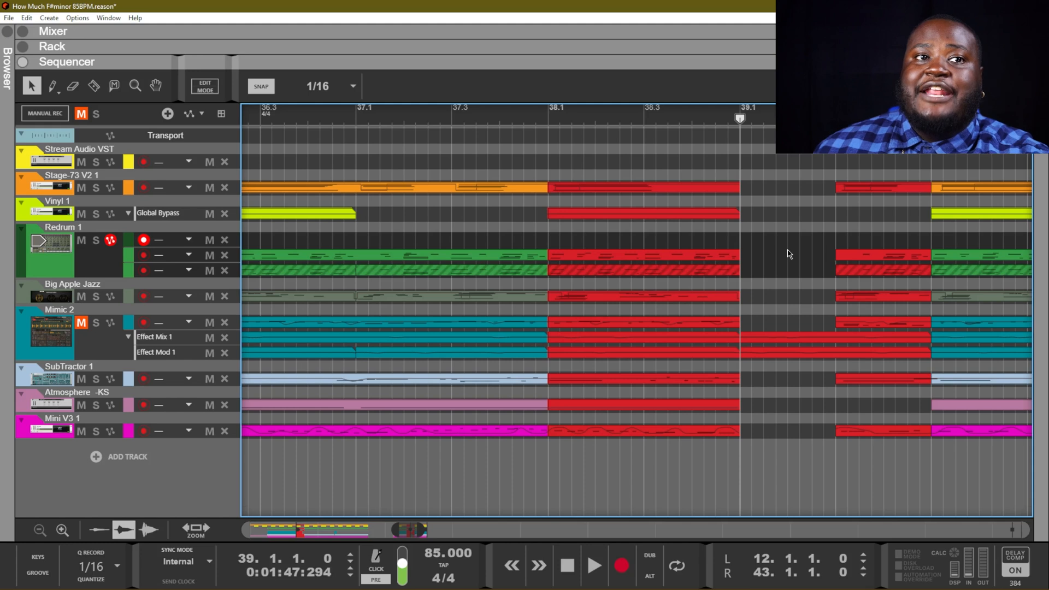
left_click_drag(799, 183, 861, 332)
left_click_drag(824, 371, 857, 441)
left_click_drag(837, 378, 790, 385)
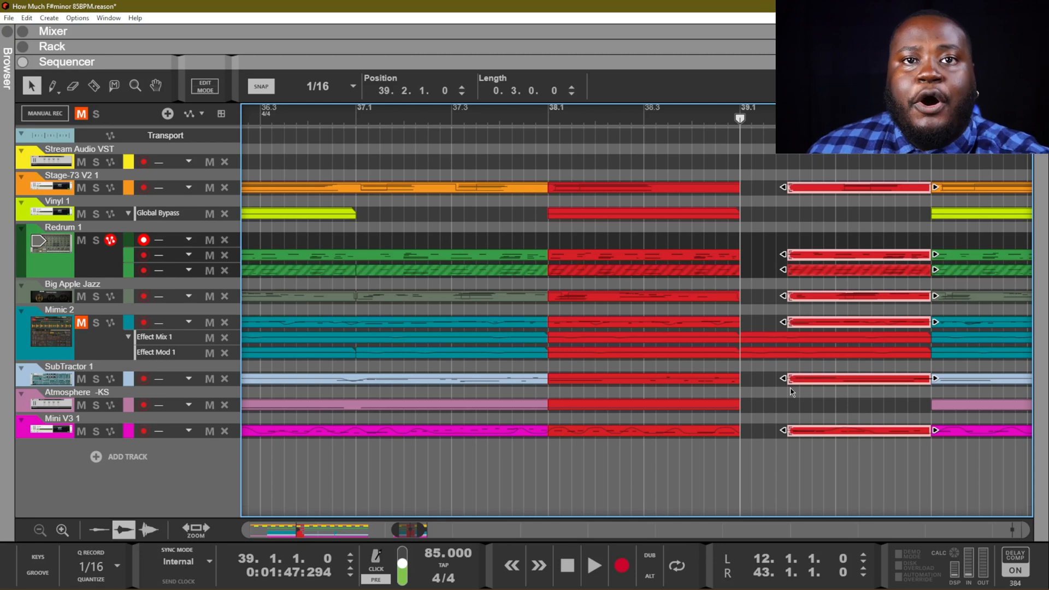
- Play back the one-beat break in bar 39 and return the playhead to position 38.3.4
key("space")
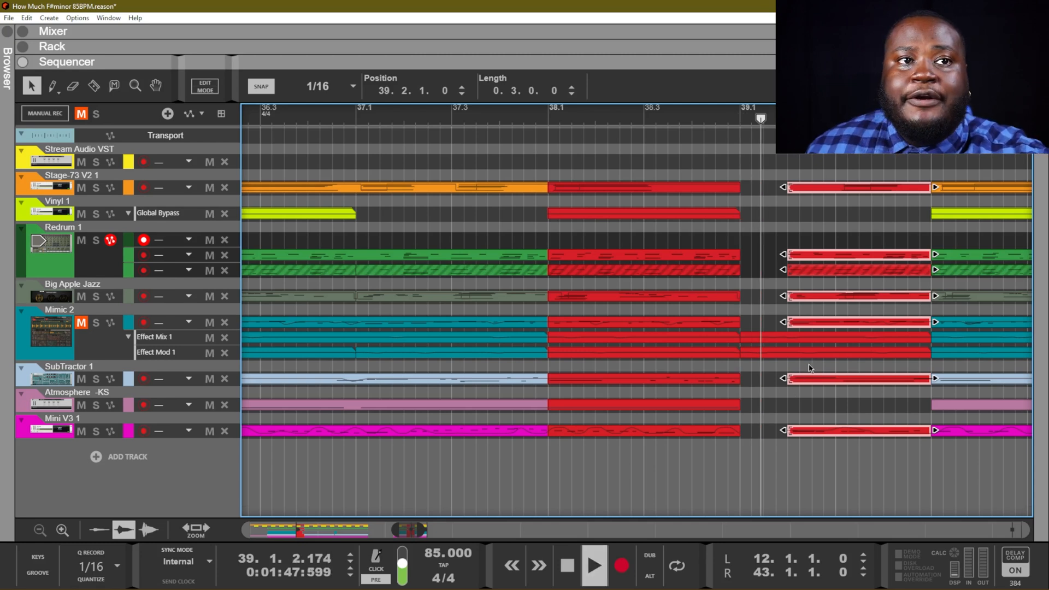
key("space")
key("space")
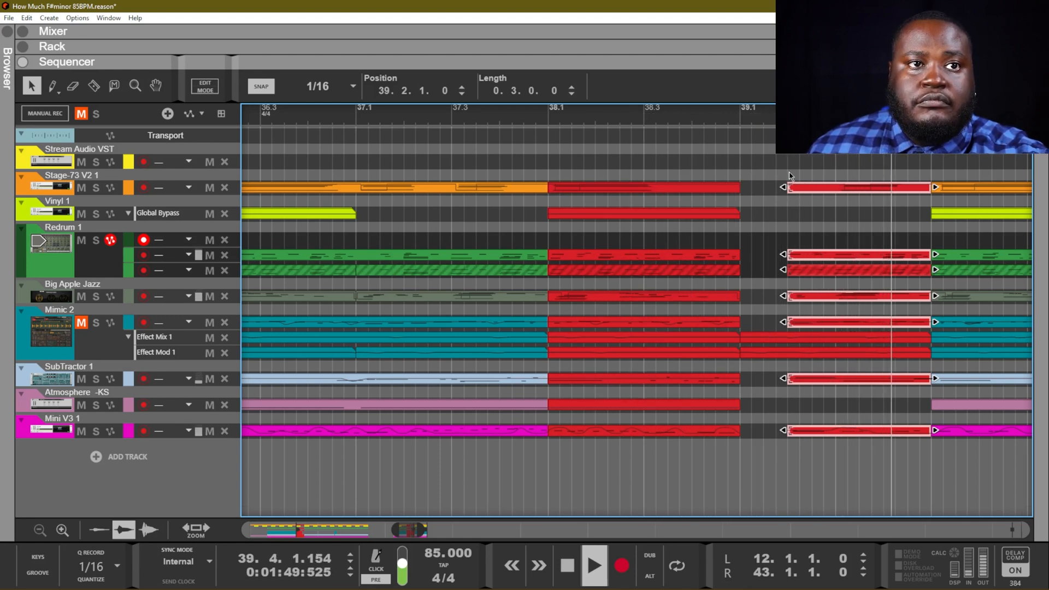
key("space")
left_click(679, 115)
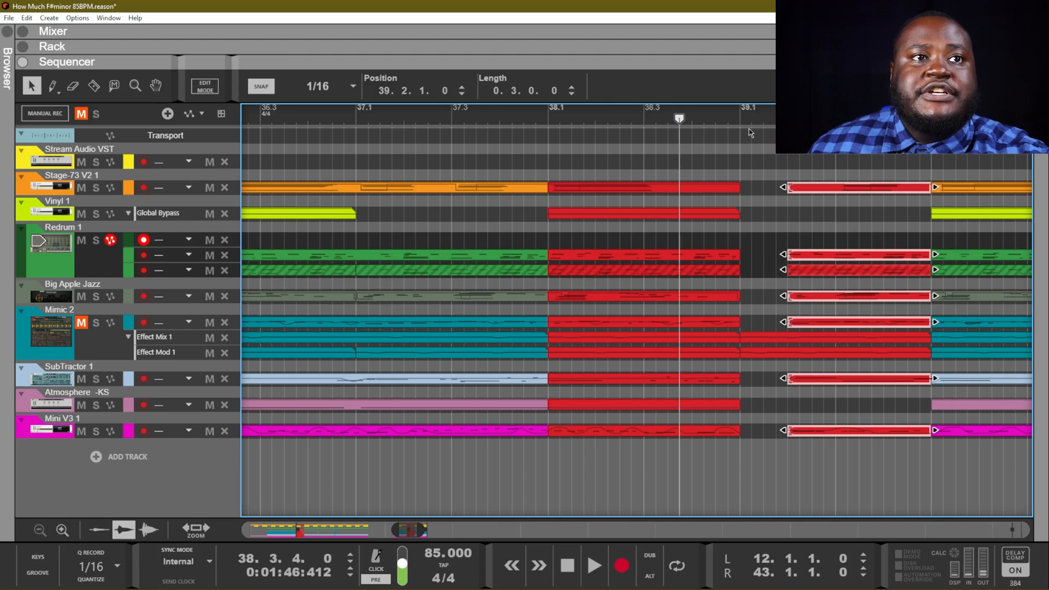
- Extend the upper Redrum clip back to the start of bar 39 and open its notes for editing
left_click(800, 200)
mouse_move(788, 261)
left_mouse_down()
mouse_move(741, 263)
mouse_move(812, 253)
mouse_move(807, 266)
left_mouse_up()
double_click(748, 261)
key("Delete")
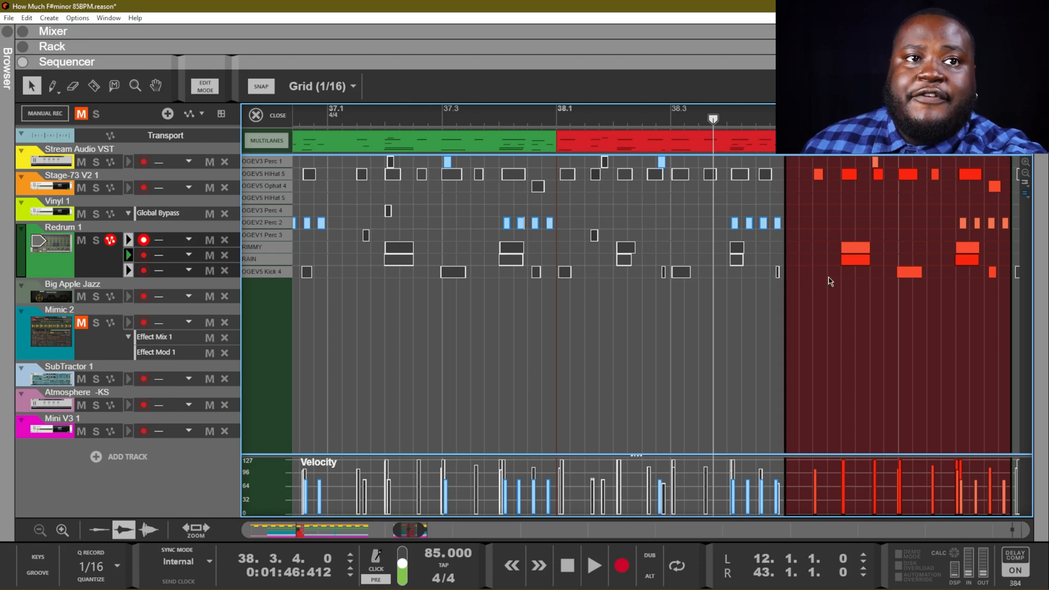
- Delete the remaining hi-hat note in the first beat of bar 39 in the Redrum clip
left_click_drag(856, 227, 818, 183)
left_click(819, 225)
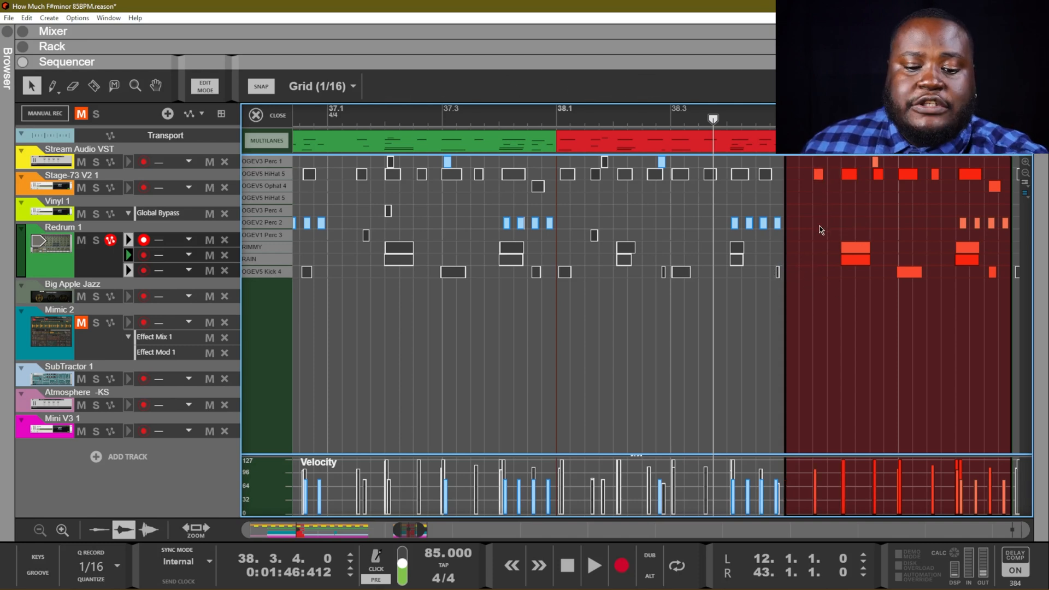
key("ctrl+z")
left_click_drag(800, 273, 841, 281)
left_click_drag(827, 212, 808, 170)
key("Delete")
- Place a one-sixteenth kick note in bar 39's first beat and set its position to 39.1.4.120
left_click(837, 273)
left_click_drag(848, 273, 836, 273)
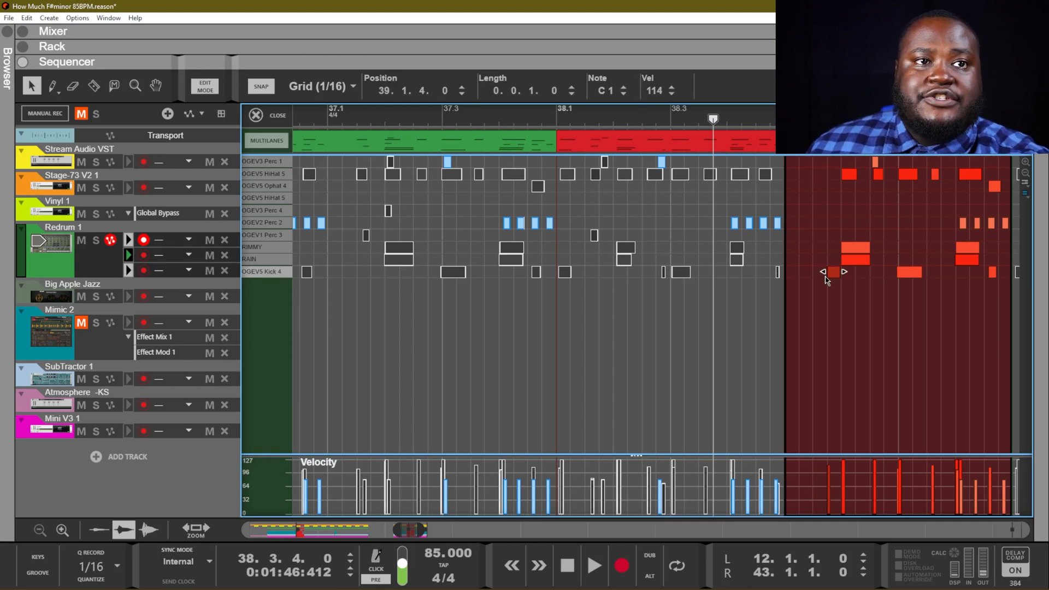
double_click(445, 90)
type("120")
key("Return")
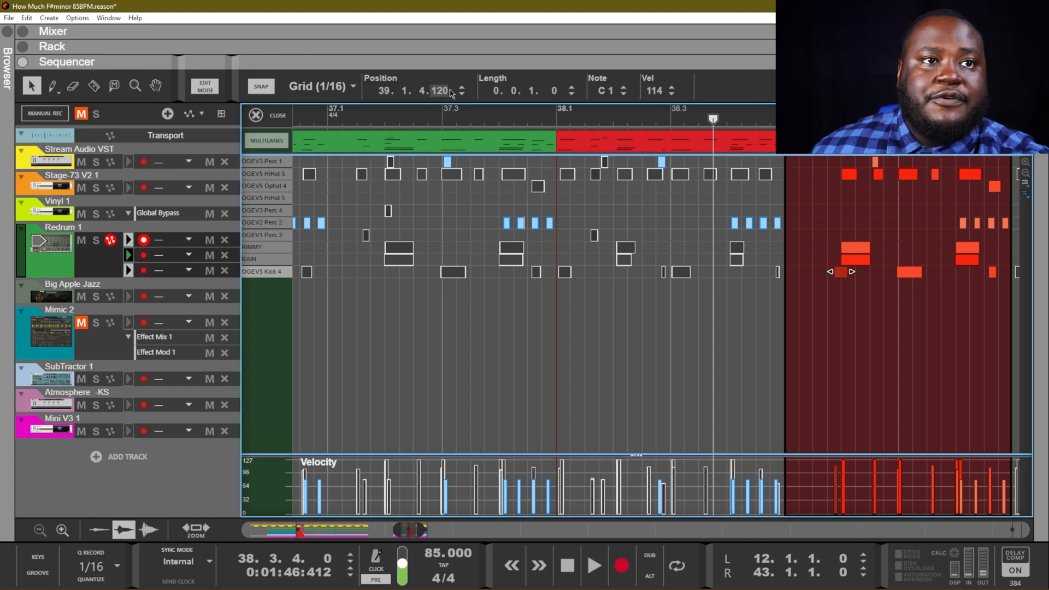
- Copy the kick note one sixteenth earlier, set its position ticks to 1, and play back the edited break
left_click_drag(837, 272, 820, 281)
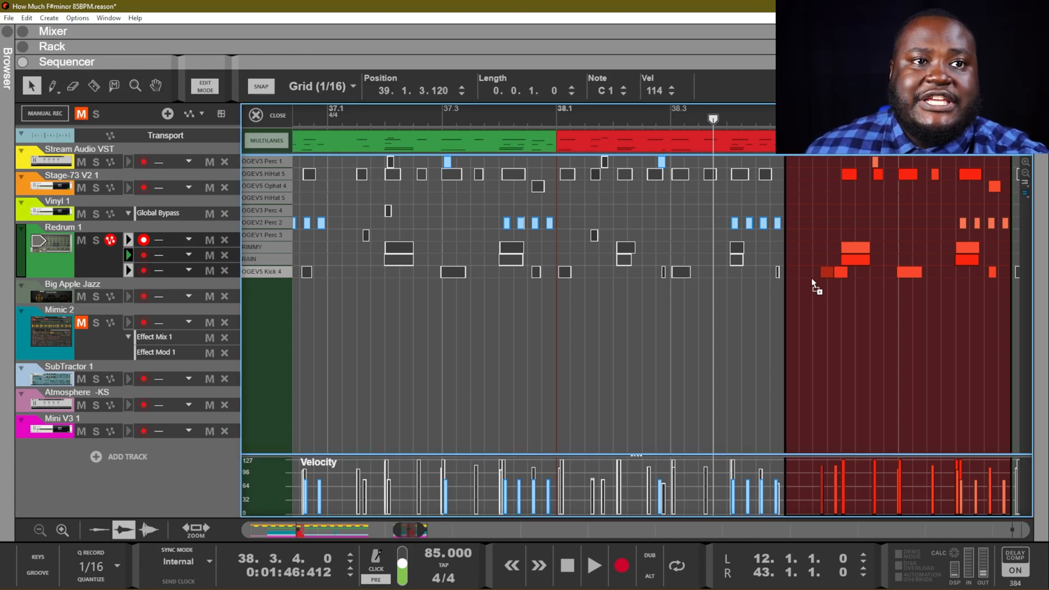
double_click(440, 91)
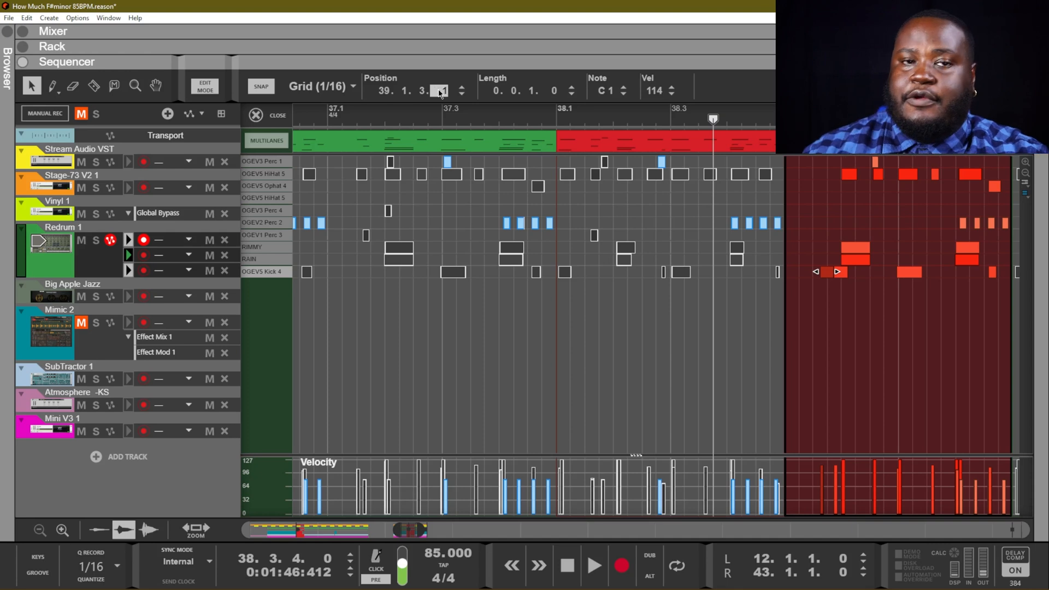
type("1")
key("Return")
key("space")
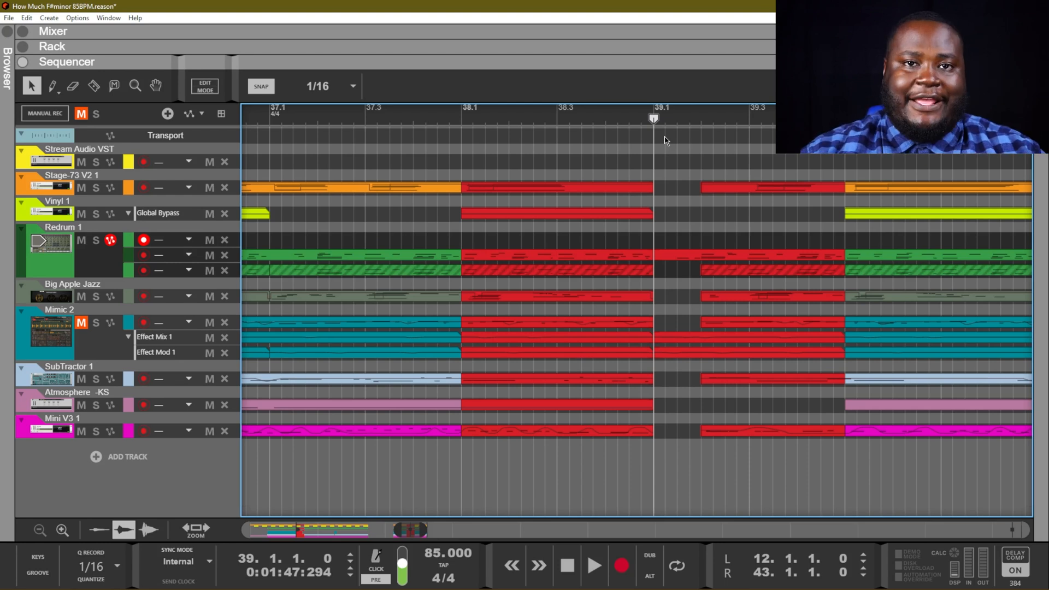
key("space")
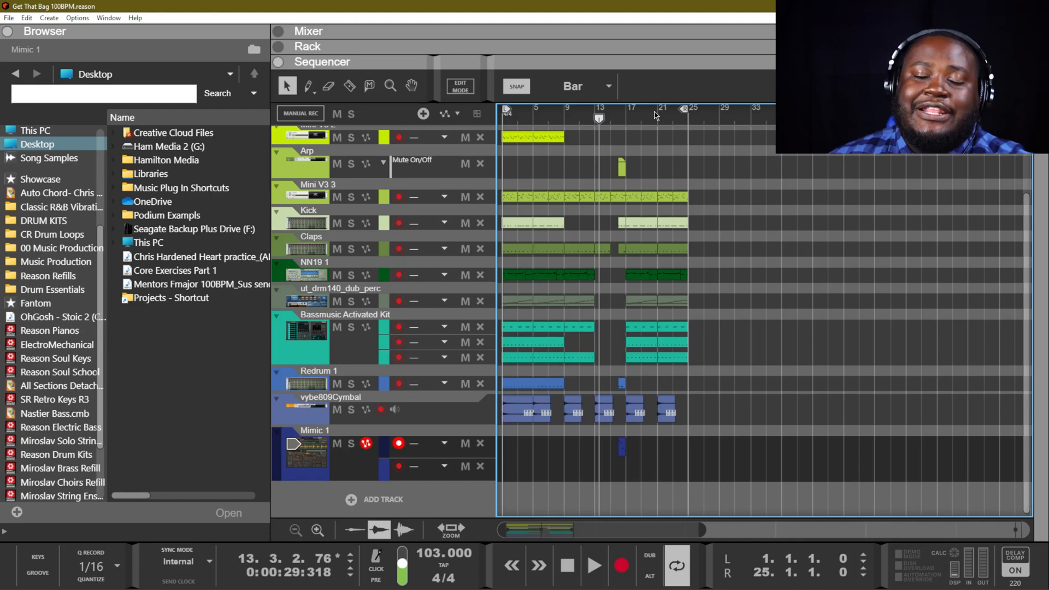
- Play the Get That Bag 100BPM arrangement from bar 13 and examine its lower tracks
key("space")
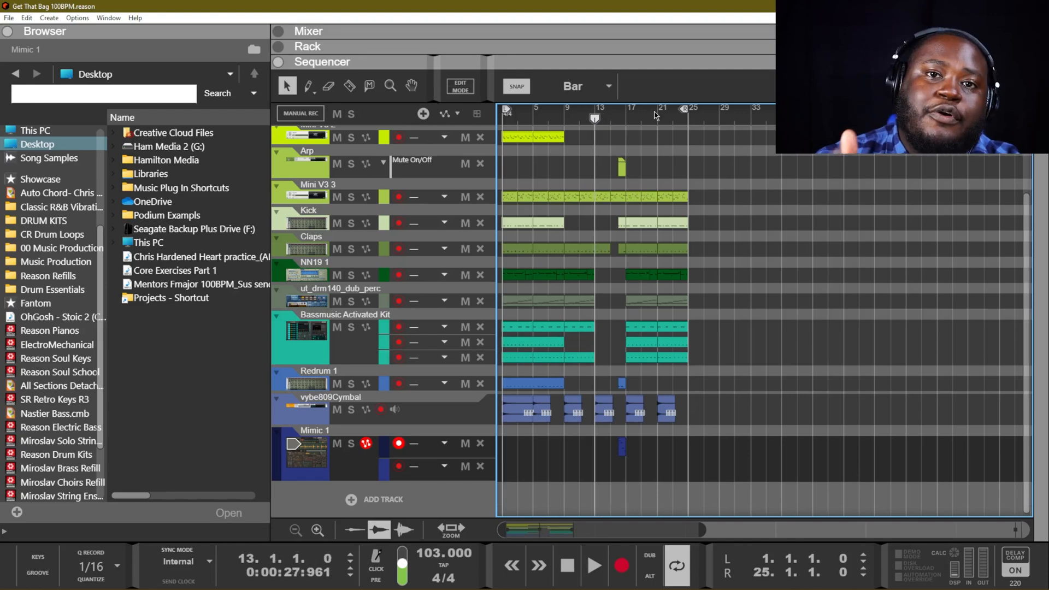
key("space")
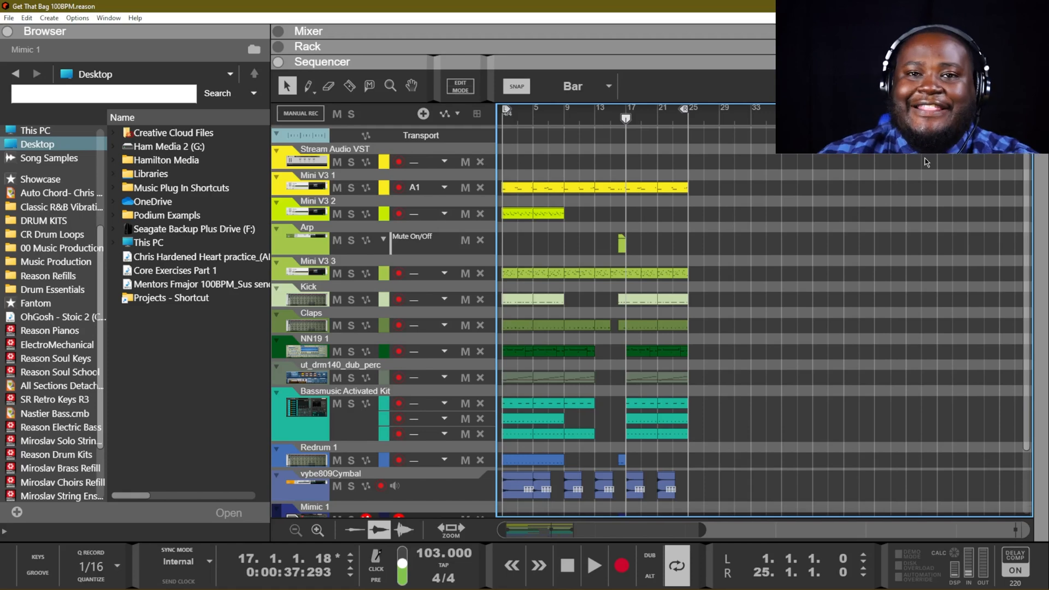
scroll(926, 161, "down", 3)
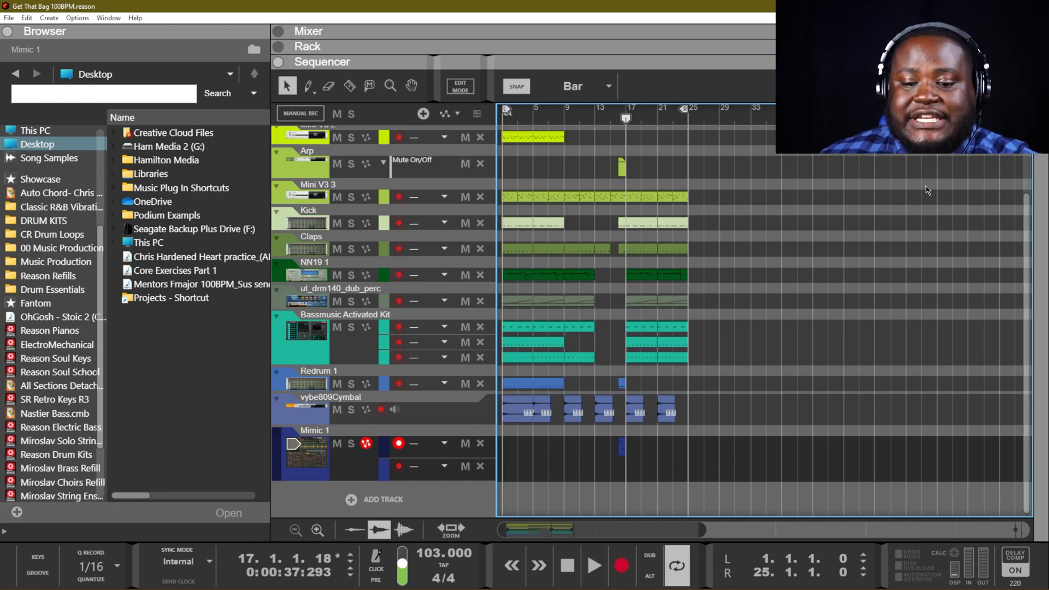
- Show the Mimic 1 device in the rack and turn off Bypass All for its PolyStep Sequencer
key("F6")
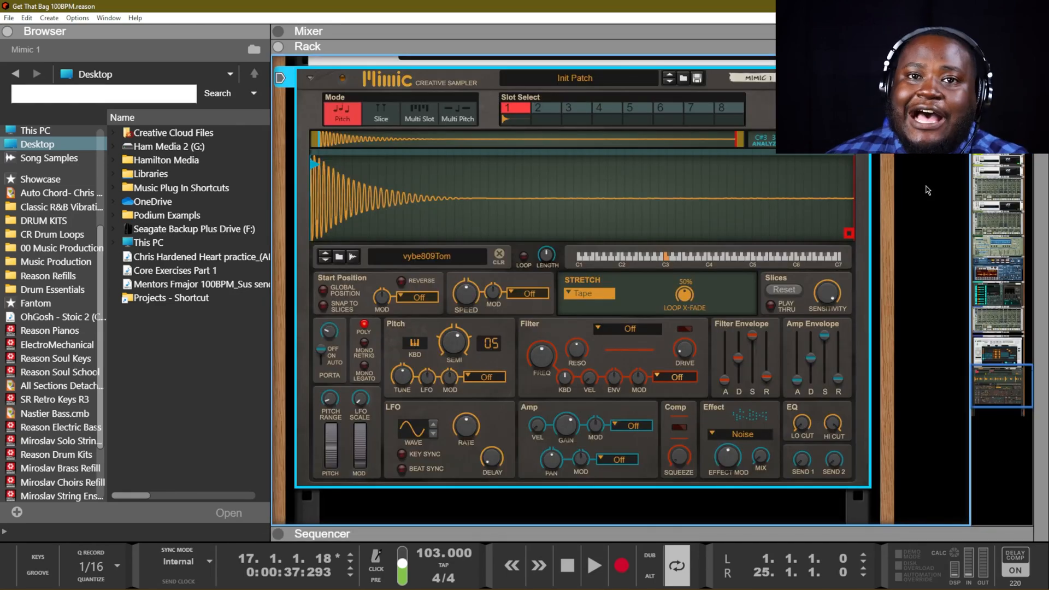
scroll(927, 191, "up", 6)
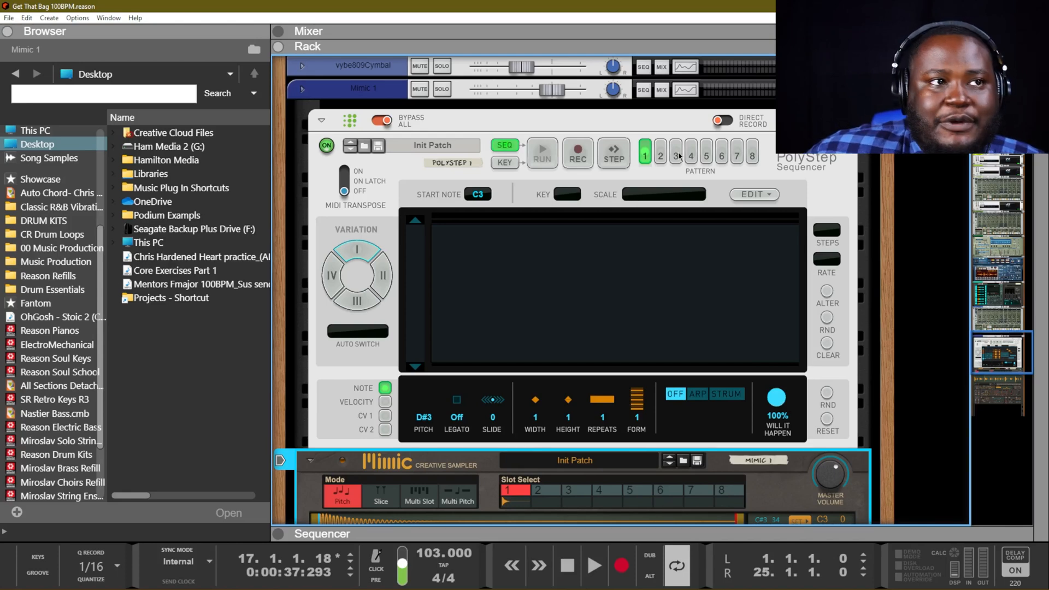
left_click(386, 121)
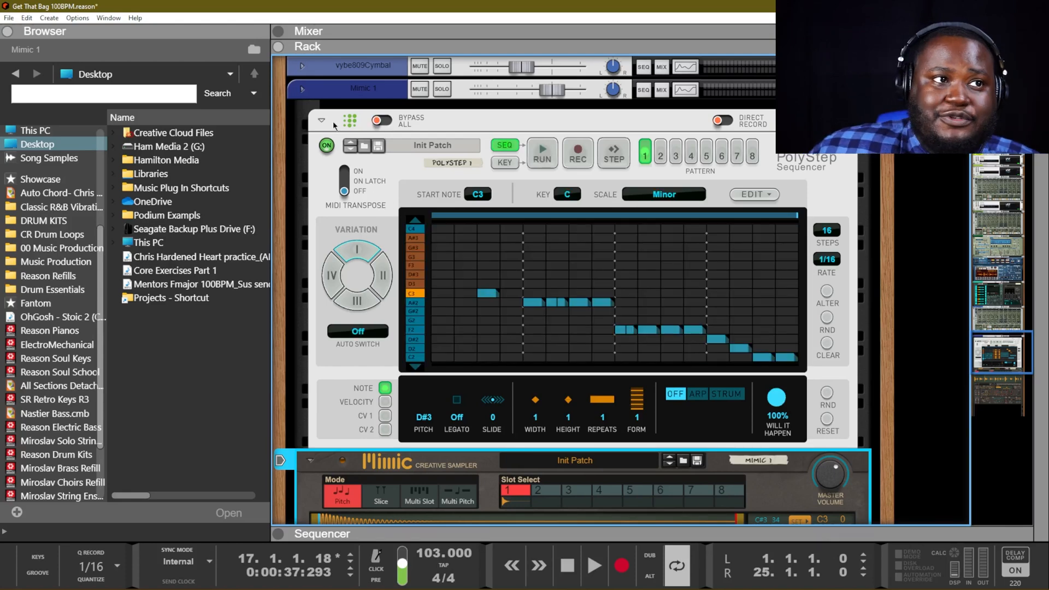
scroll(369, 139, "down", 5)
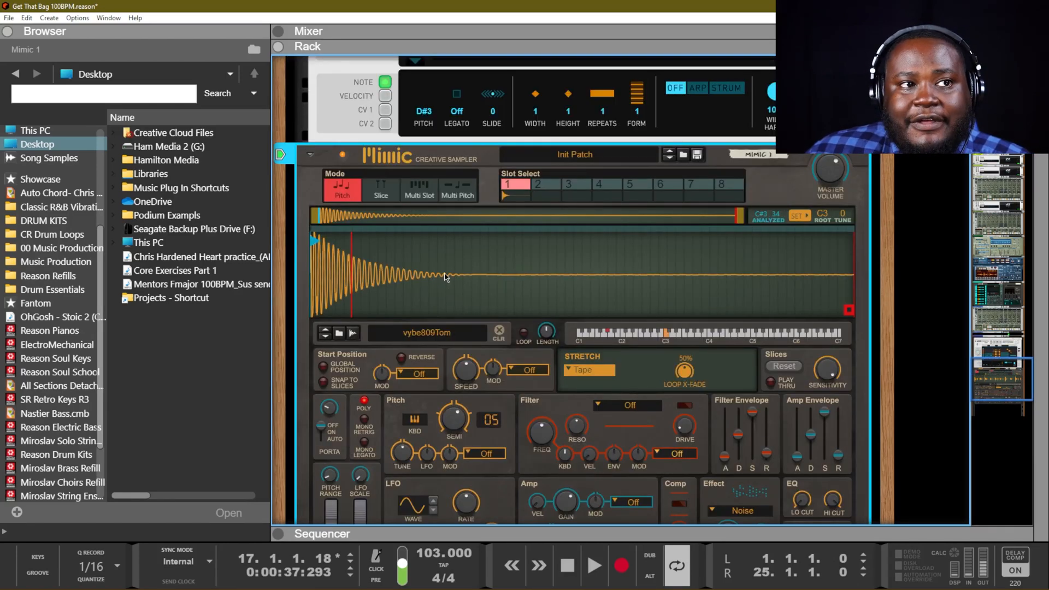
scroll(446, 273, "up", 3)
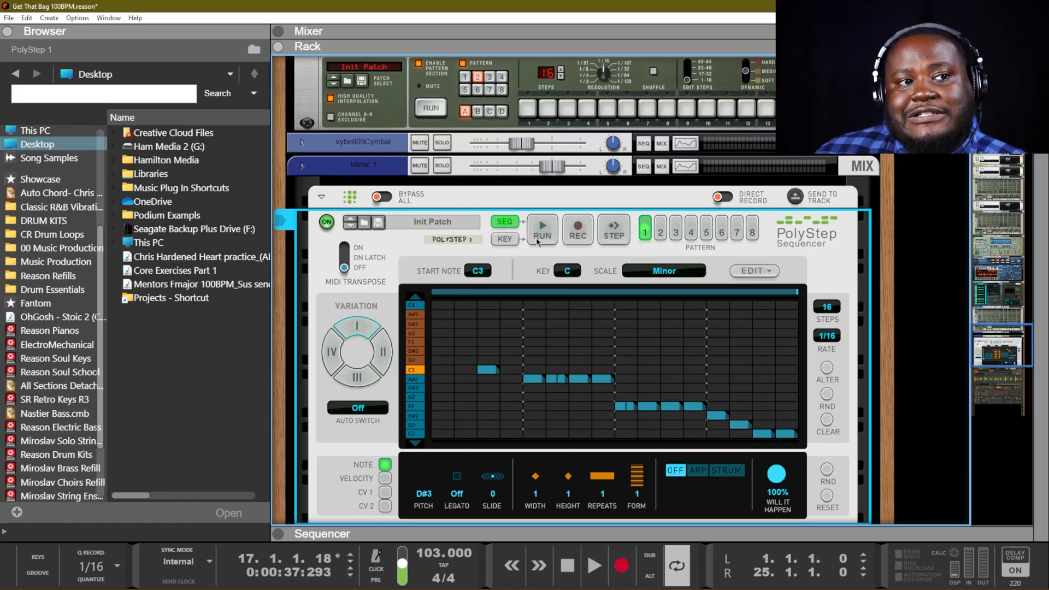
- Preview the PolyStep pattern, and place descending notes G3, F3, D#3 and D3 on its first four steps
left_click(539, 242)
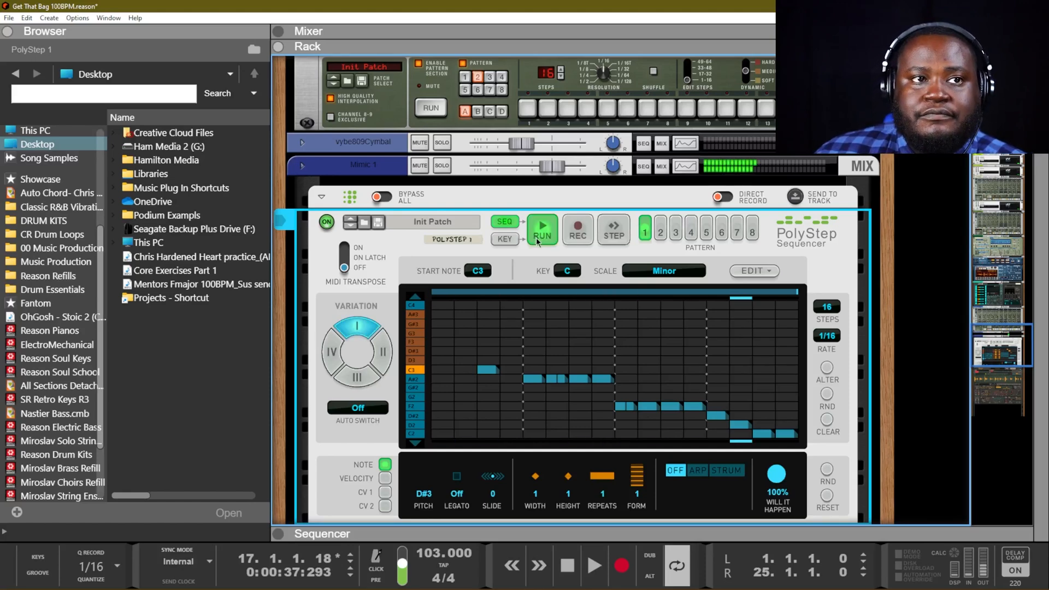
left_click(538, 242)
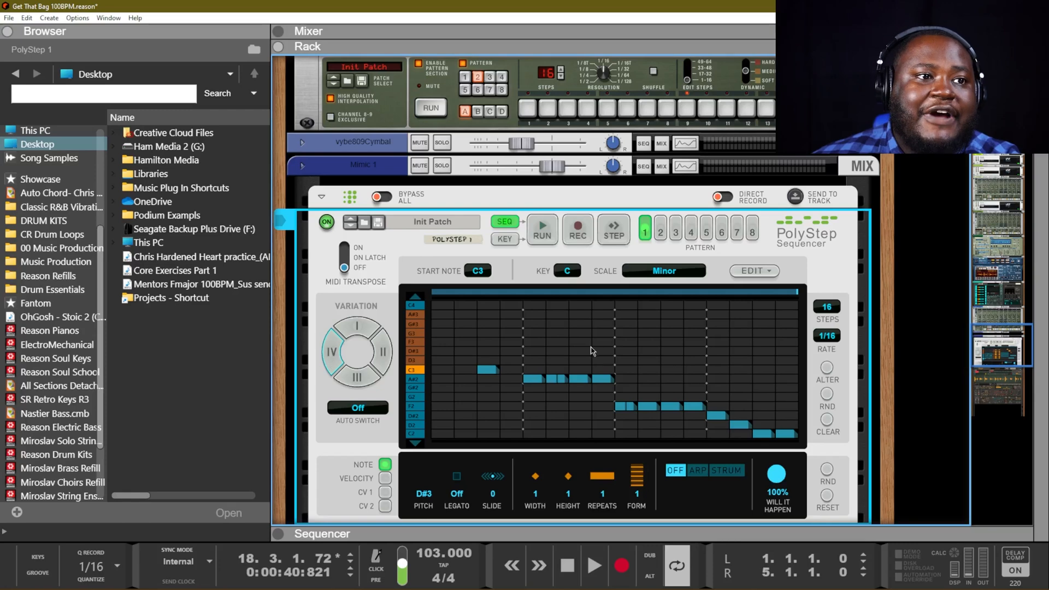
left_click(440, 335)
left_click(464, 342)
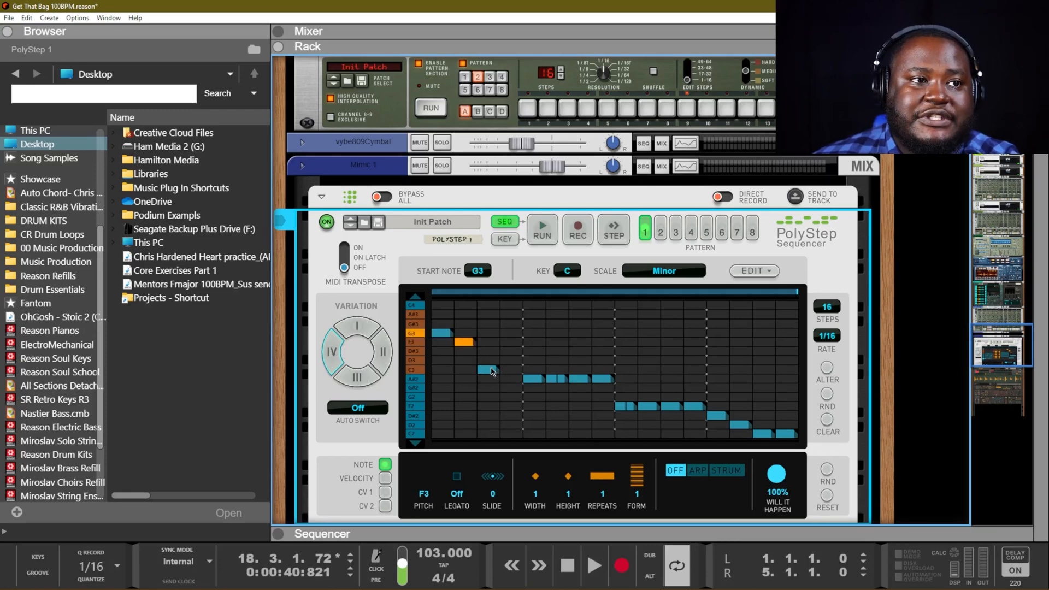
left_click(488, 353)
left_click_drag(488, 370, 511, 362)
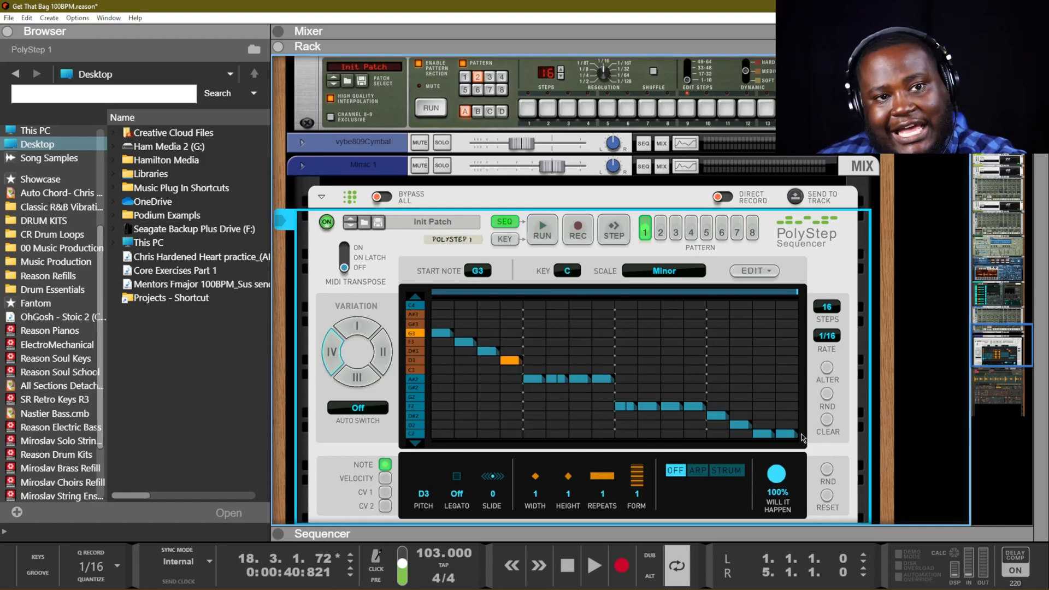
- Set the repeats of the second step's F3 note to 3 and play back the PolyStep pattern
left_click(494, 352)
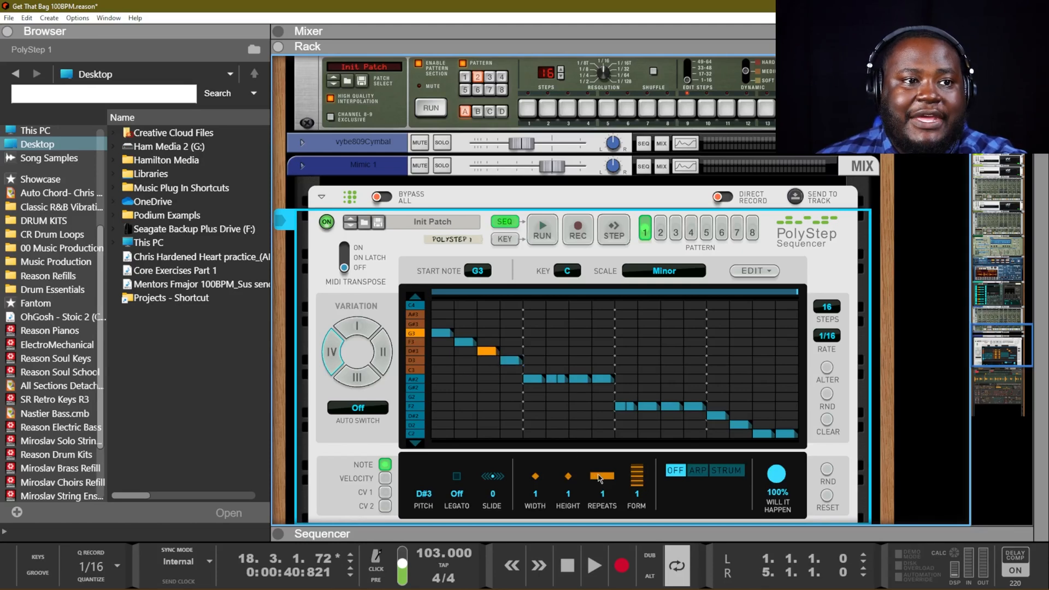
left_click(466, 343)
left_click_drag(607, 489, 608, 461)
left_click(542, 229)
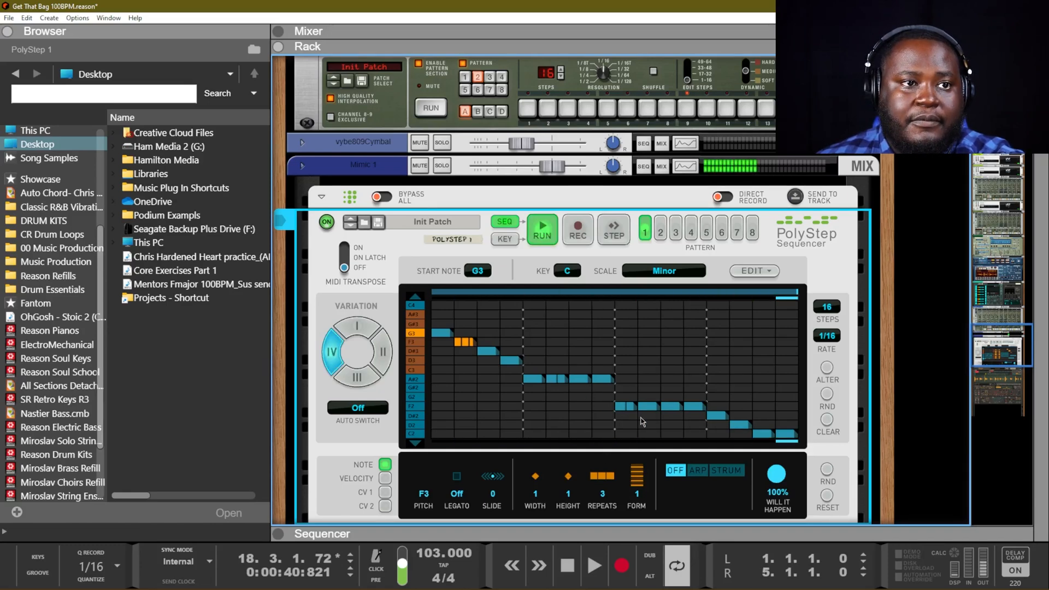
left_click(547, 234)
- Write the PolyStep output to the Mimic 1 track between the left and right locators
key("F7")
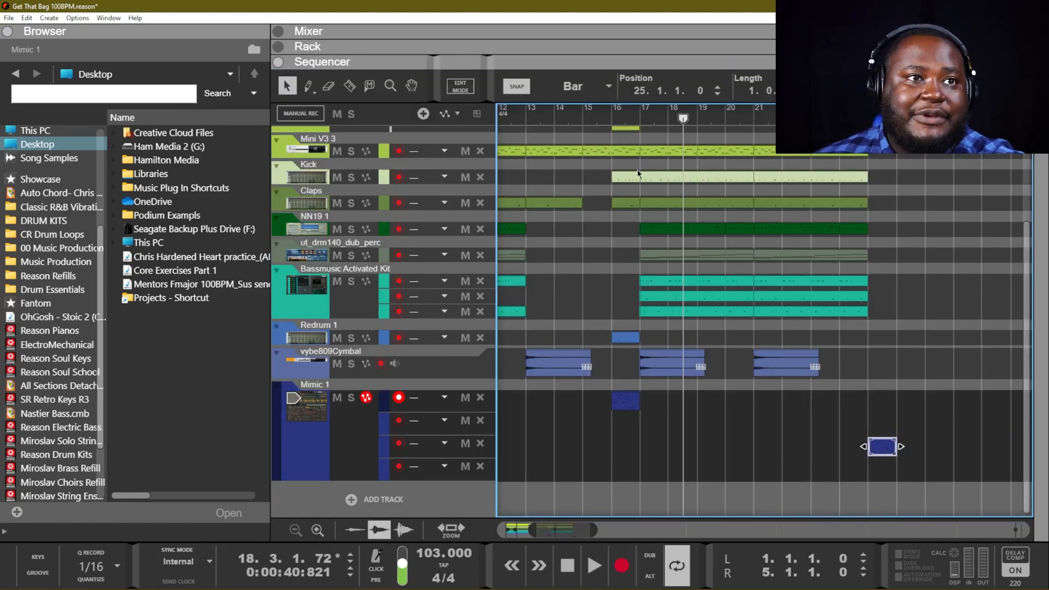
key("g")
key("g")
key("g")
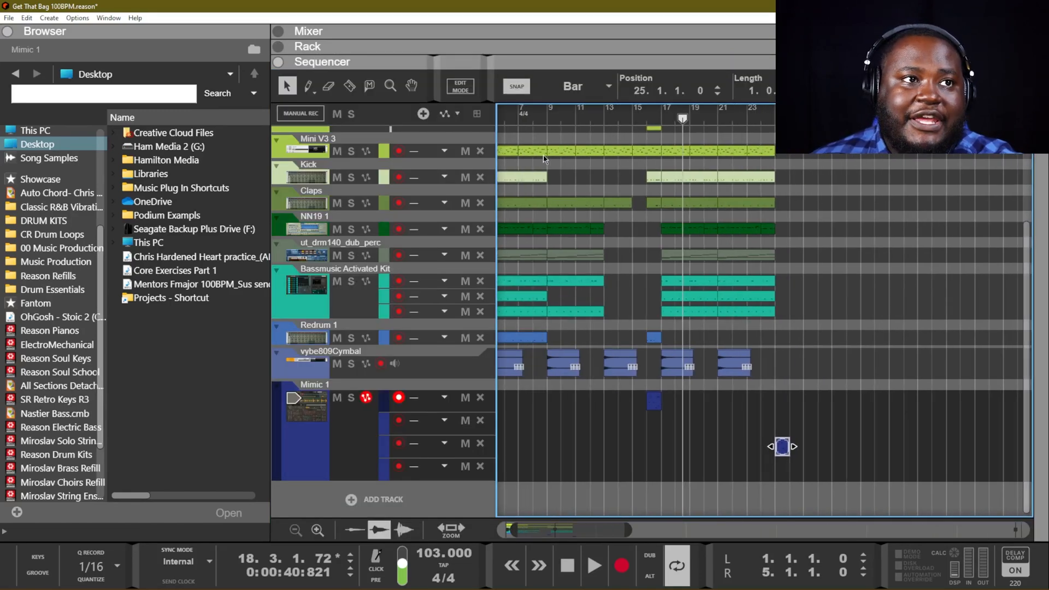
key("F6")
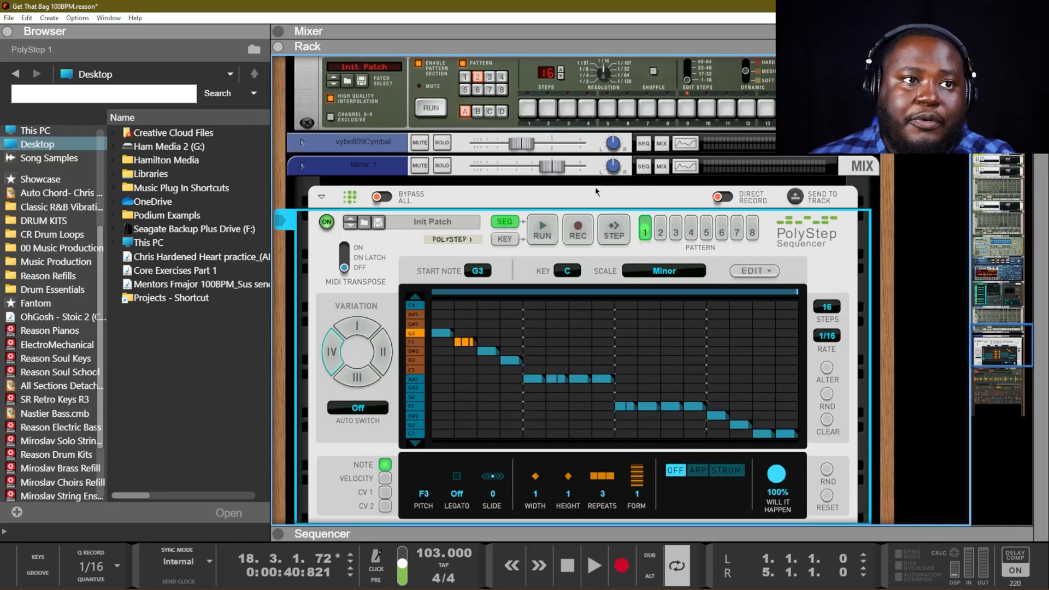
left_click(801, 199)
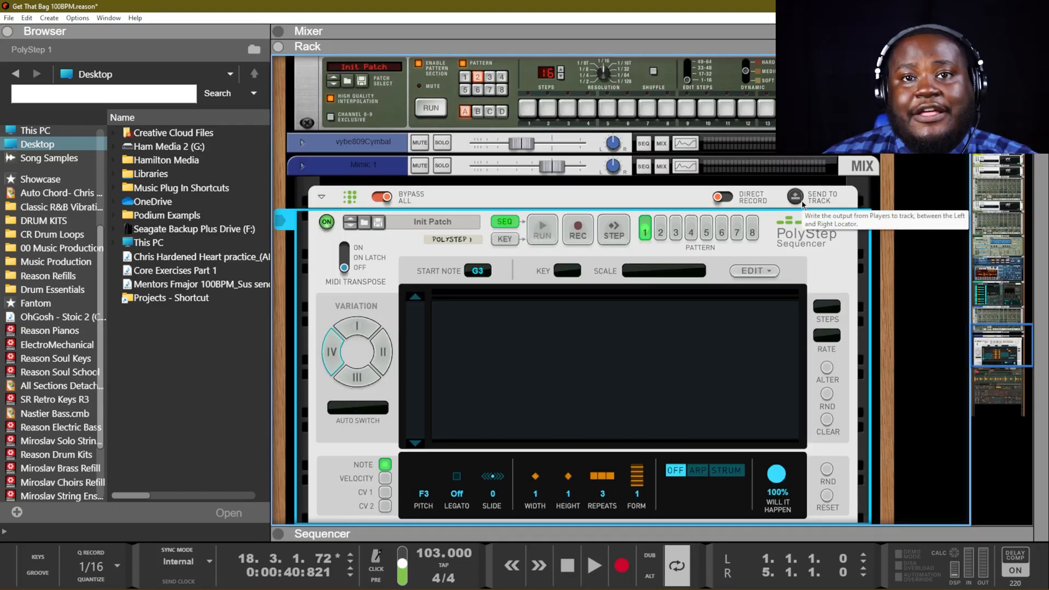
key("F7")
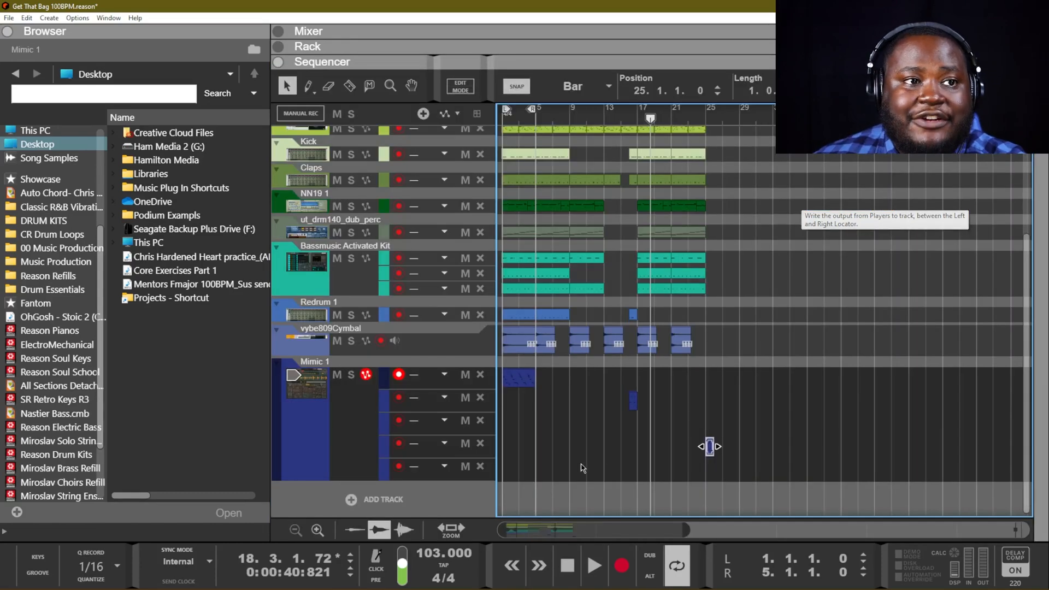
- Try to move the generated clip on the Mimic 1 track to bar 25, and place the playhead at bar 16
left_click(514, 377)
left_click_drag(500, 378, 709, 401)
left_click_drag(650, 118, 631, 116)
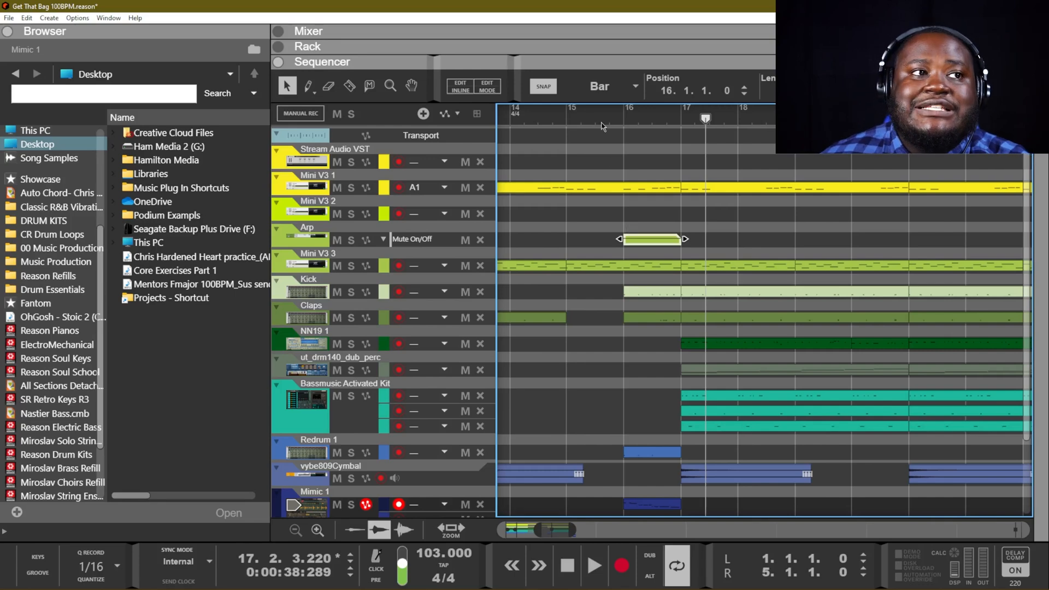
left_click(631, 114)
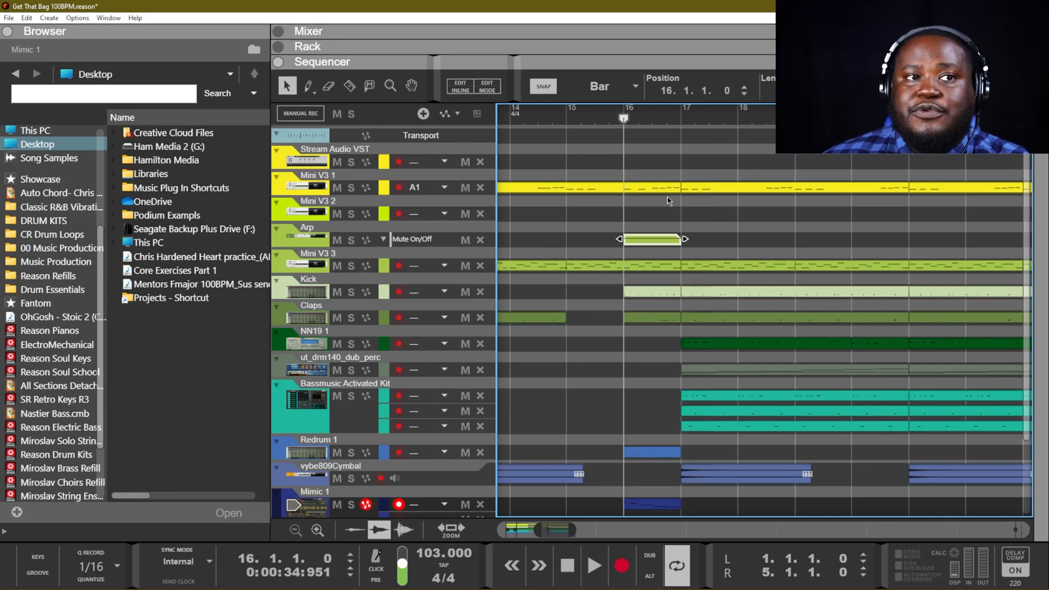
- Open the bar 16 Kick clip for note editing, mute the Kick track and solo the Claps track
double_click(683, 291)
key("h")
key("h")
key("h")
key("h")
key("h")
key("h")
key("h")
key("h")
key("h")
key("h")
key("h")
key("h")
key("h")
key("g")
key("g")
key("g")
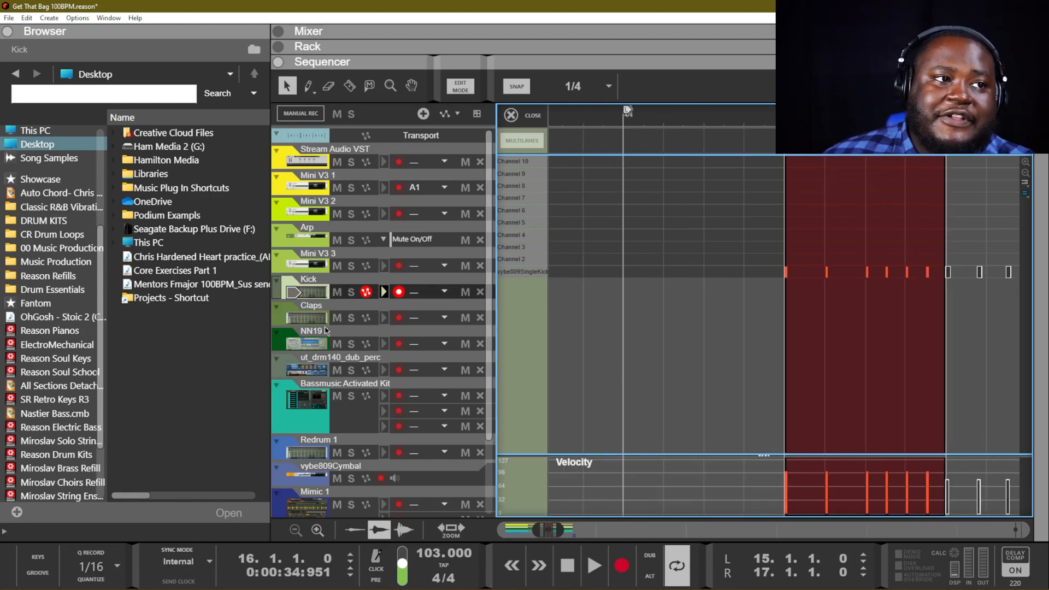
left_click(337, 291)
key("ctrl+1")
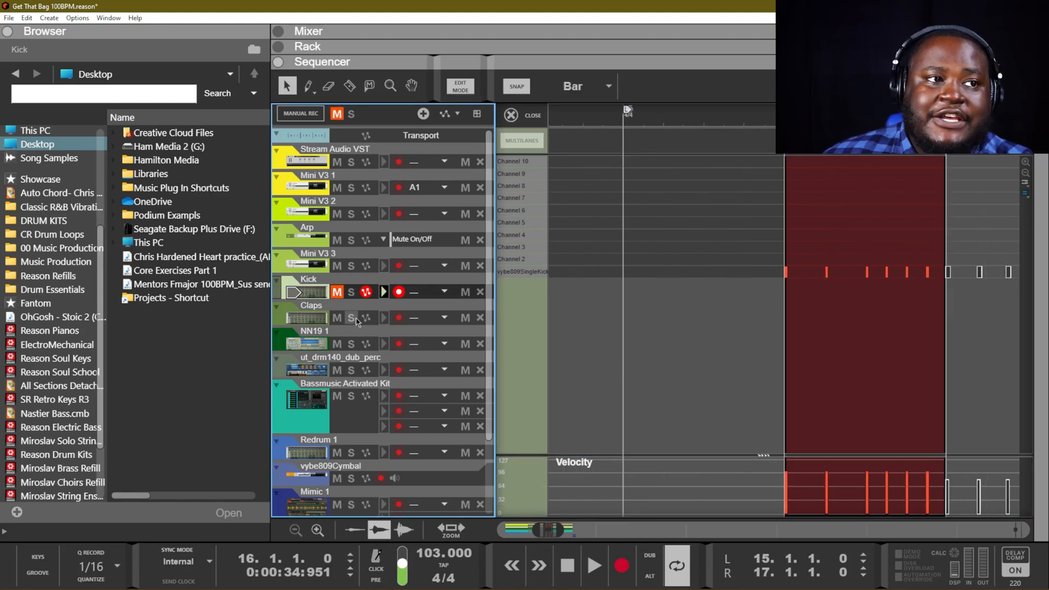
left_click(355, 317)
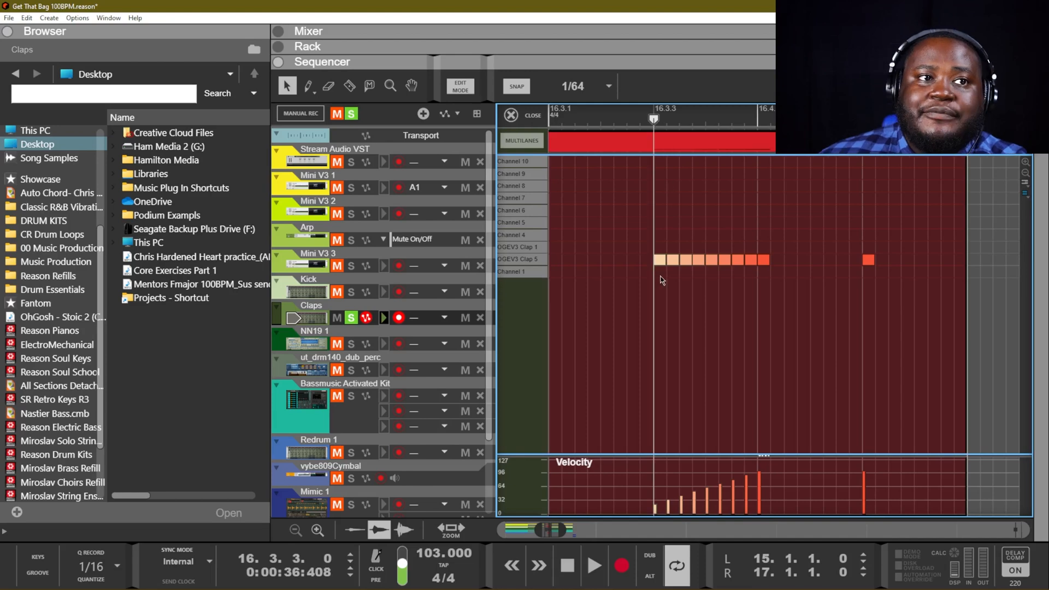
- Add nine 1/64 notes on Channel 1 from 16.3.3 beneath the Clap 5 roll, with velocities ramping up to about 96
left_click(661, 271)
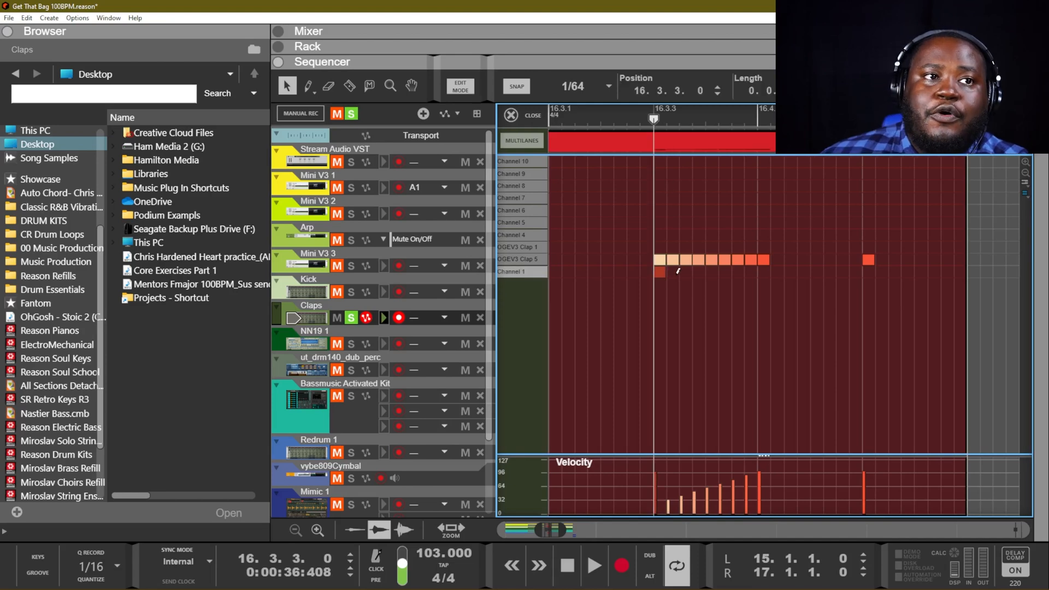
left_click_drag(682, 272, 774, 271)
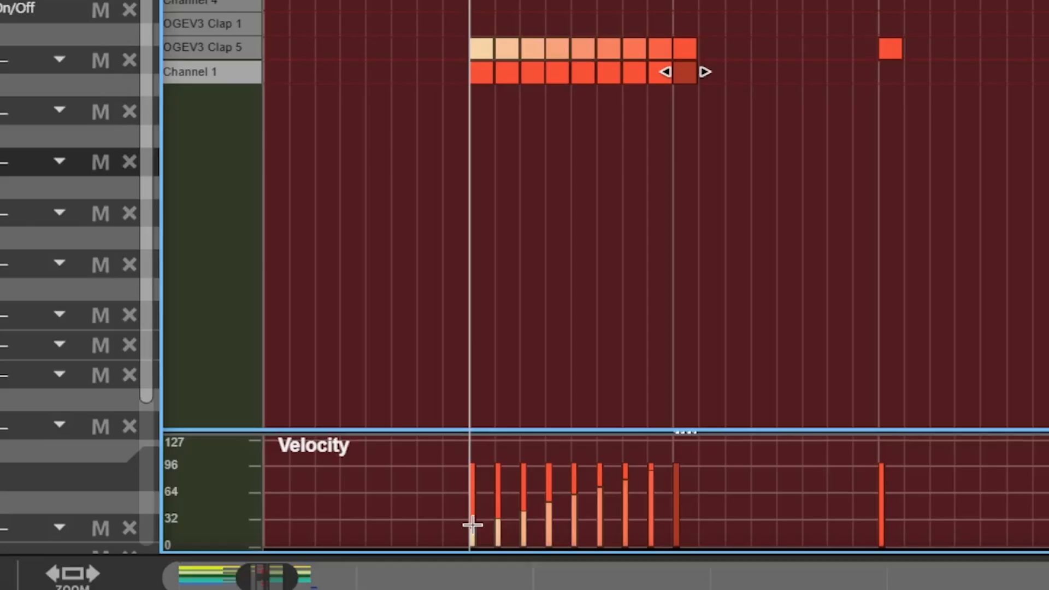
left_click_drag(471, 529, 681, 465)
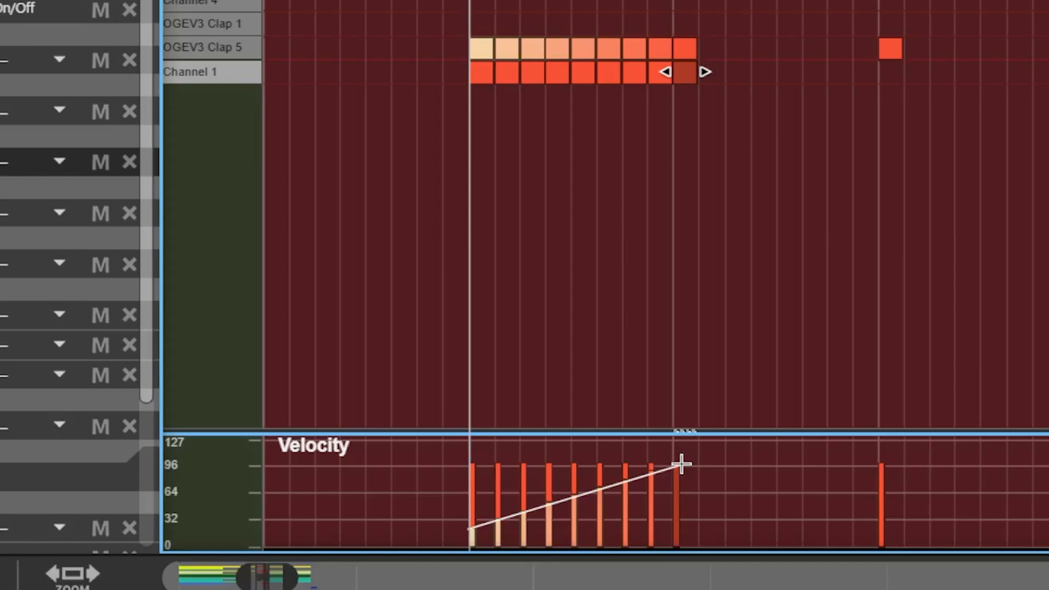
left_click_drag(681, 465, 682, 465)
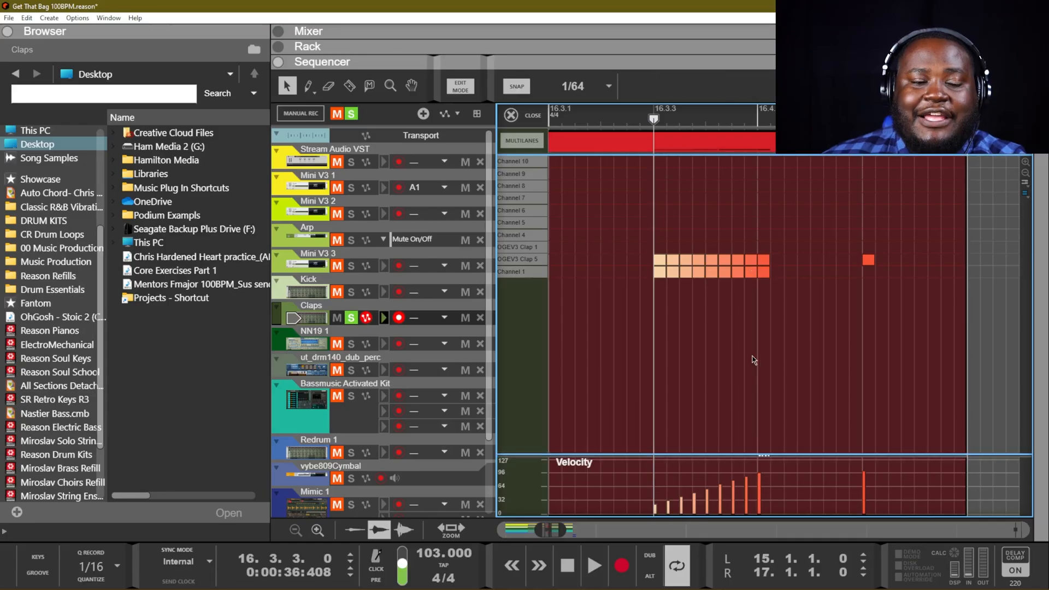
- Play back the layered clap roll soloed and with all tracks, and return to the arrangement
key("space")
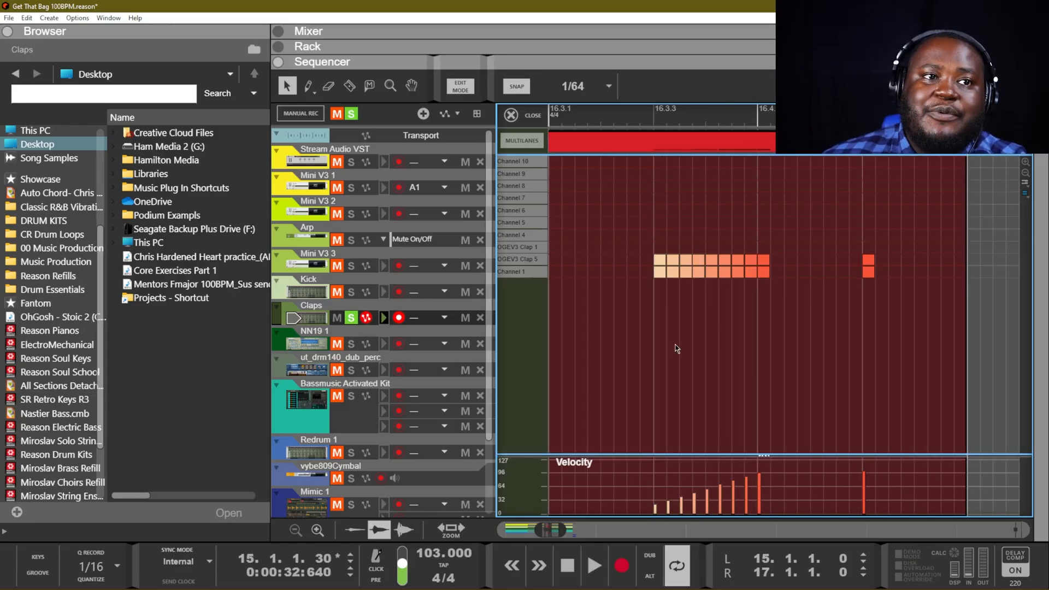
left_click(652, 115)
key("space")
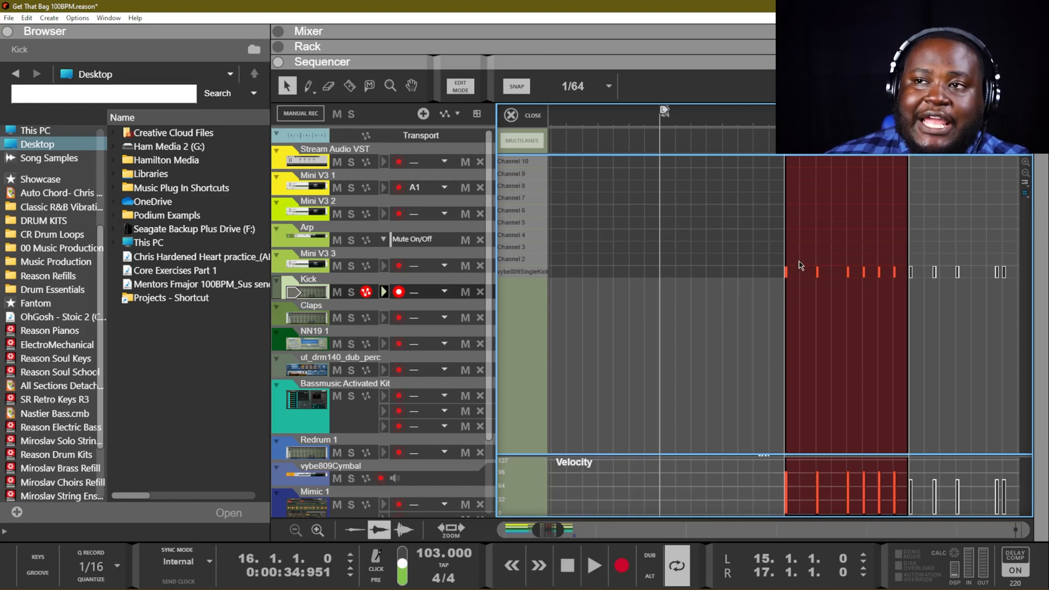
key("space")
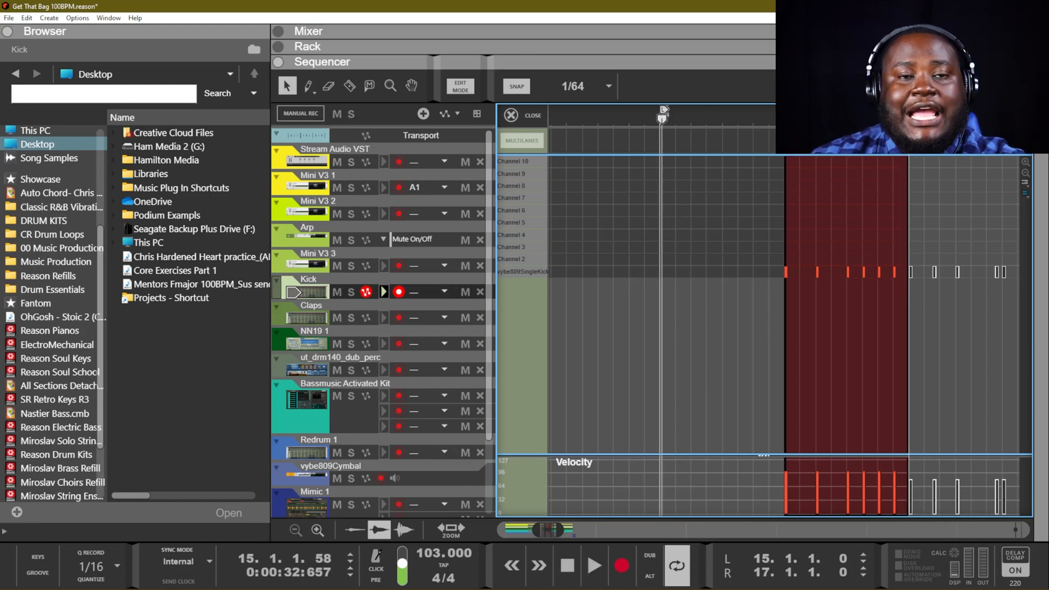
key("Escape")
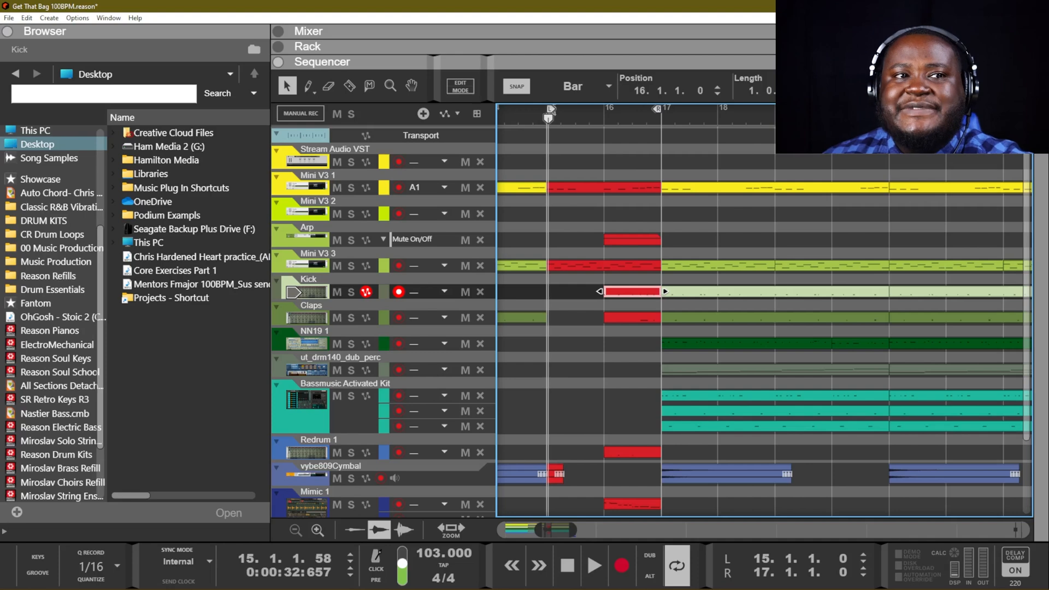
- Examine the Arp channel's mute control in the mixer and its Mute On/Off automation clip at bar 16
key("F5")
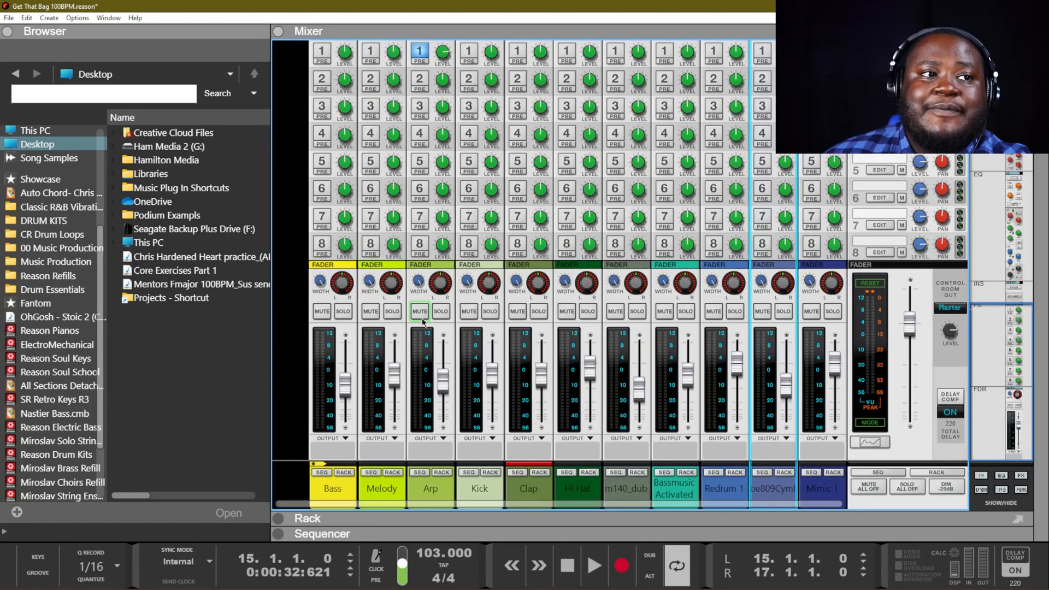
key("F7")
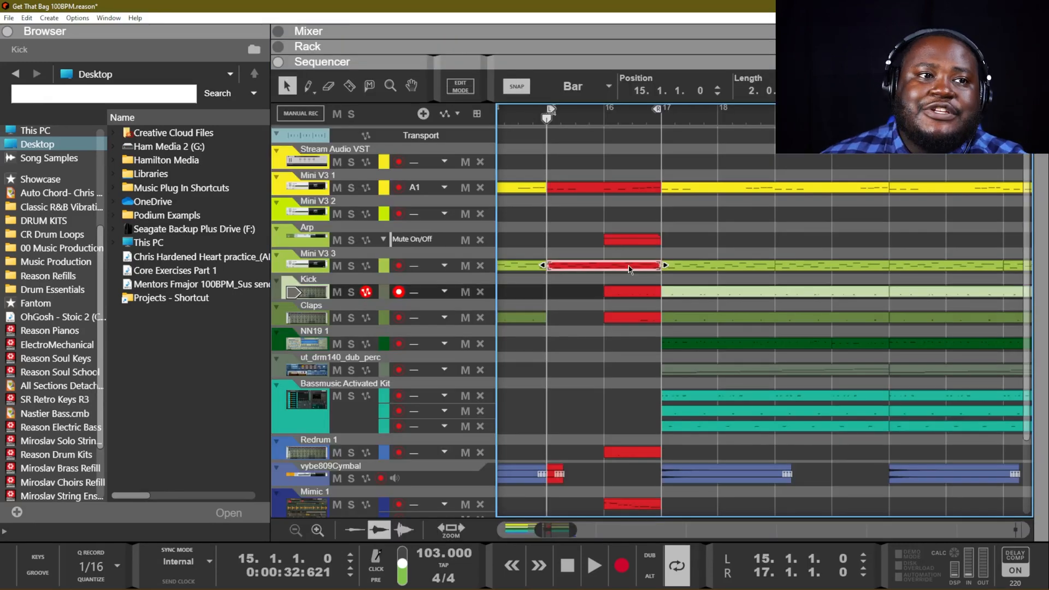
left_click_drag(665, 266, 637, 249)
left_click(627, 243)
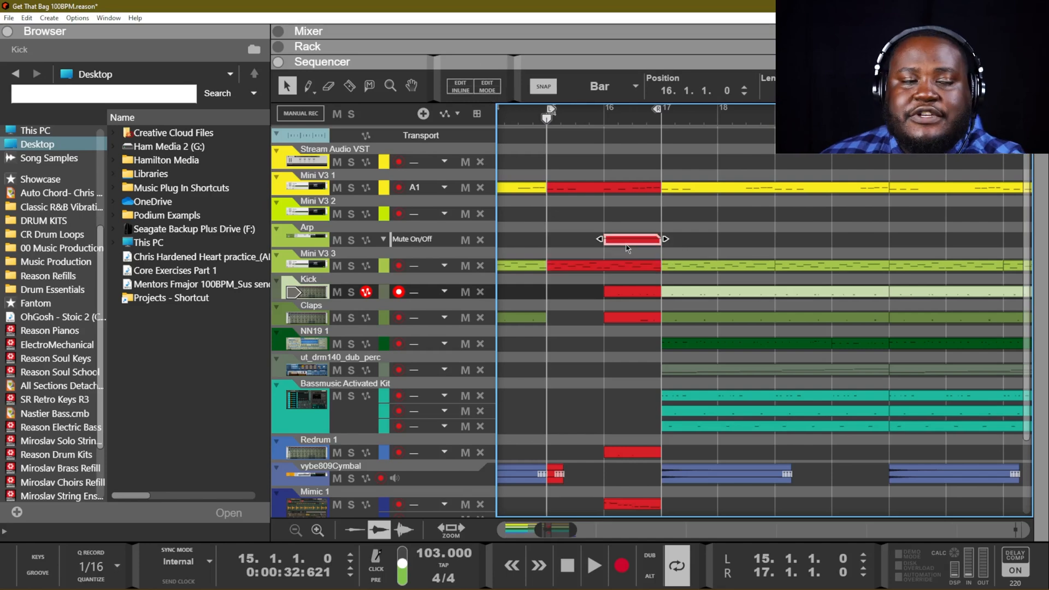
key("F5")
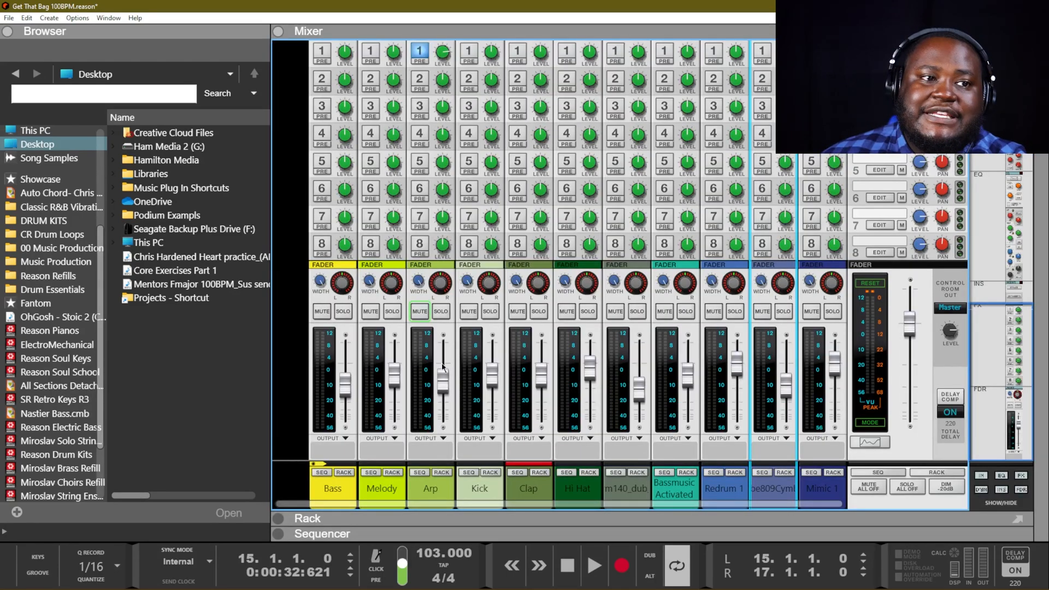
key("F7")
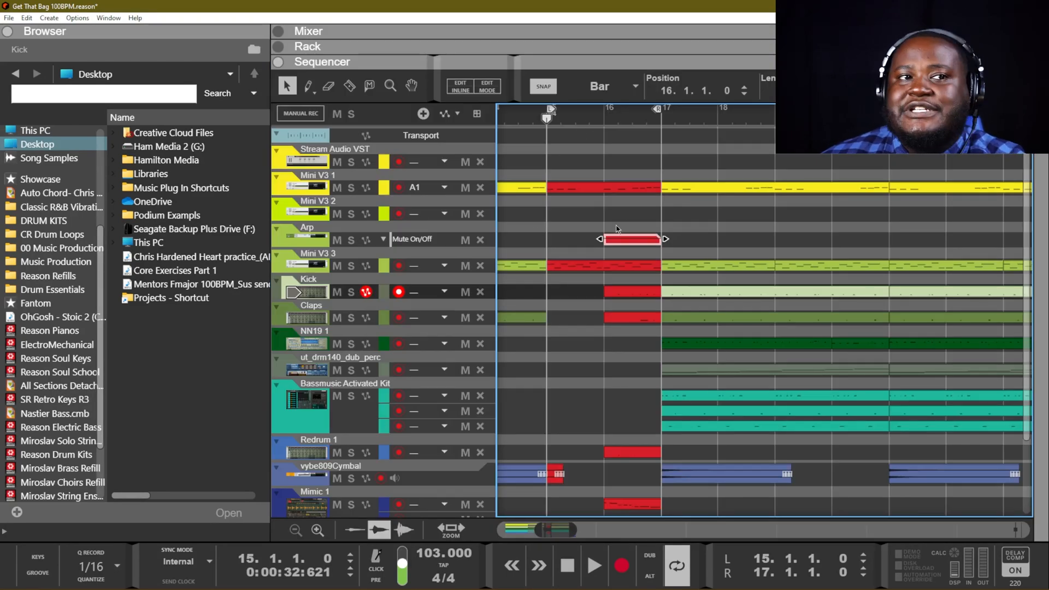
- Try the Arp mute automation clip at bar 17 with playback, and return it to bar 16
left_click_drag(677, 237, 683, 249)
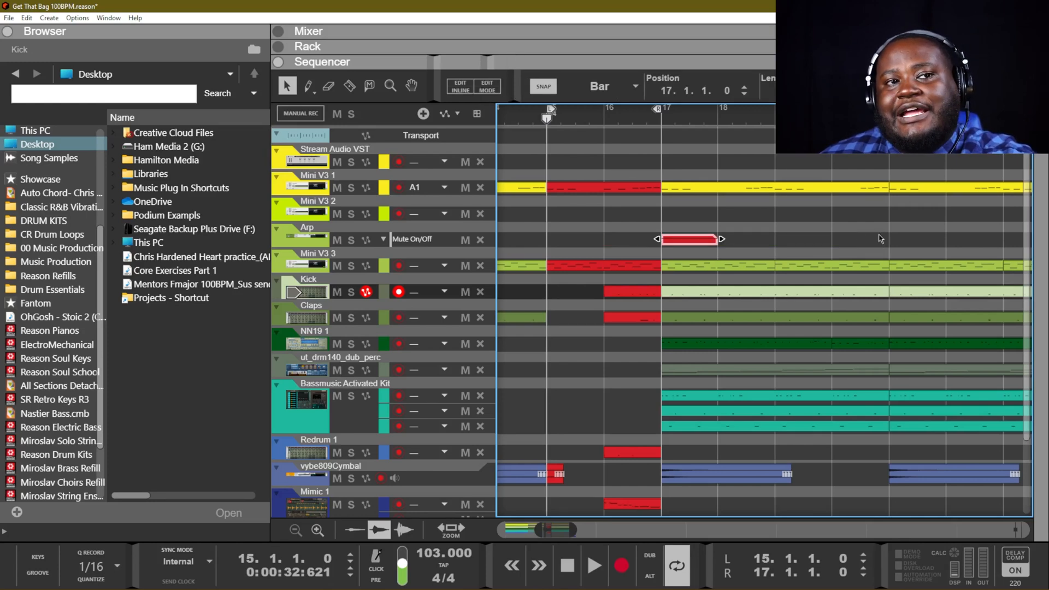
key("space")
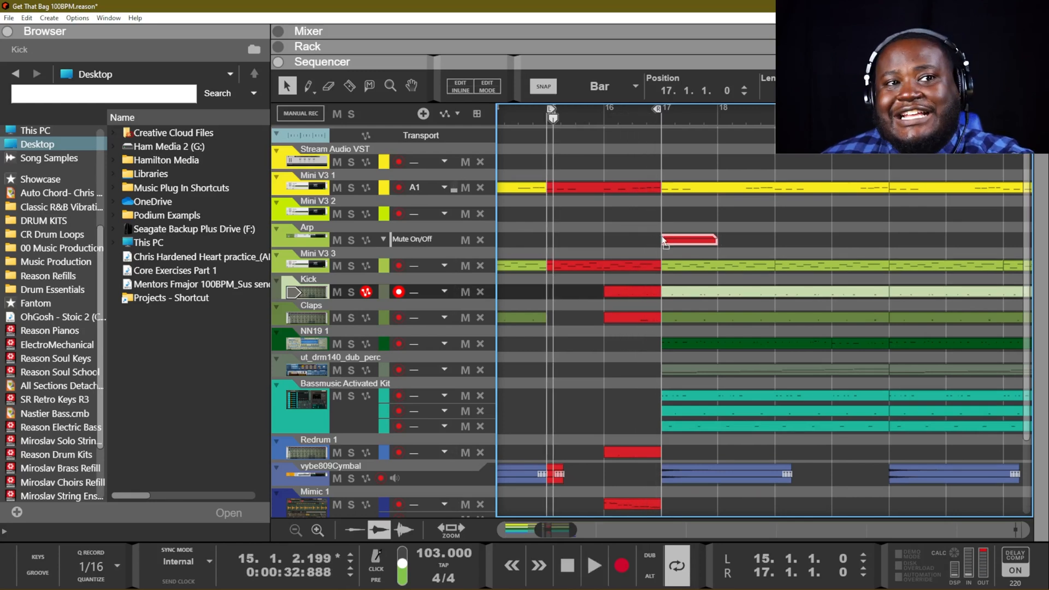
left_click_drag(678, 240, 620, 240)
- Play the finished transition from bar 15
left_click(599, 120)
left_click(558, 119)
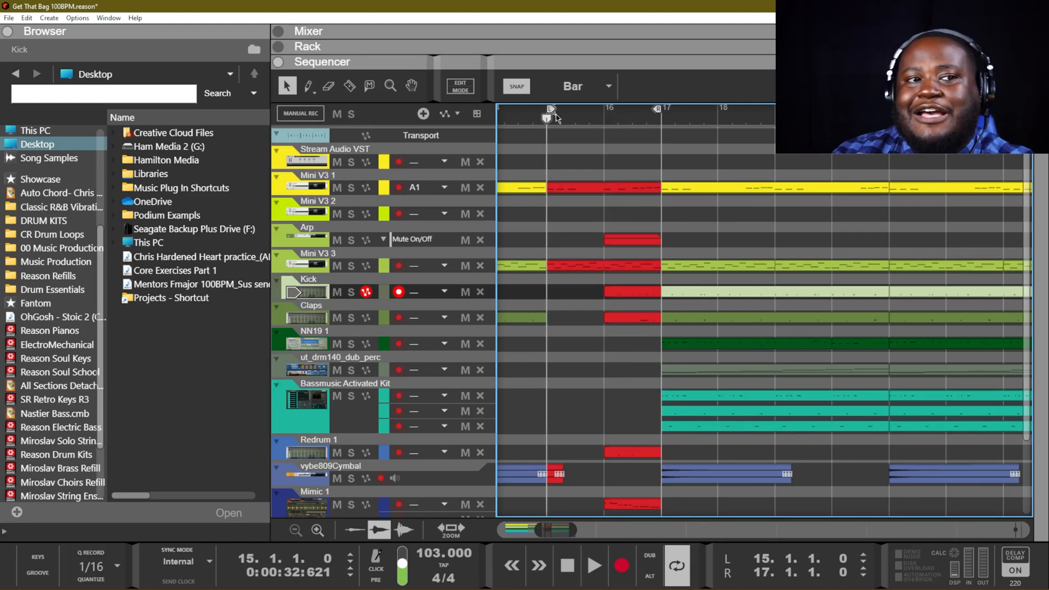
key("space")
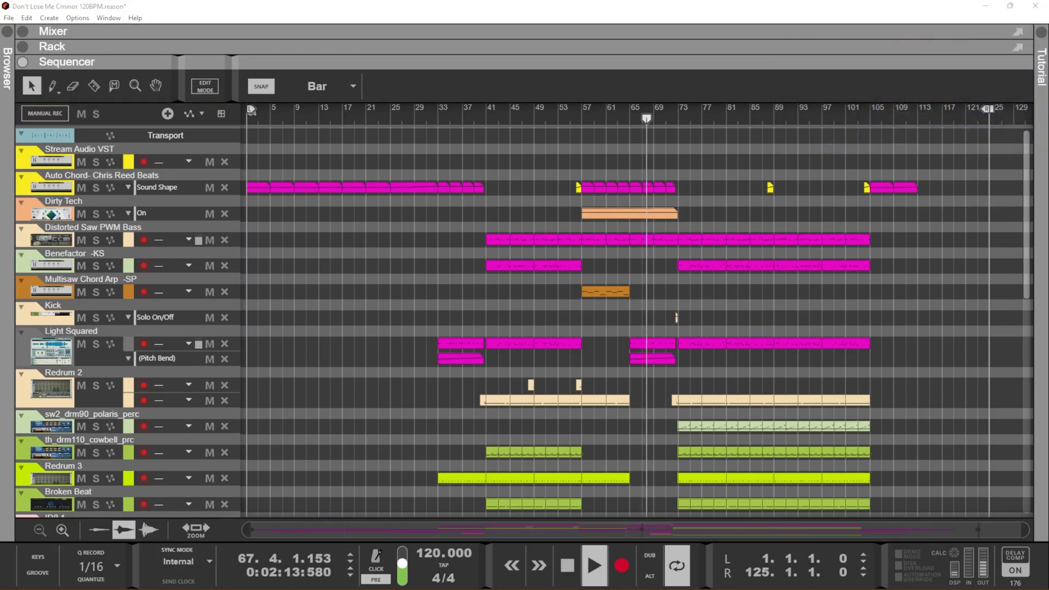
scroll(792, 362, "down", 1)
scroll(792, 360, "up", 1)
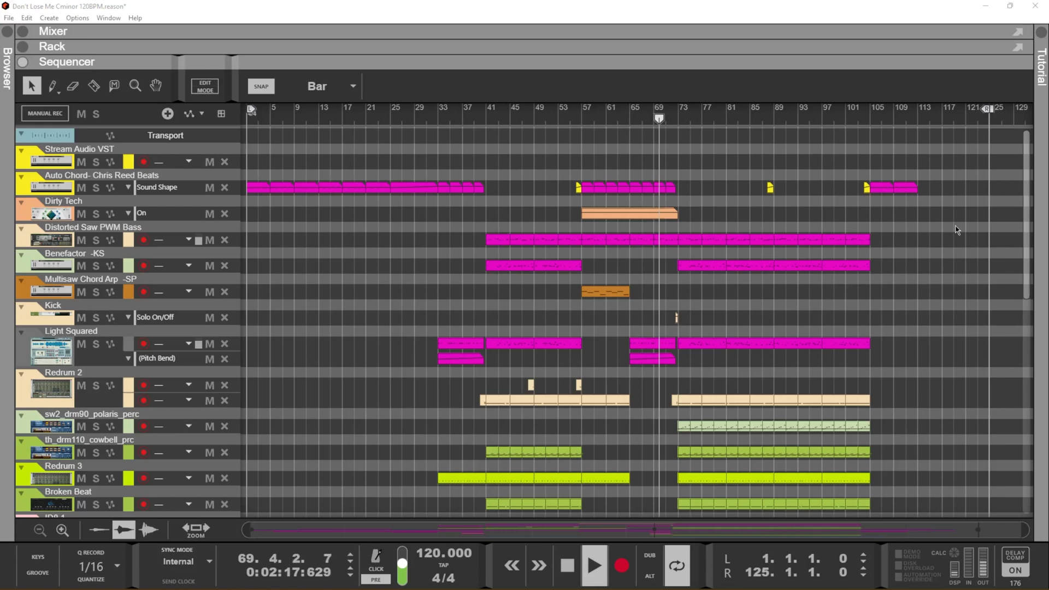
left_click_drag(1025, 178, 1027, 176)
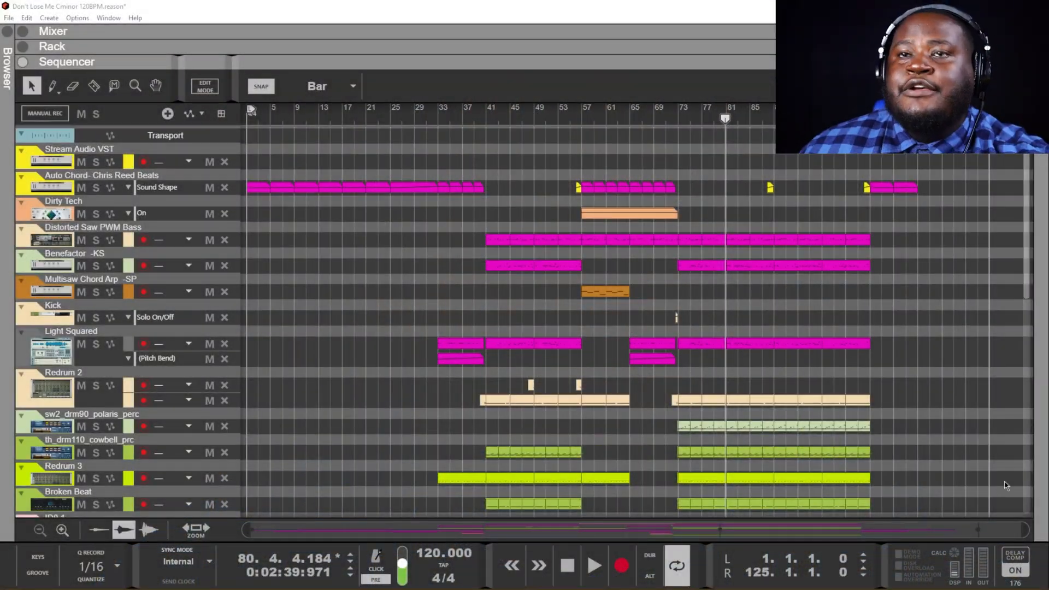
- Extend the Pitch Bend automation clip on the Hold 1 Note Play Others track so it ends at bar 73
left_click(837, 345)
left_click(634, 118)
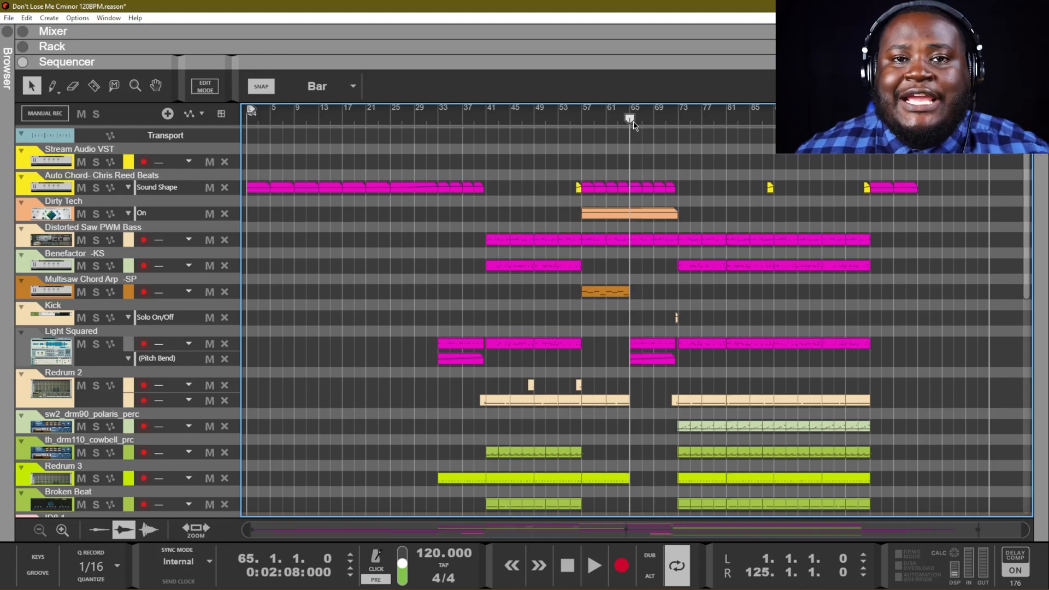
scroll(579, 298, "down", 10)
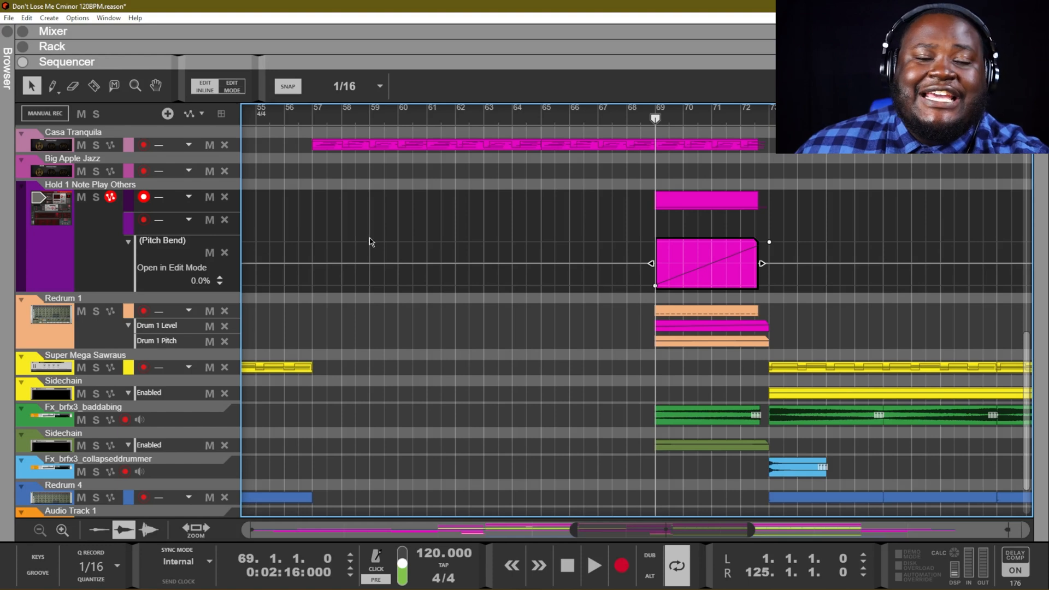
left_click(655, 287)
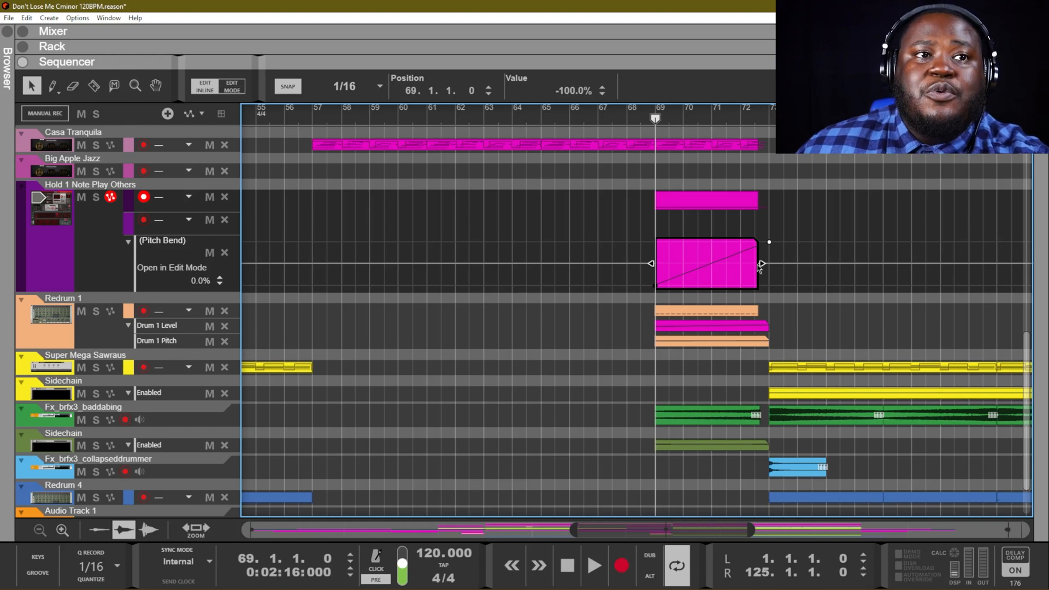
mouse_move(762, 263)
left_mouse_down()
mouse_move(772, 264)
mouse_move(762, 264)
left_mouse_up()
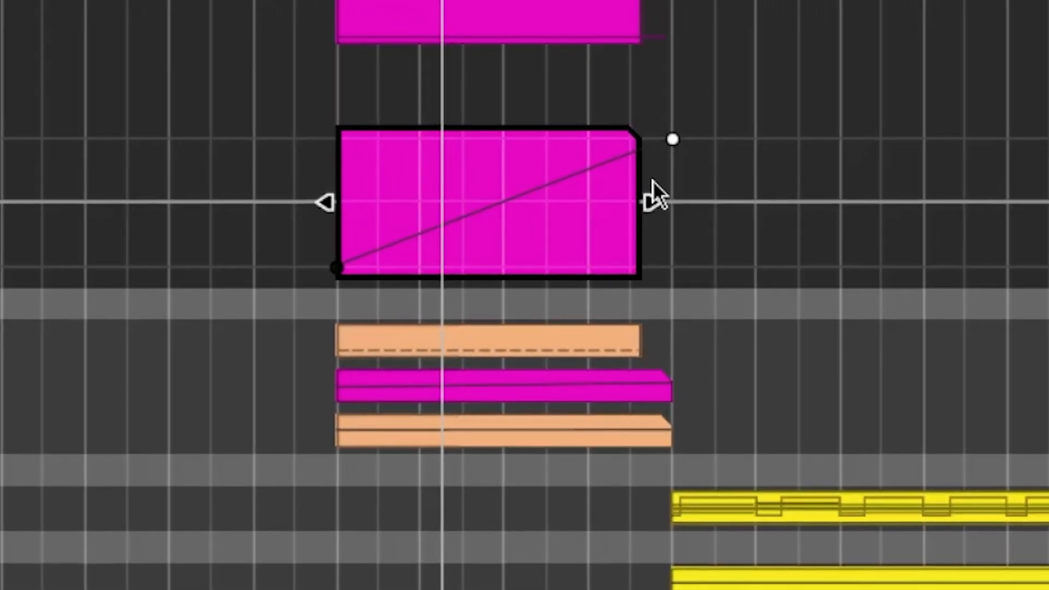
left_click_drag(667, 198, 712, 196)
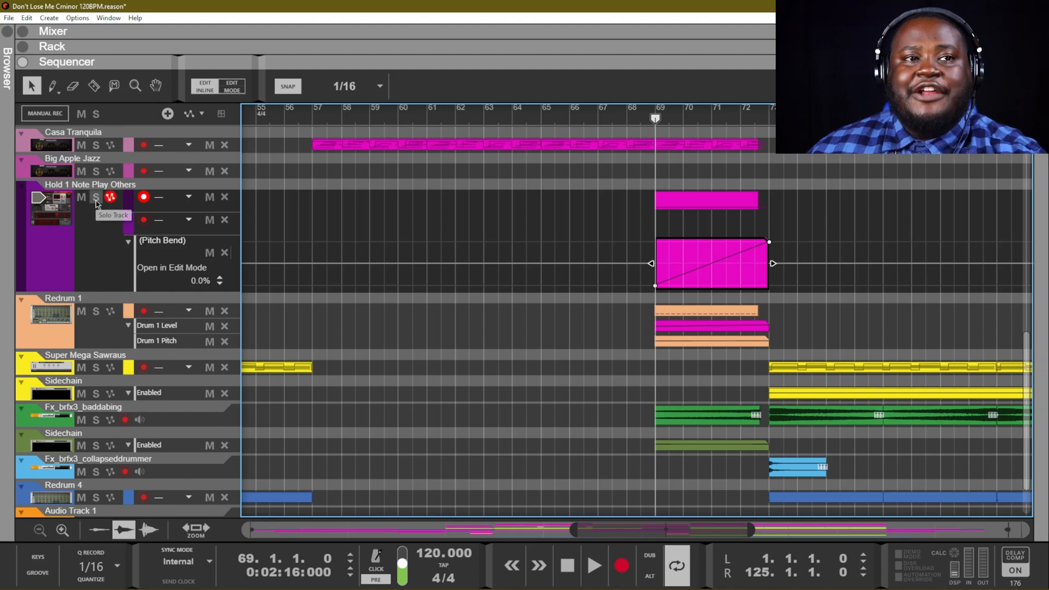
- Open the Light Squared track's Pitch Bend automation clip at bar 65 and play the riser back soloed
scroll(266, 342, "down", 3)
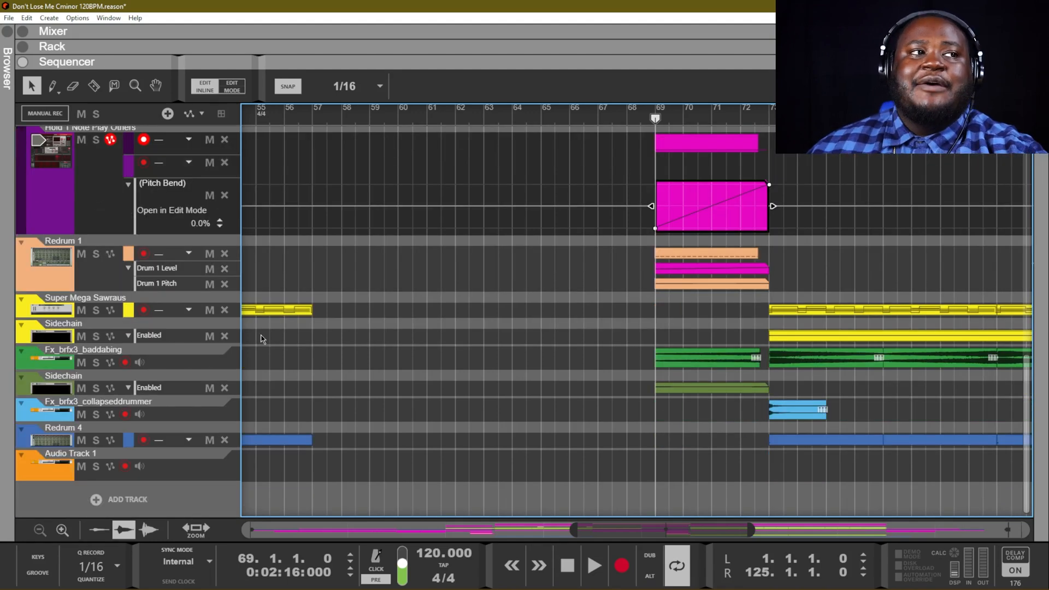
scroll(252, 335, "up", 12)
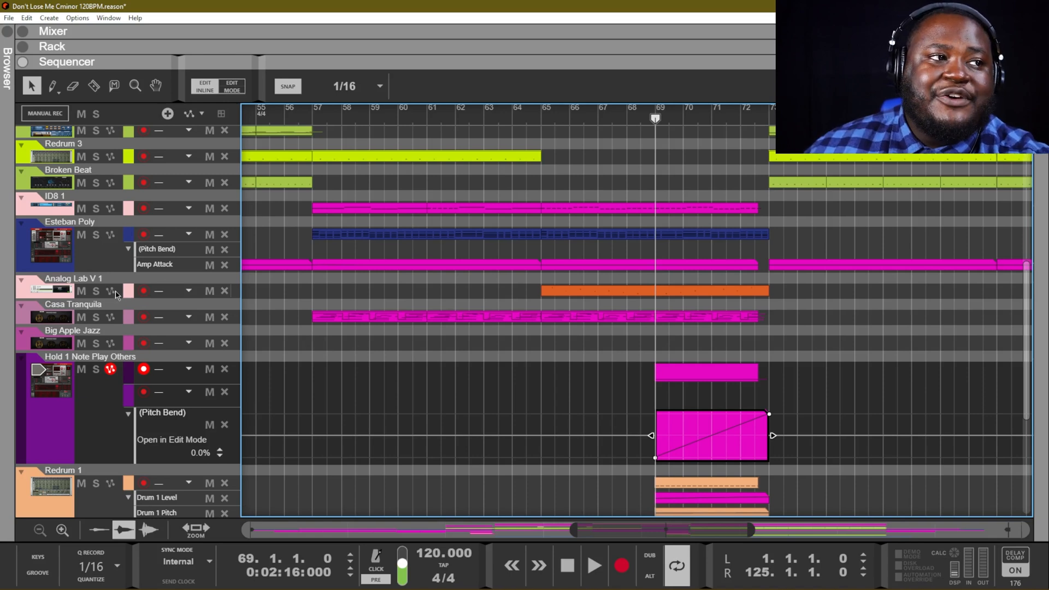
scroll(634, 306, "up", 15)
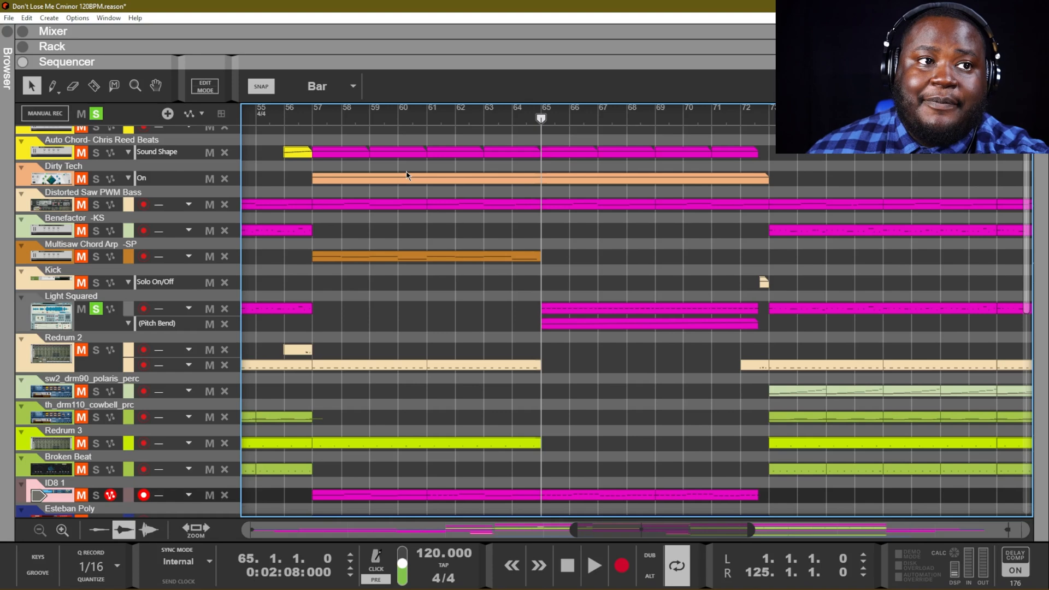
double_click(583, 326)
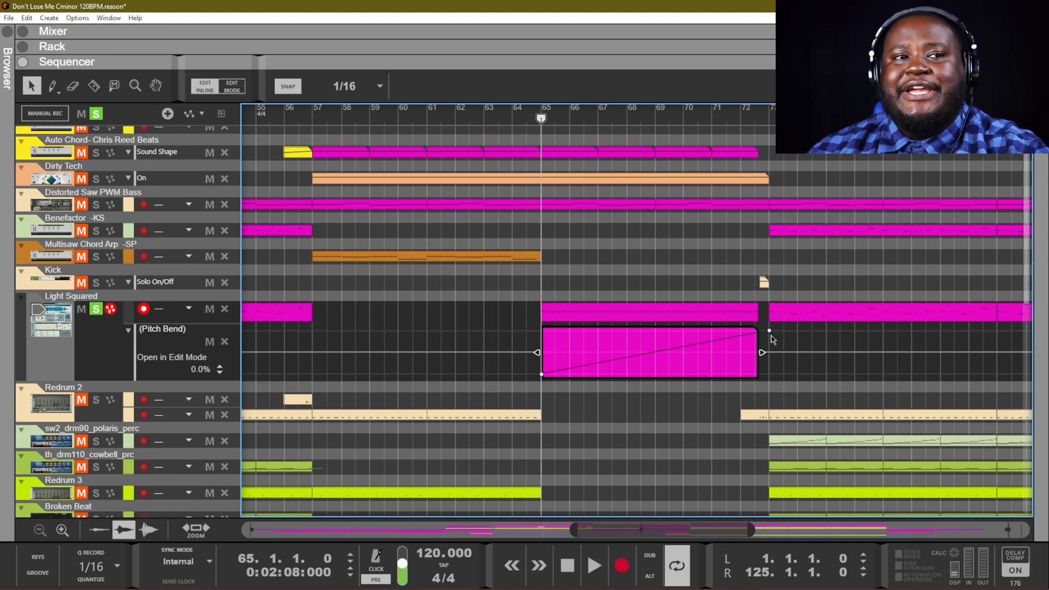
key("space")
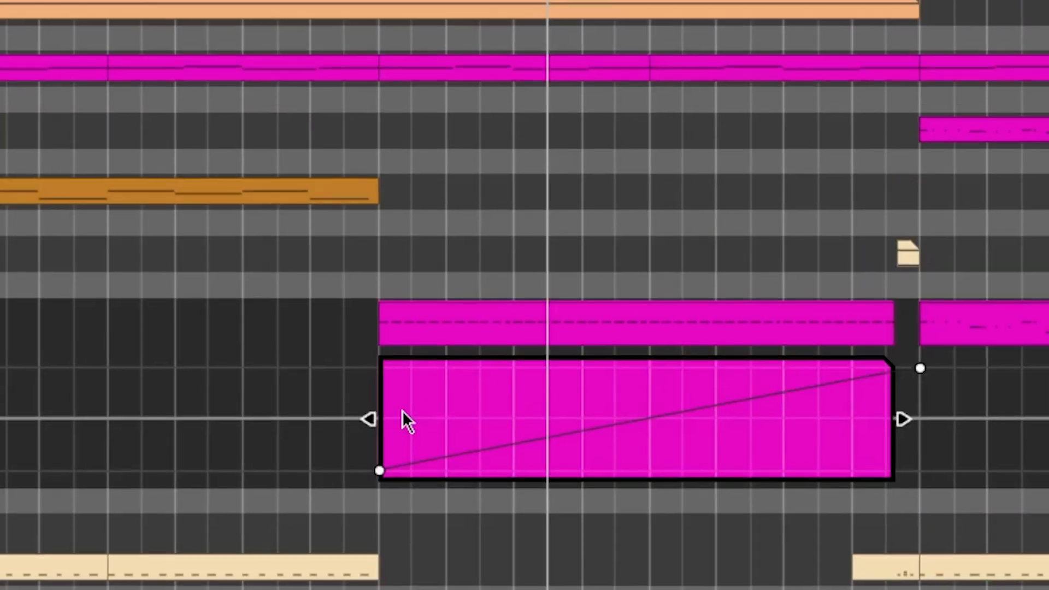
- Locate the pitch bend wheel on the Light Squared instrument in the rack and open its automation for editing
scroll(403, 396, "down", 3)
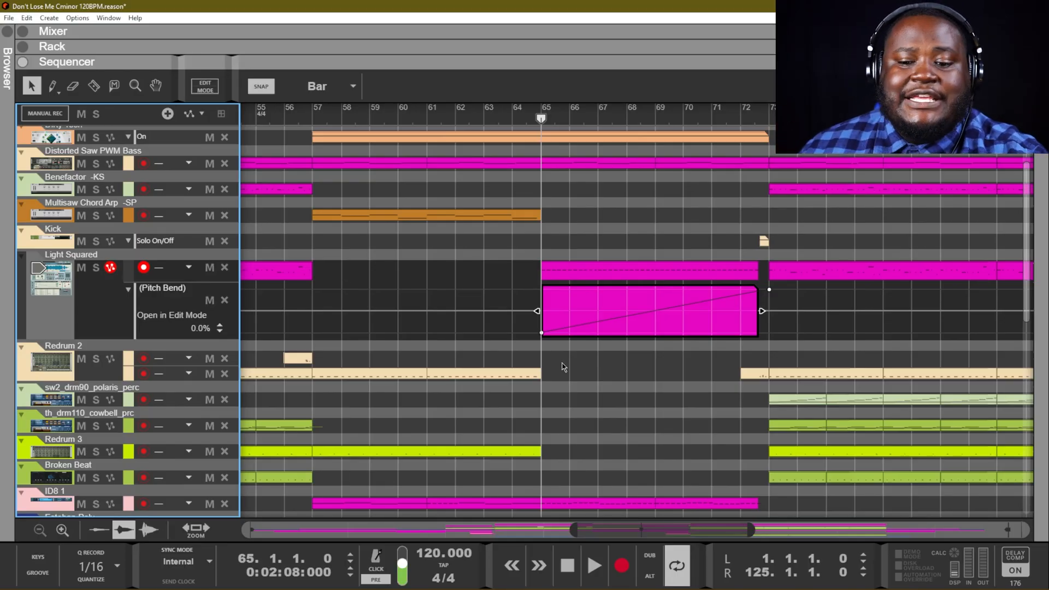
key("F6")
scroll(92, 369, "down", 3)
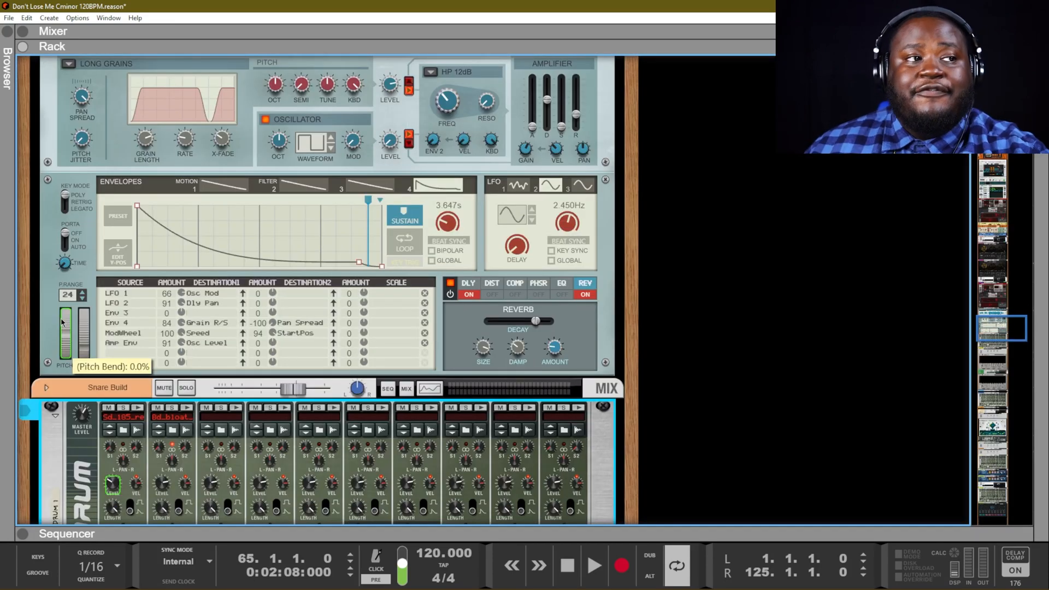
scroll(62, 321, "up", 6)
scroll(61, 311, "down", 6)
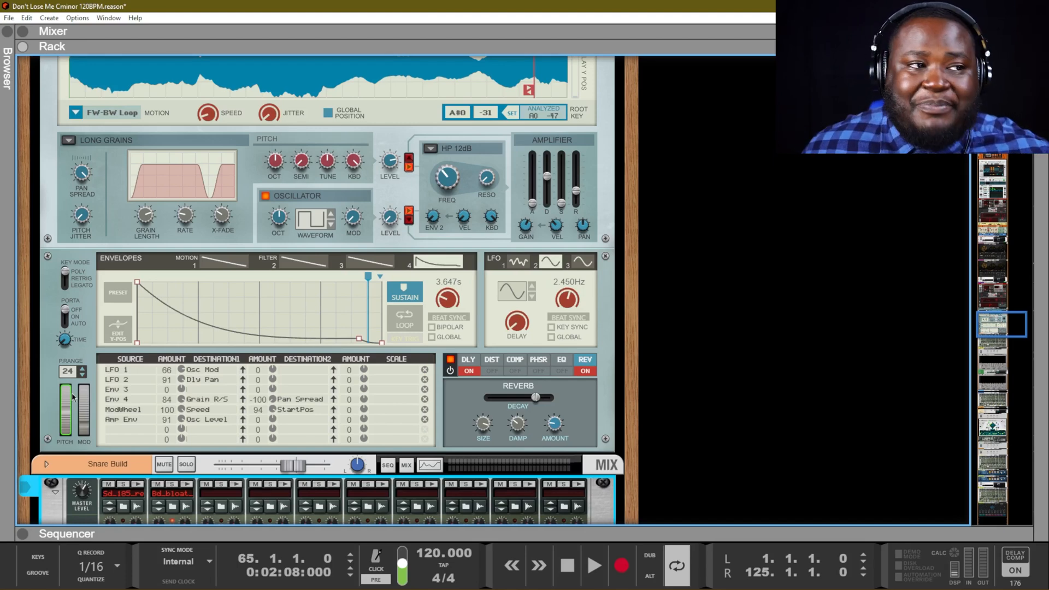
mouse_move(66, 402)
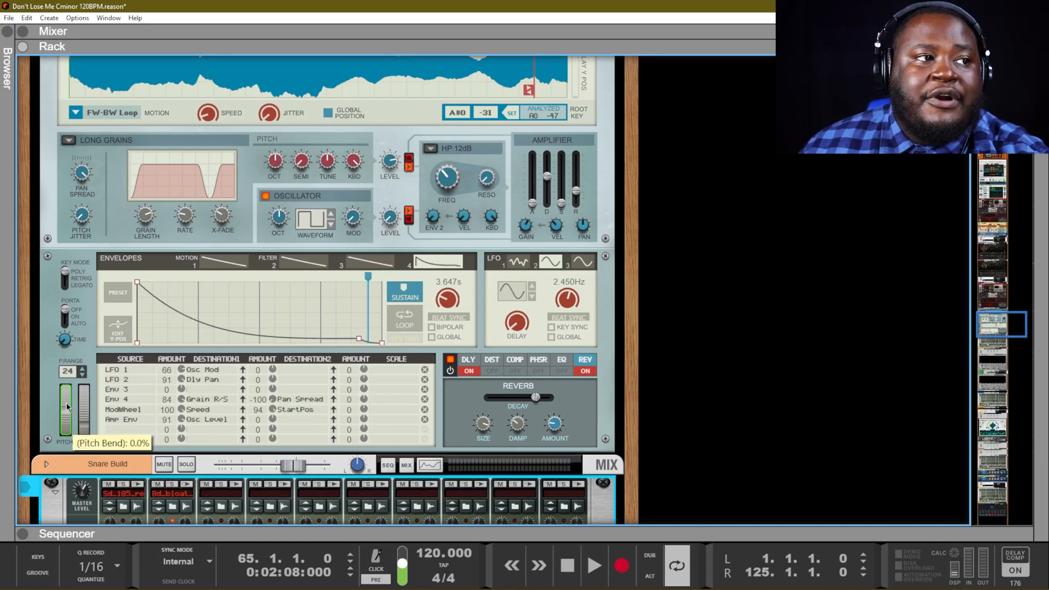
right_click(67, 403)
left_click(76, 411)
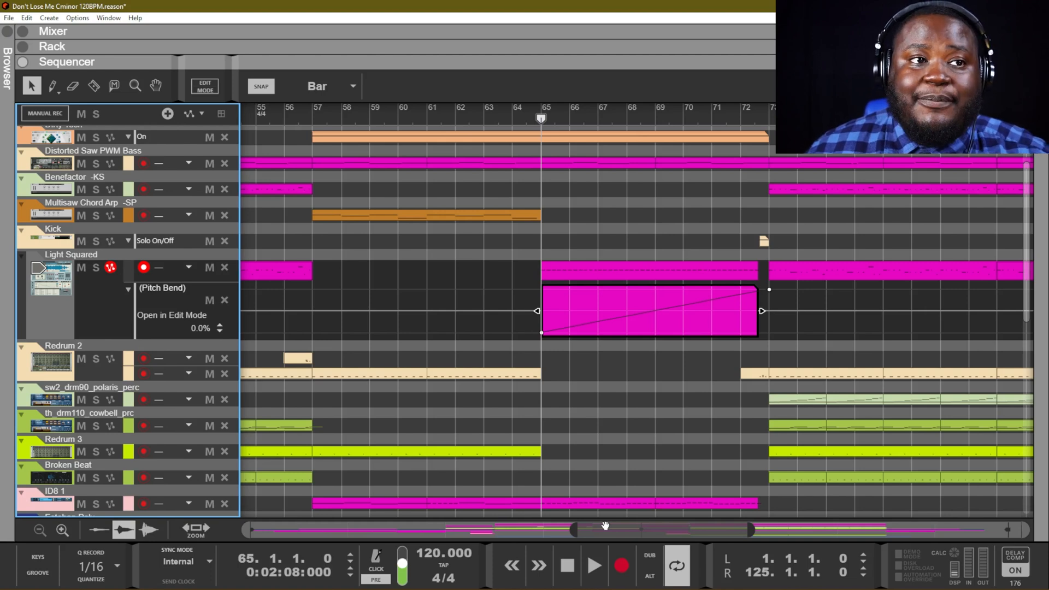
- Replace the Light Squared Pitch Bend clip at bar 65 with a one-bar clip ramping from -100% to the maximum bend
left_click(598, 376)
left_click(544, 284)
key("Delete")
key("ctrl+z")
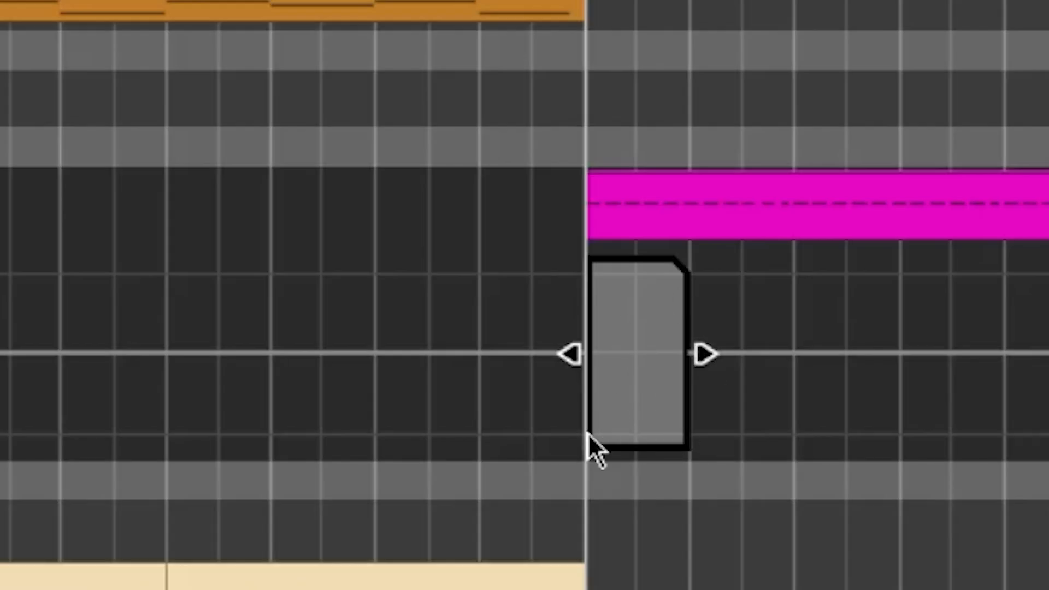
left_click(592, 434)
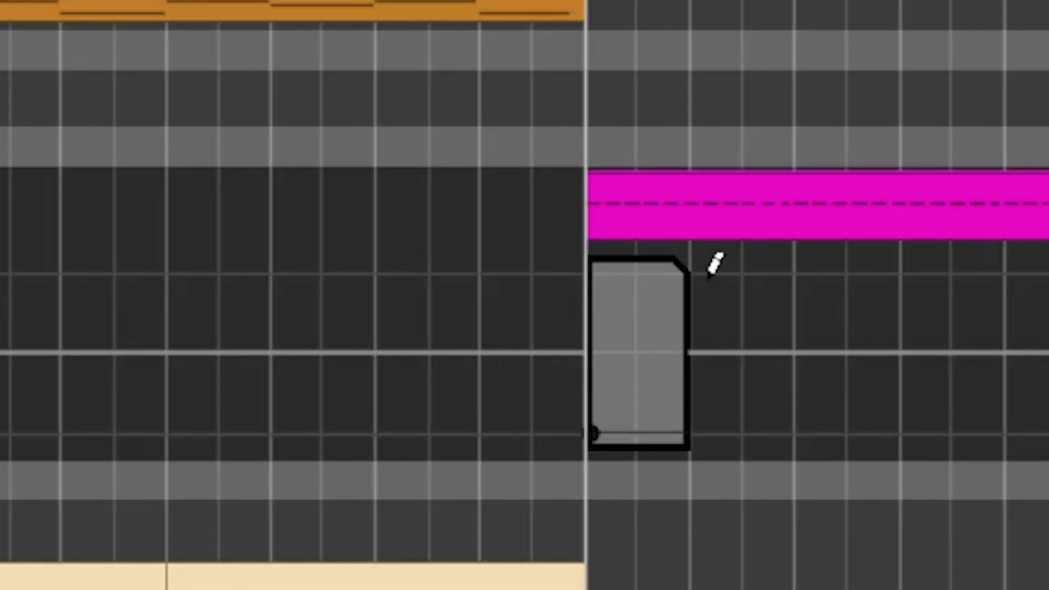
left_click(689, 261)
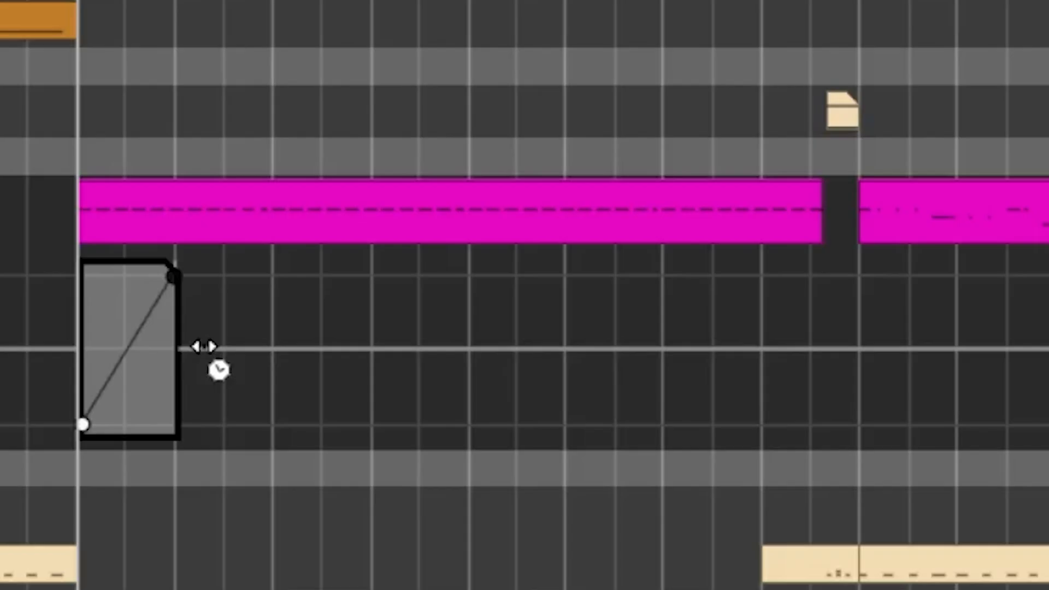
- Stretch the new Pitch Bend clip to bar 73, pull its ramp points to the clip's start and end, and close it
left_click_drag(203, 346, 878, 412)
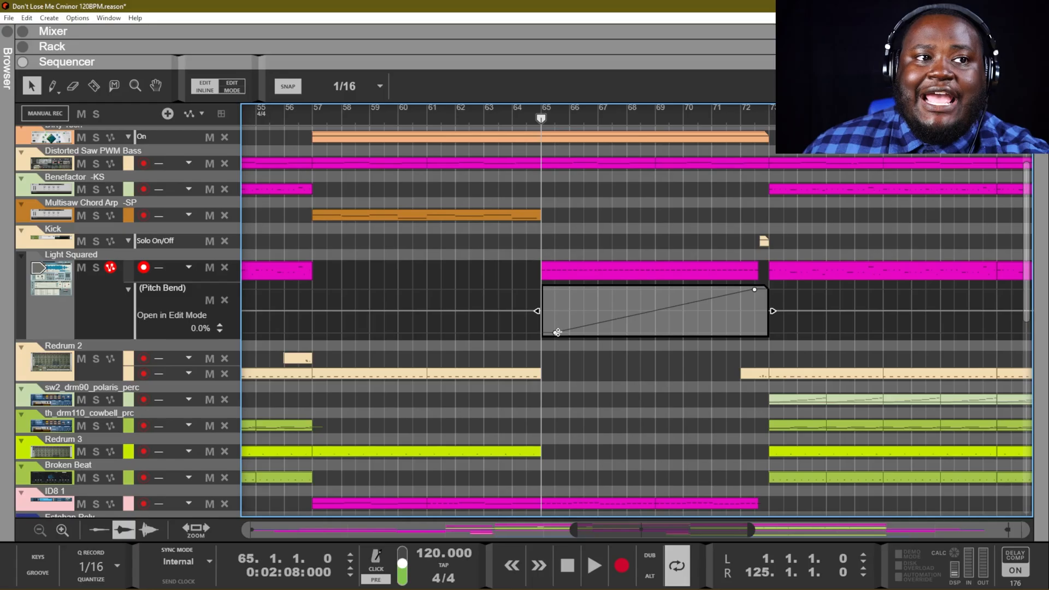
left_click_drag(557, 332, 550, 333)
left_click_drag(755, 289, 765, 291)
left_click(543, 332)
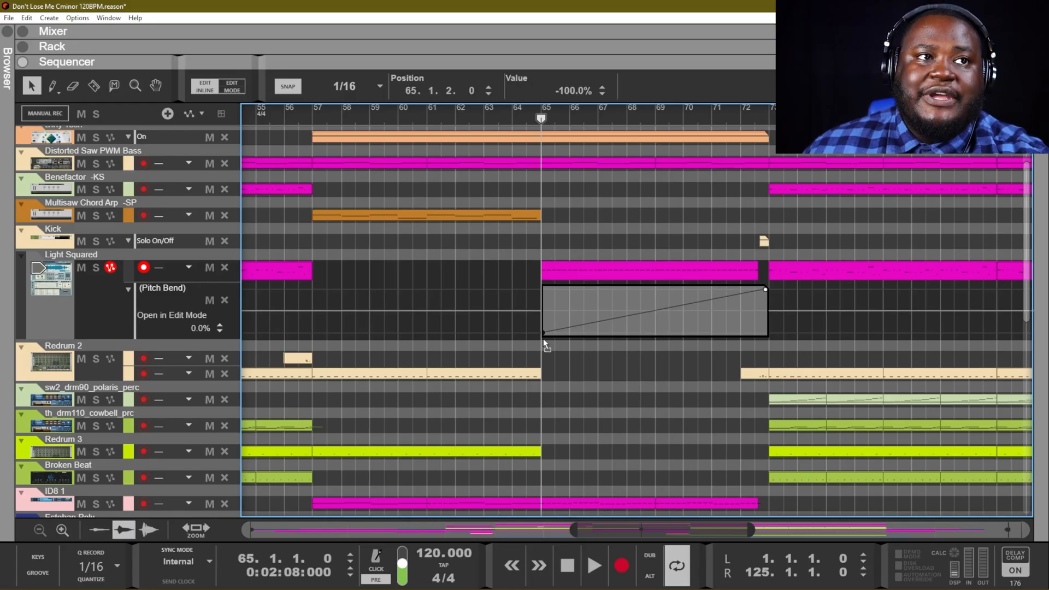
left_click(765, 291)
left_click(599, 192)
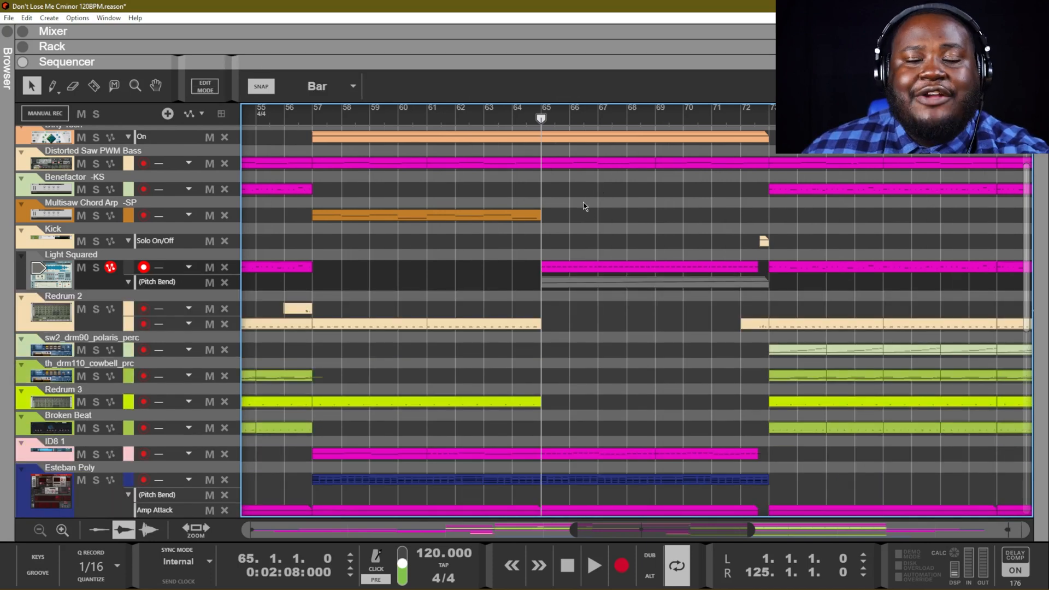
- Mute the Light Squared and Hold 1 Note Play Others tracks and play the build-up from bar 69 without them
scroll(564, 375, "up", 3)
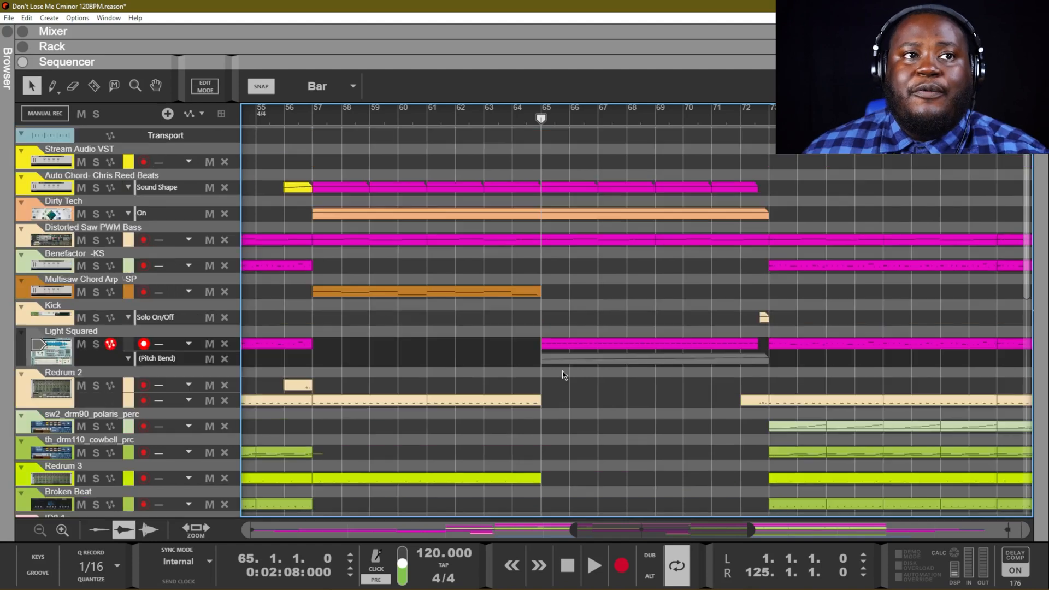
left_click(80, 344)
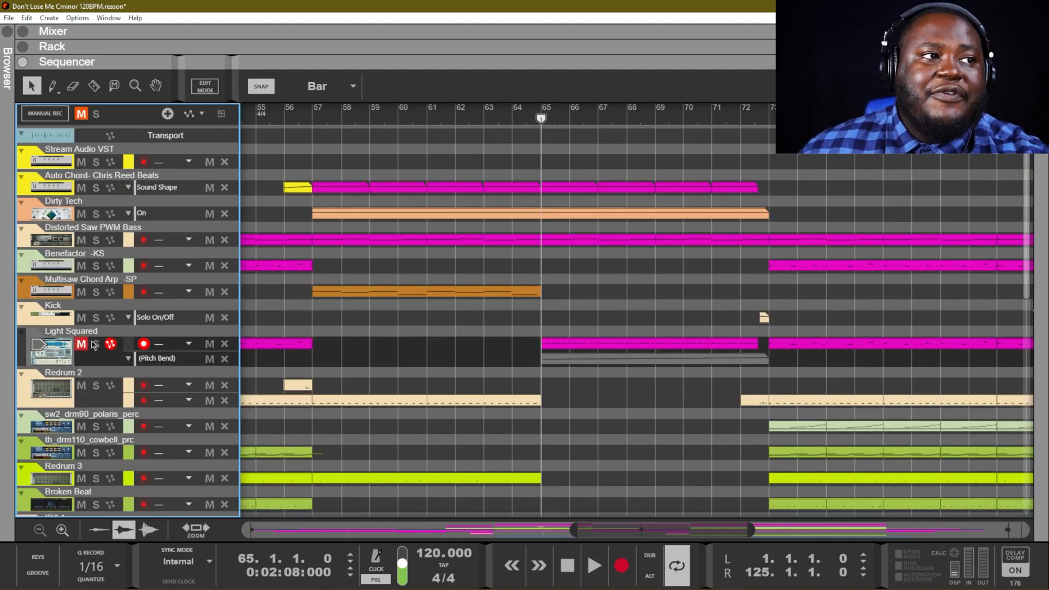
scroll(377, 382, "down", 10)
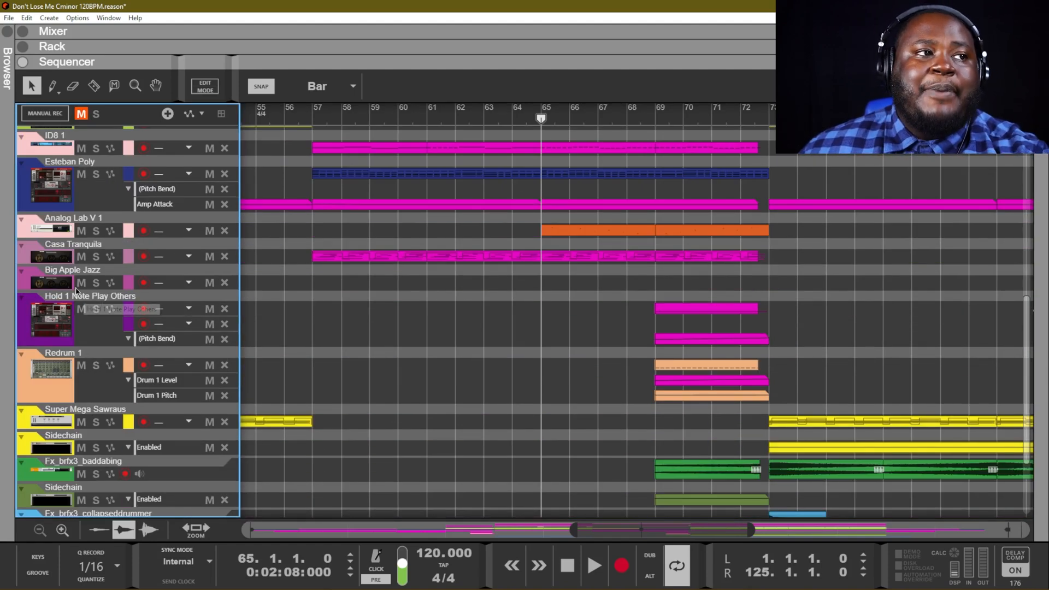
scroll(93, 264, "down", 3)
scroll(93, 264, "up", 3)
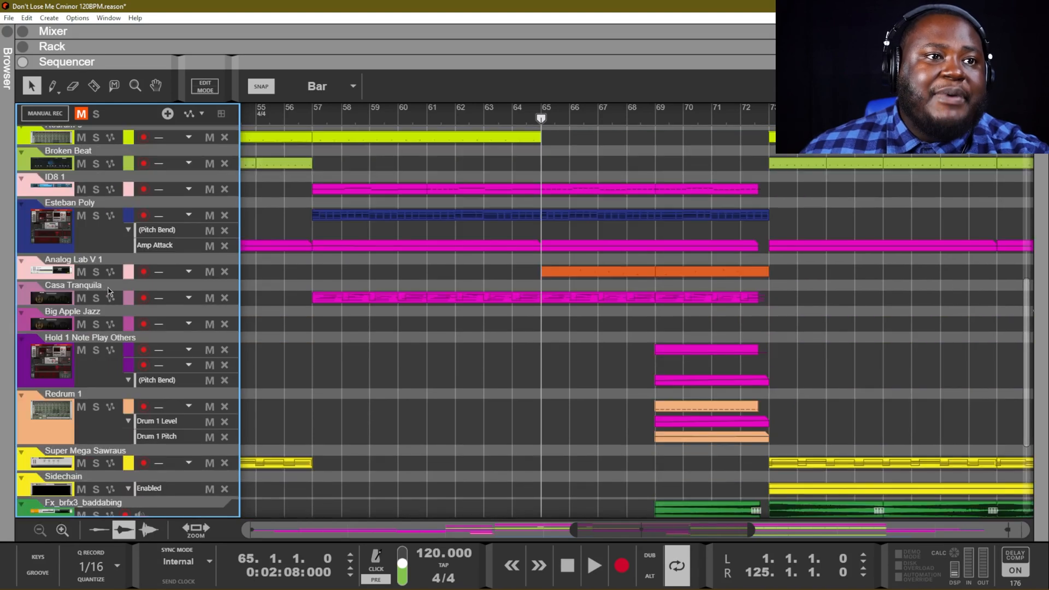
scroll(350, 351, "down", 3)
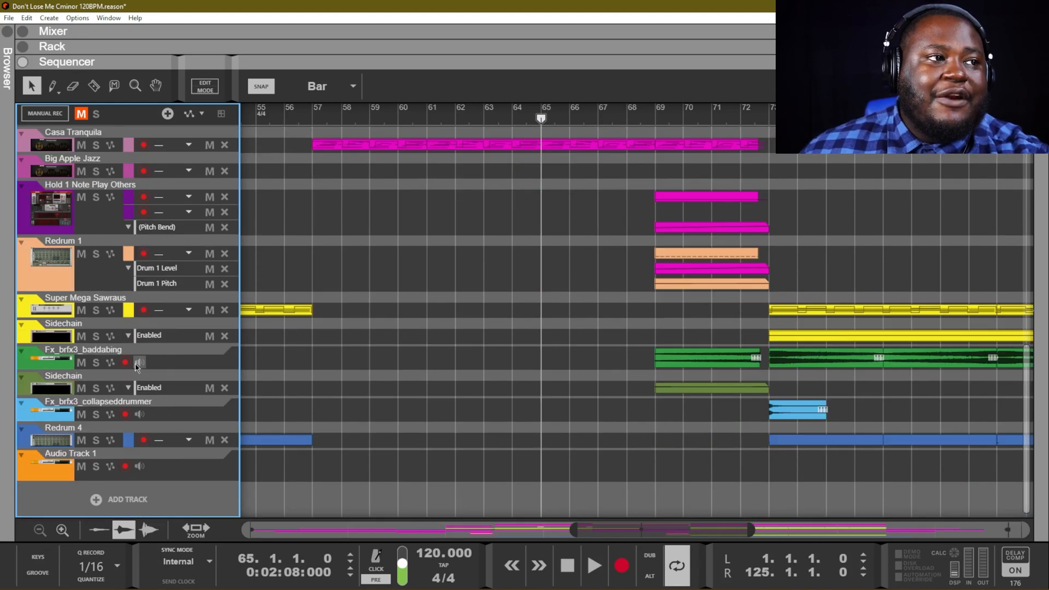
scroll(137, 365, "up", 3)
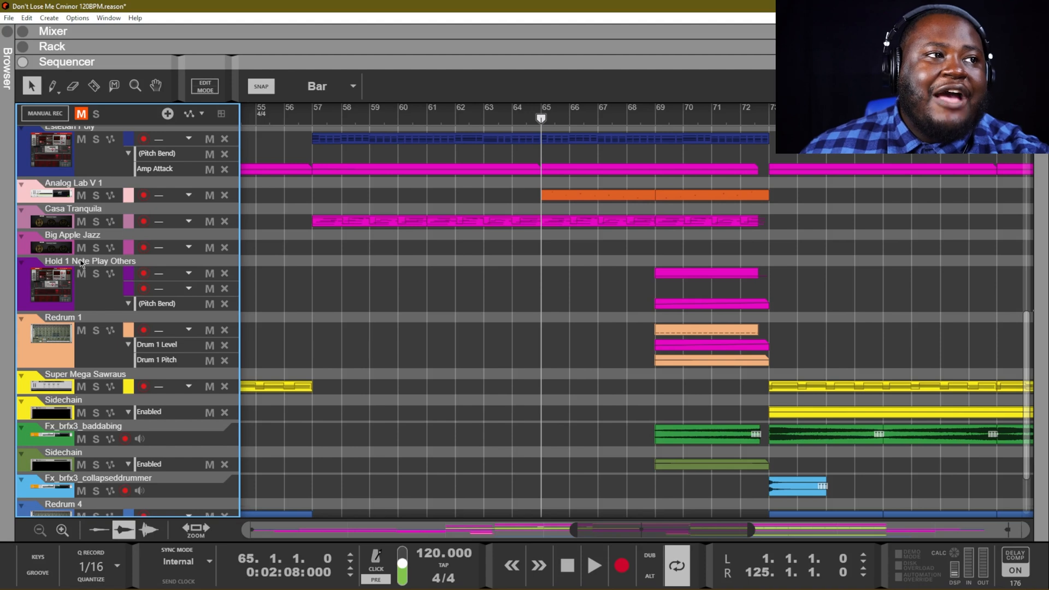
left_click(80, 275)
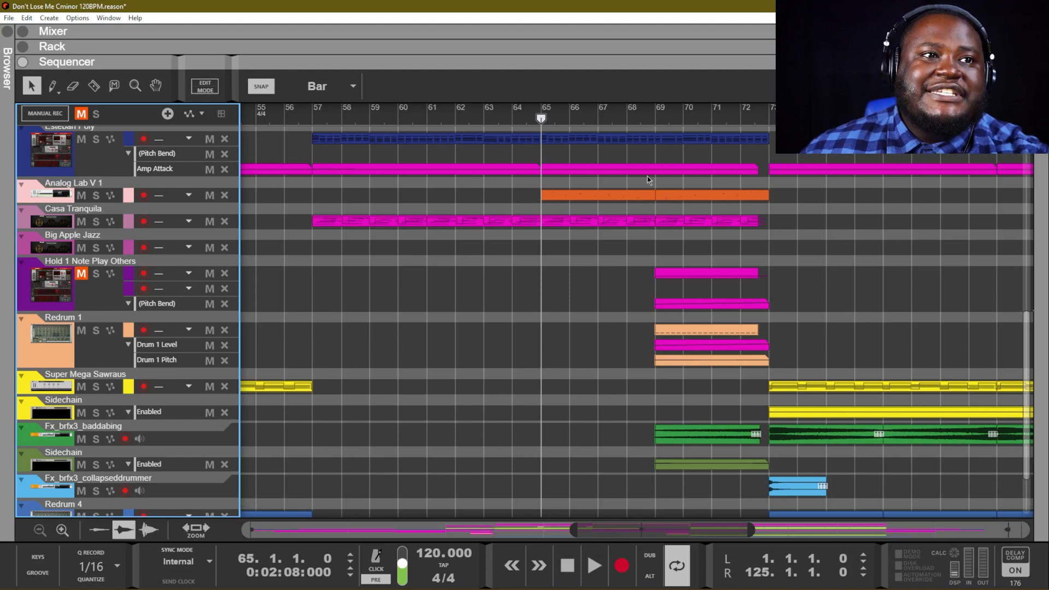
left_click(659, 111)
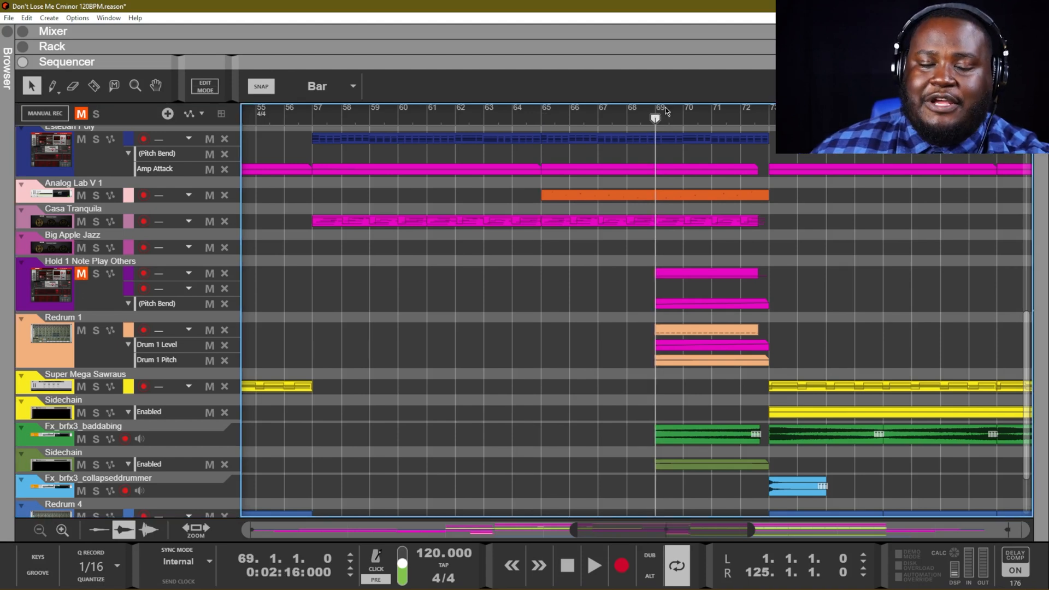
key("space")
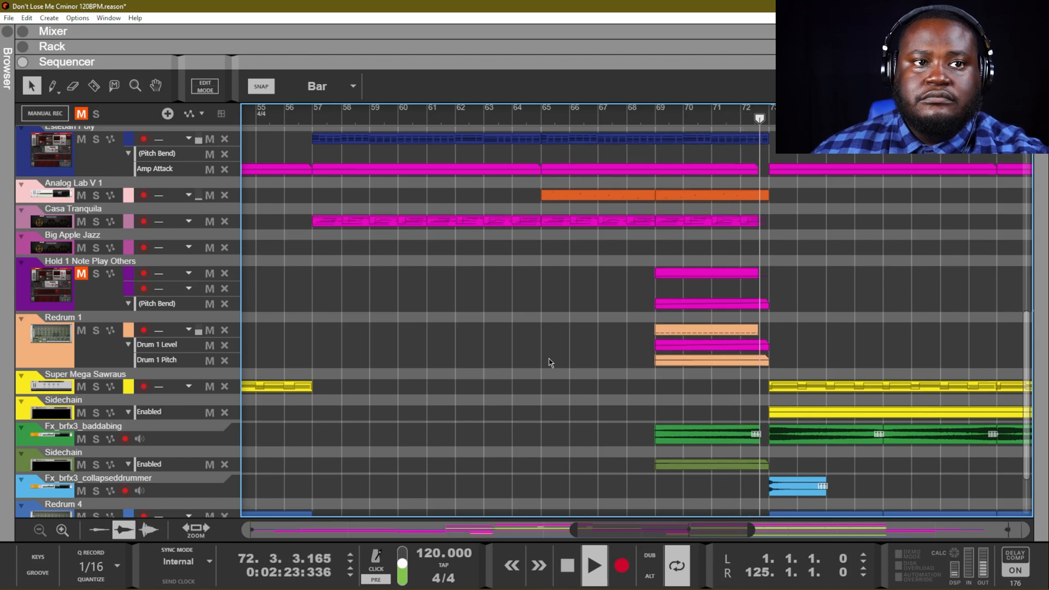
key("space")
- Restore the two muted riser tracks and play the build-up from bar 69 with them included
left_click(648, 119)
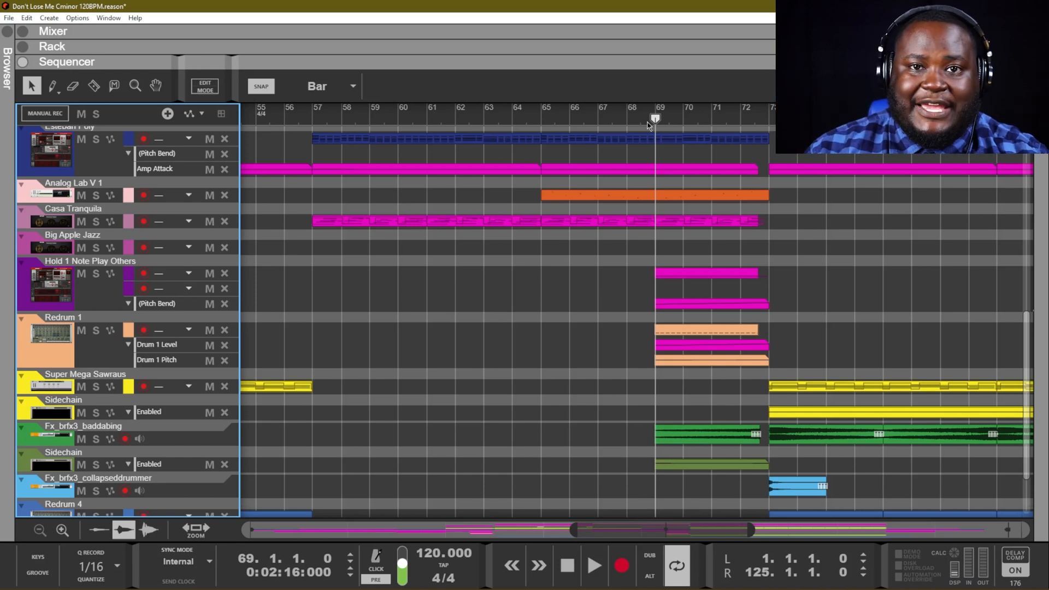
key("space")
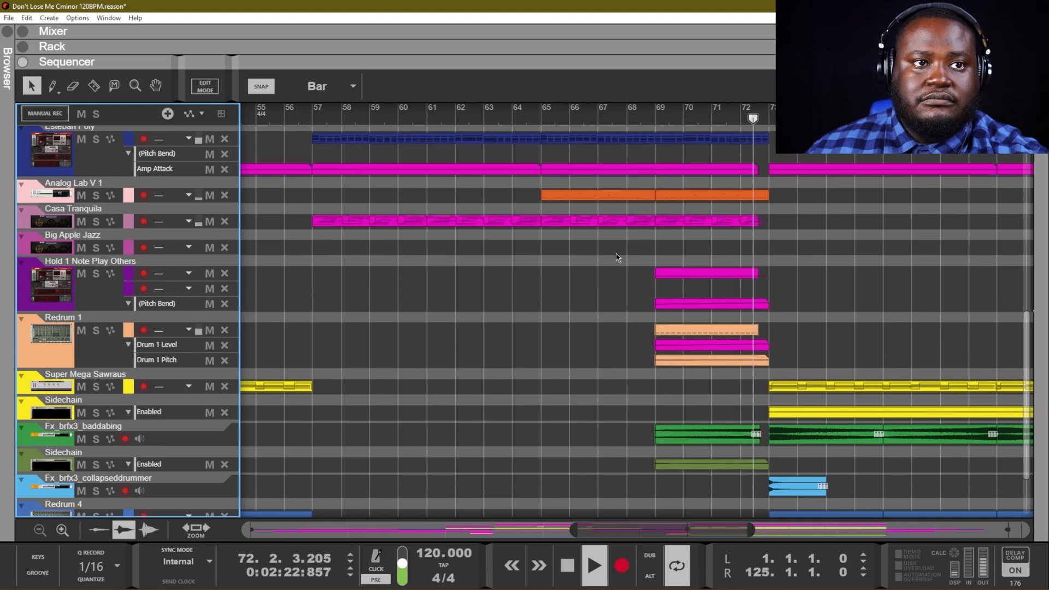
key("space")
- Check the Kick channel's solo state in the mixer and play the transition from bar 72 in the sequencer
scroll(624, 257, "down", 3)
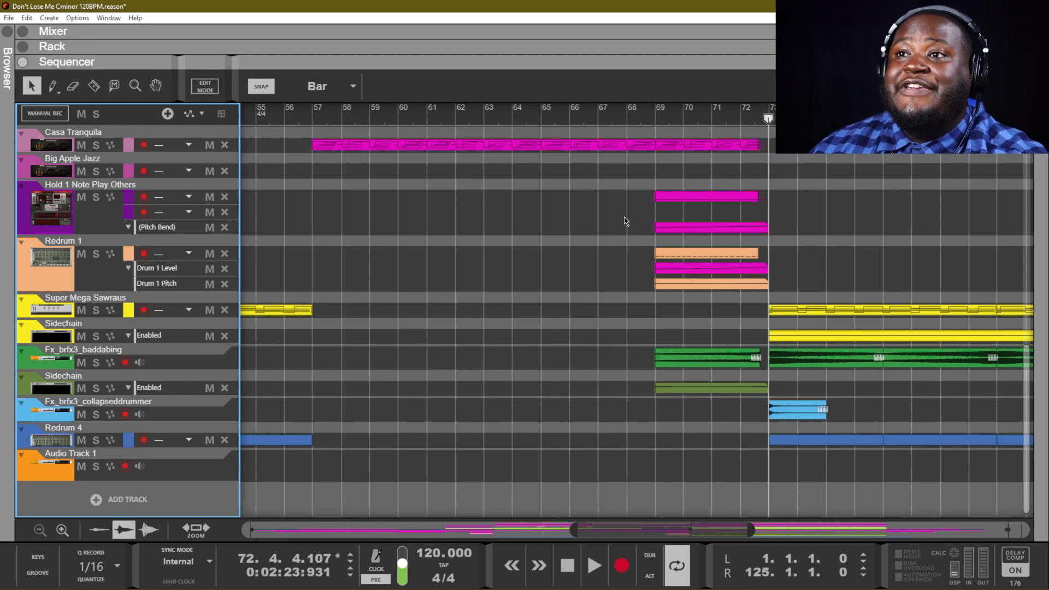
scroll(626, 221, "up", 10)
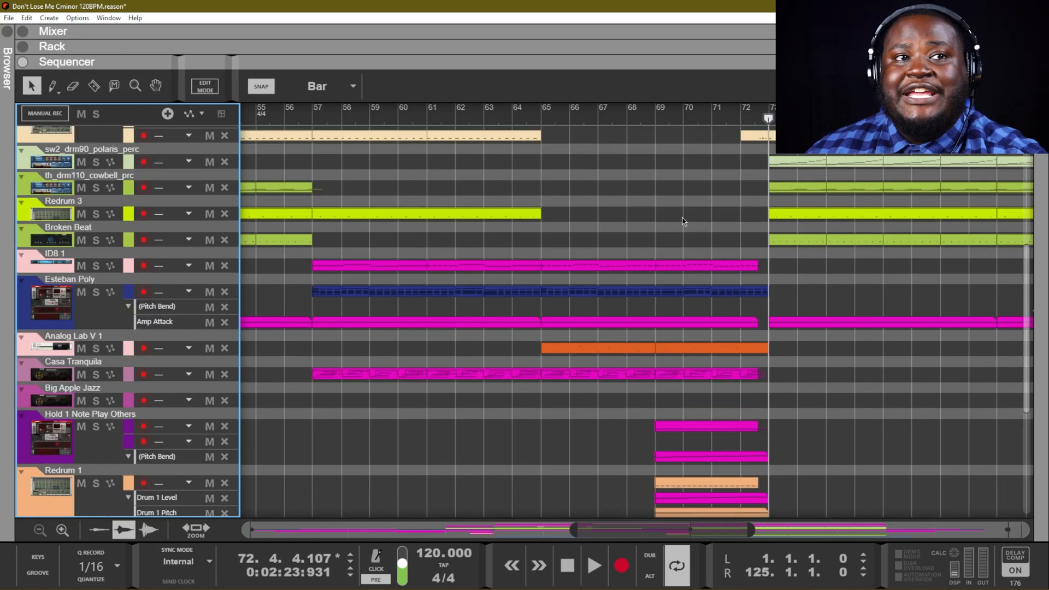
key("F5")
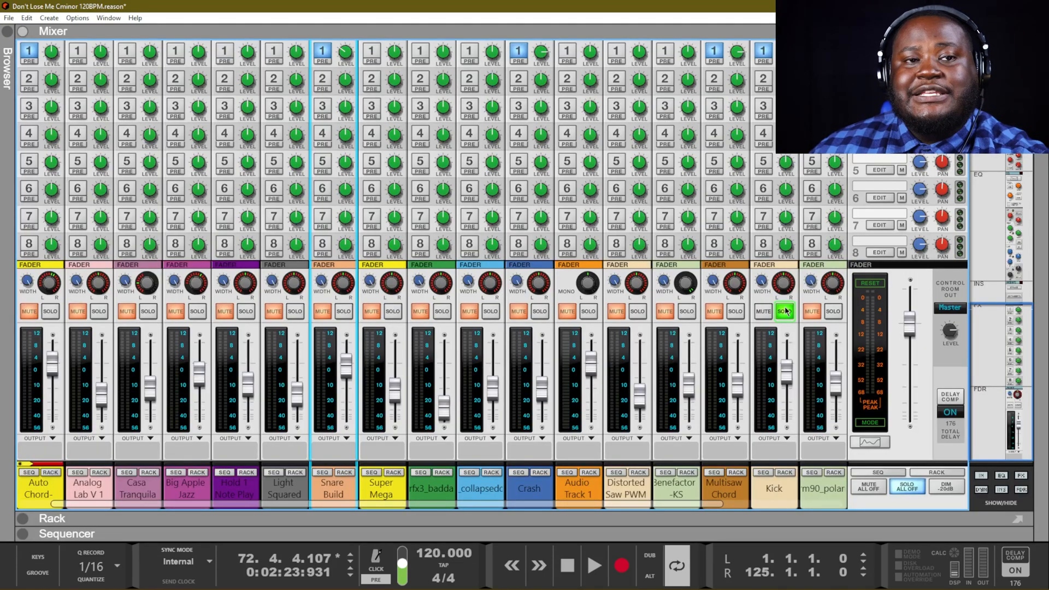
key("F7")
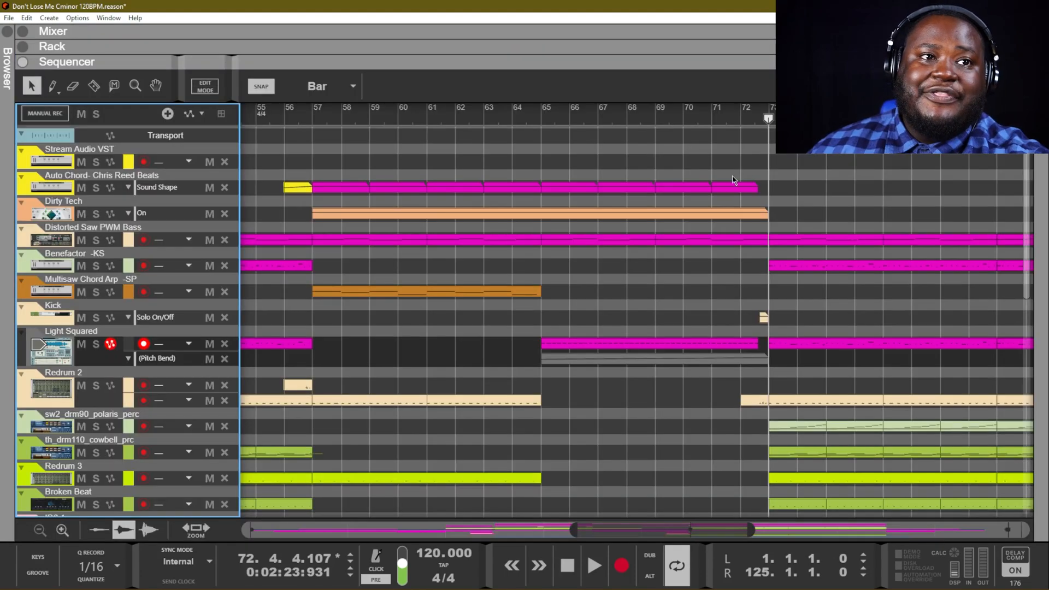
left_click_drag(769, 118, 747, 118)
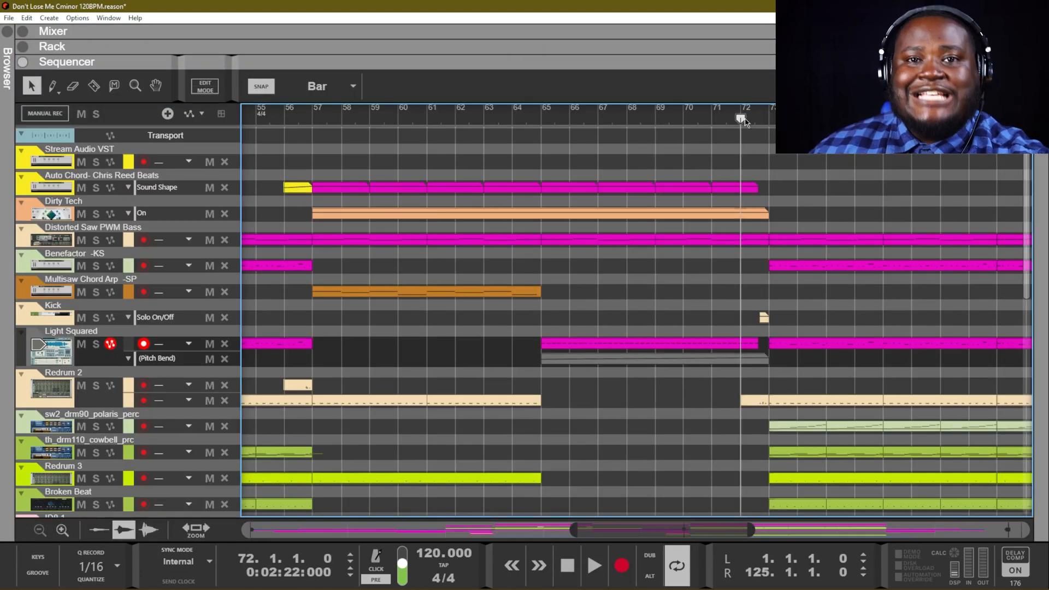
key("space")
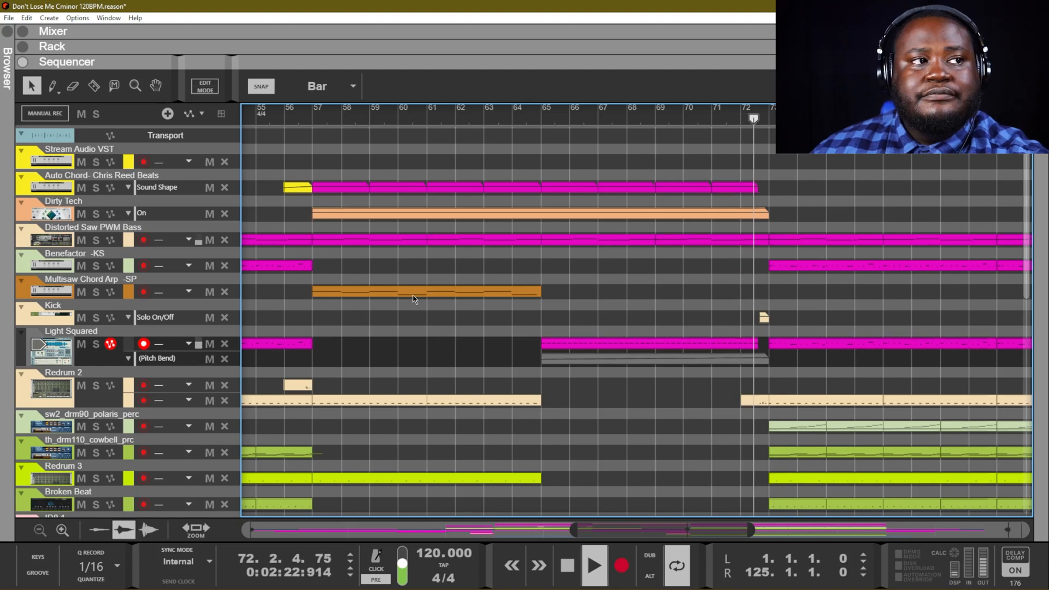
key("space")
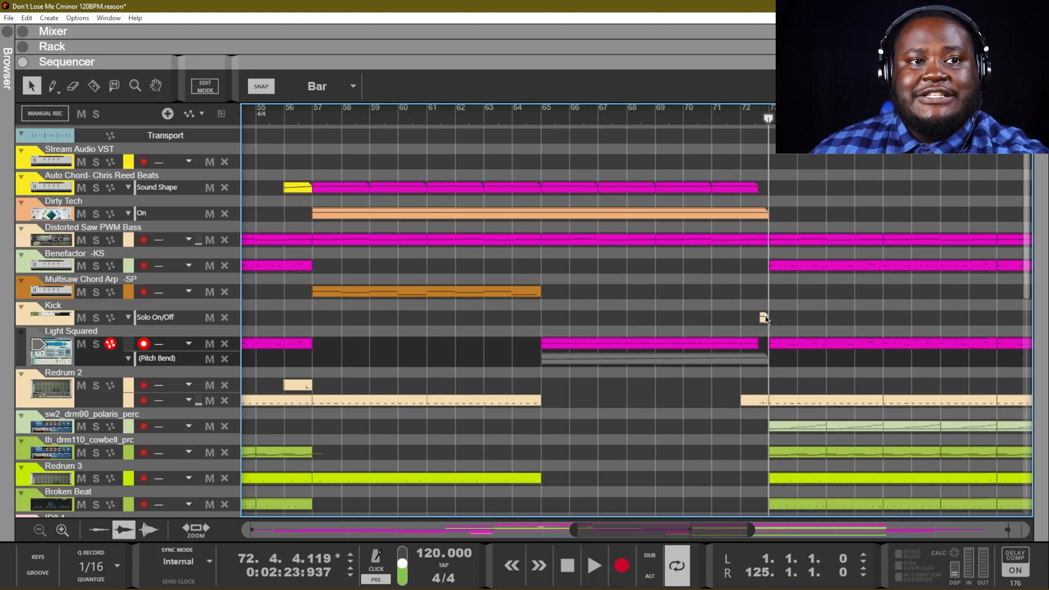
- Select the Kick track's Solo On/Off automation clip at the end of bar 72 and play the drop from bar 72
double_click(764, 317)
double_click(762, 320)
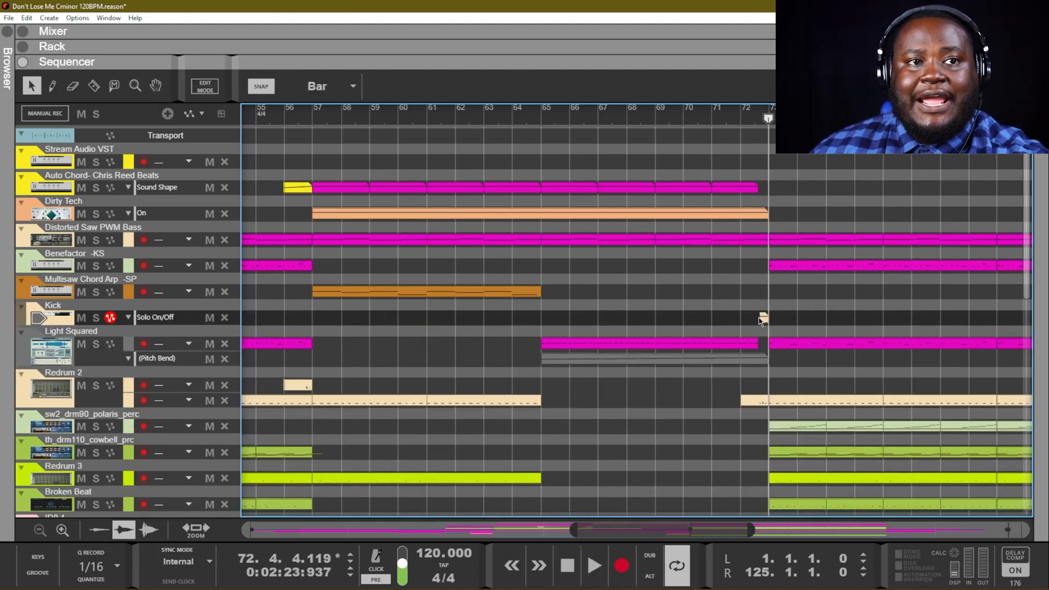
left_click(763, 318)
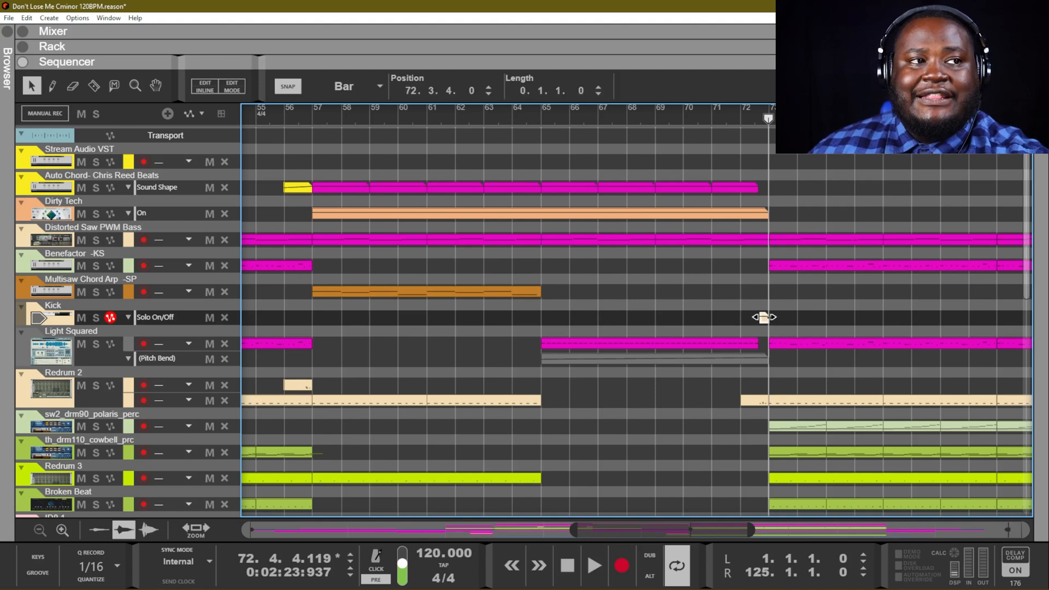
left_click(761, 120)
key("space")
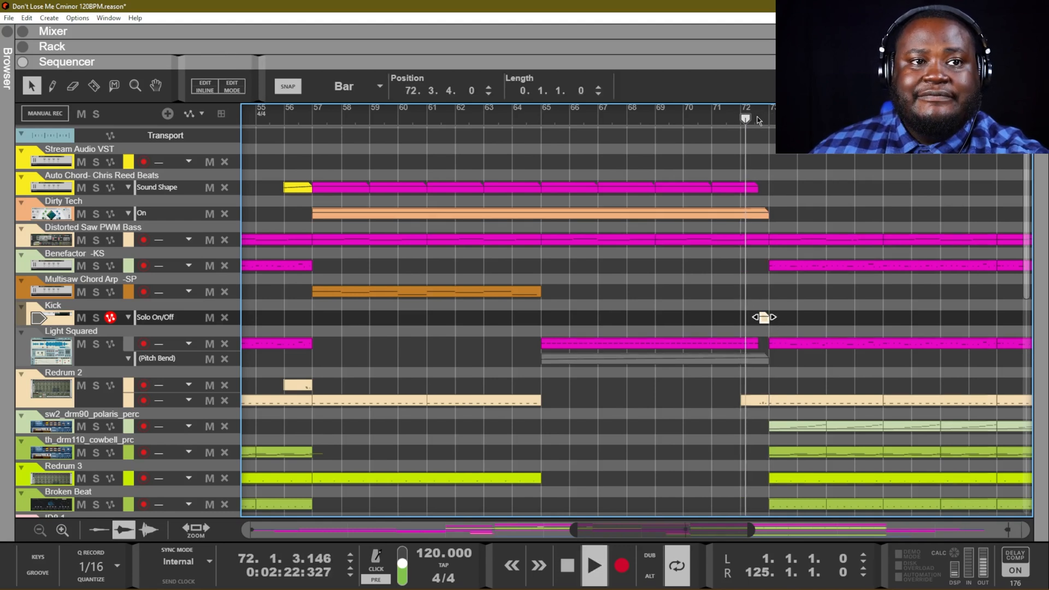
key("space")
- Solo Redrum 2, inspect and play its one-bar fill clip at bar 72 up close, and return to the arrangement
left_click(96, 386)
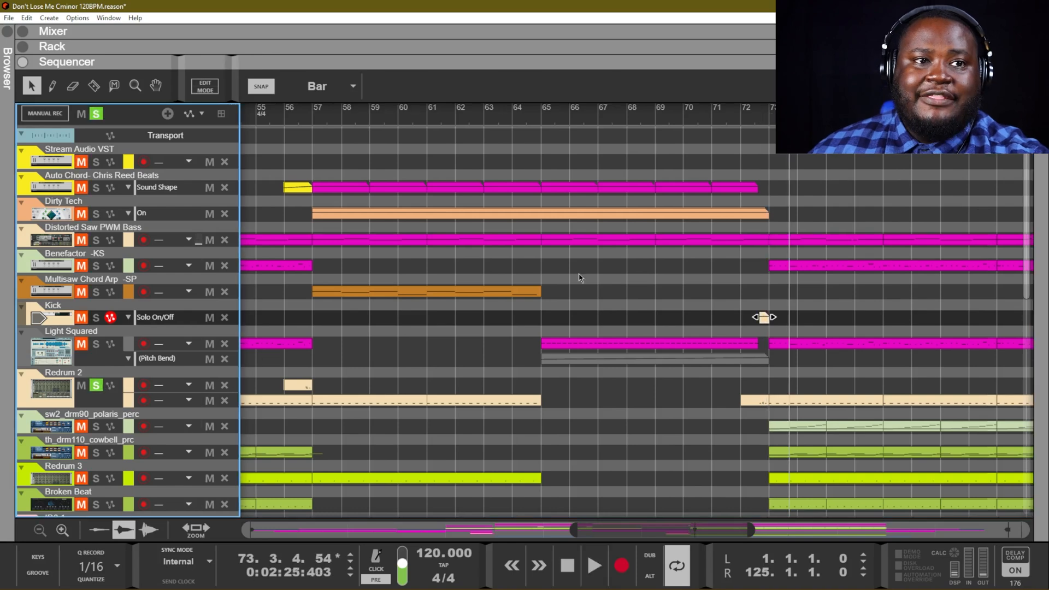
left_click(744, 119)
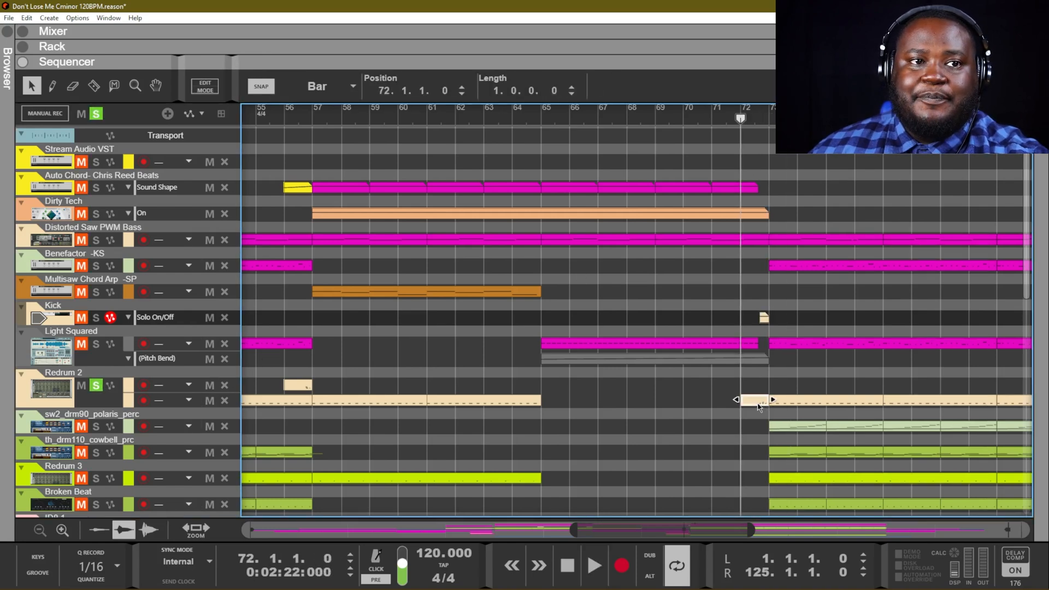
double_click(760, 403)
key("h")
key("h")
key("h")
key("h")
key("h")
key("h")
key("h")
key("h")
key("h")
key("h")
key("h")
key("h")
key("h")
key("h")
key("h")
key("h")
key("h")
key("h")
key("h")
key("h")
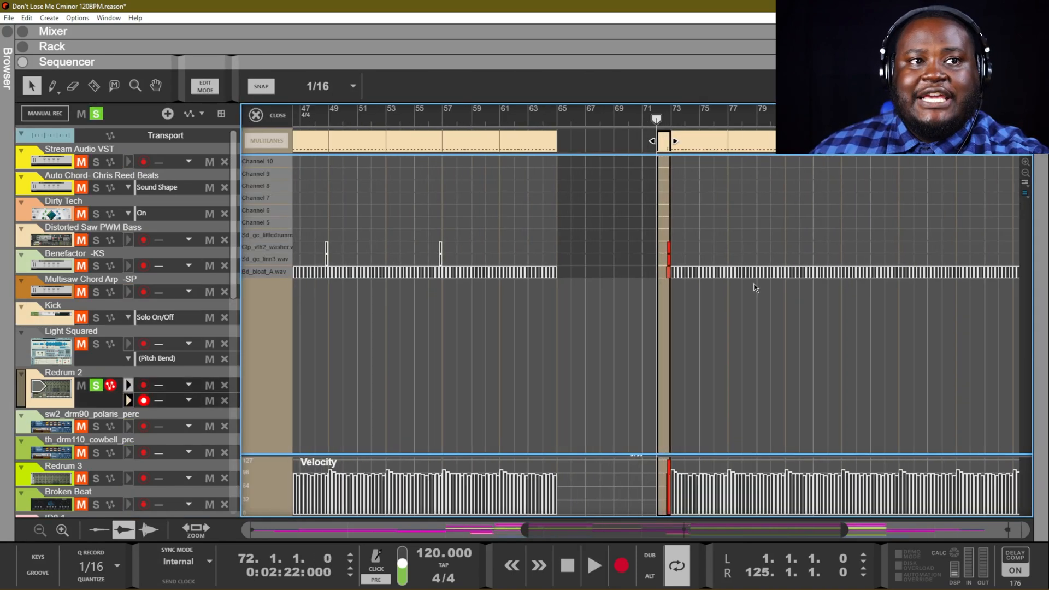
key("h")
key("h")
key("space")
key("space")
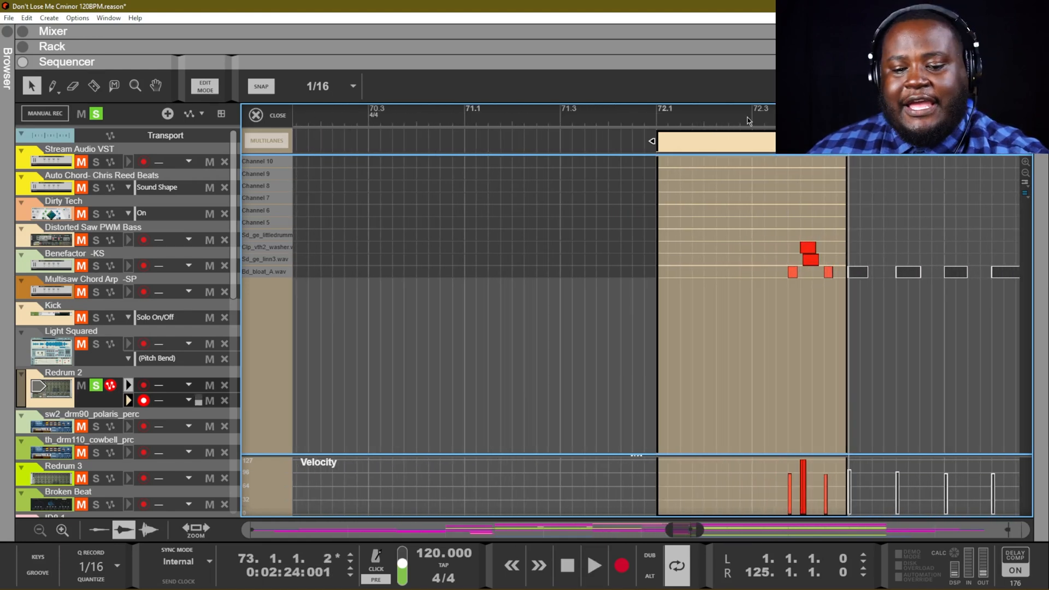
key("ctrl+e")
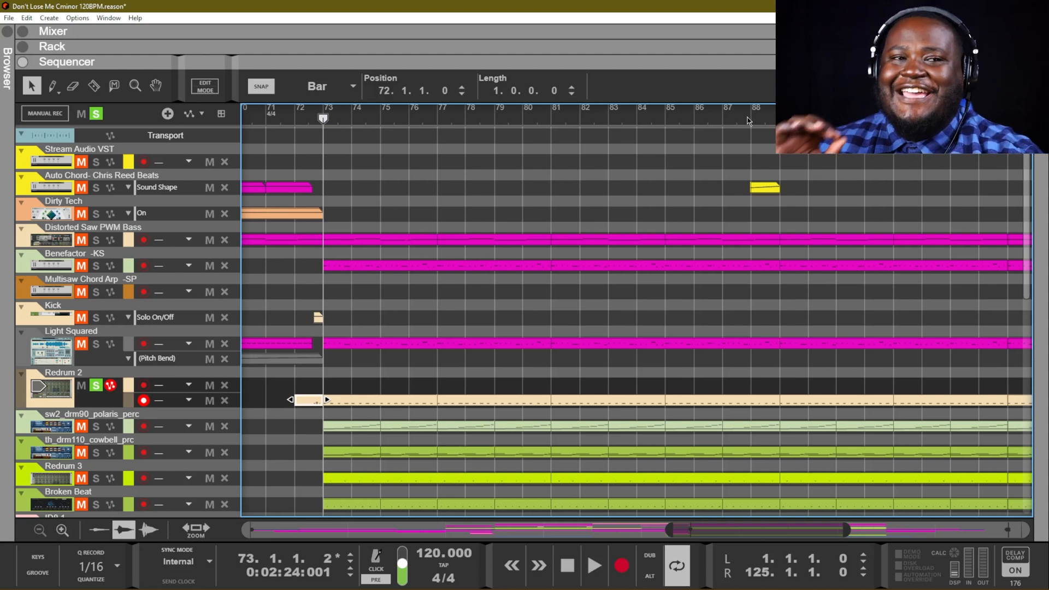
key("g")
key("g")
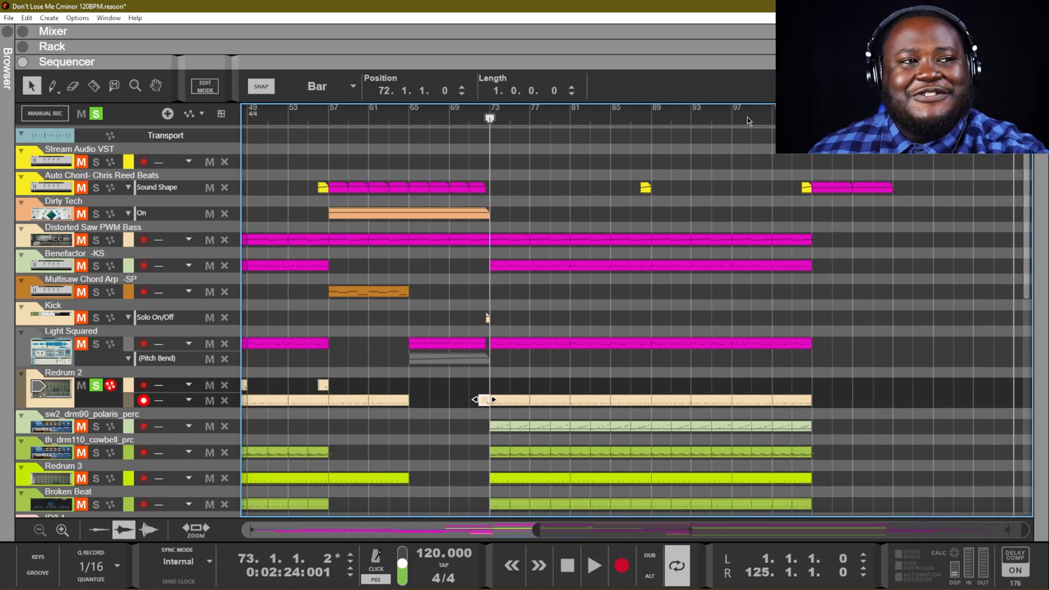
- Add Fx_brfx3_baddabing.wav from Drum Supply's 9. Noises & FX folder to the Fx_brfx3_baddabing track at bar 53
left_click(451, 285)
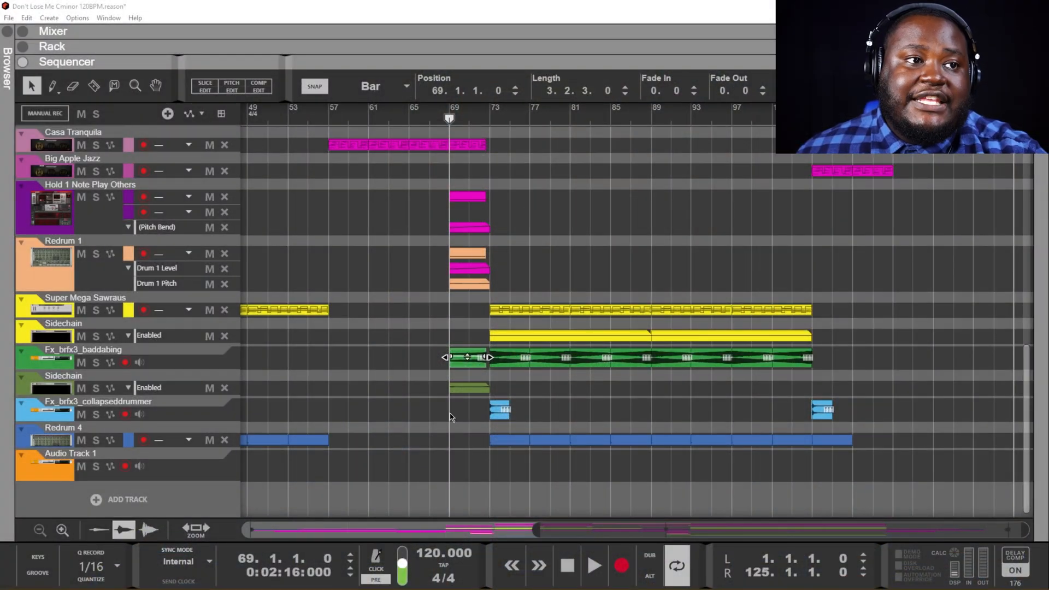
left_click(456, 410)
left_click(478, 360)
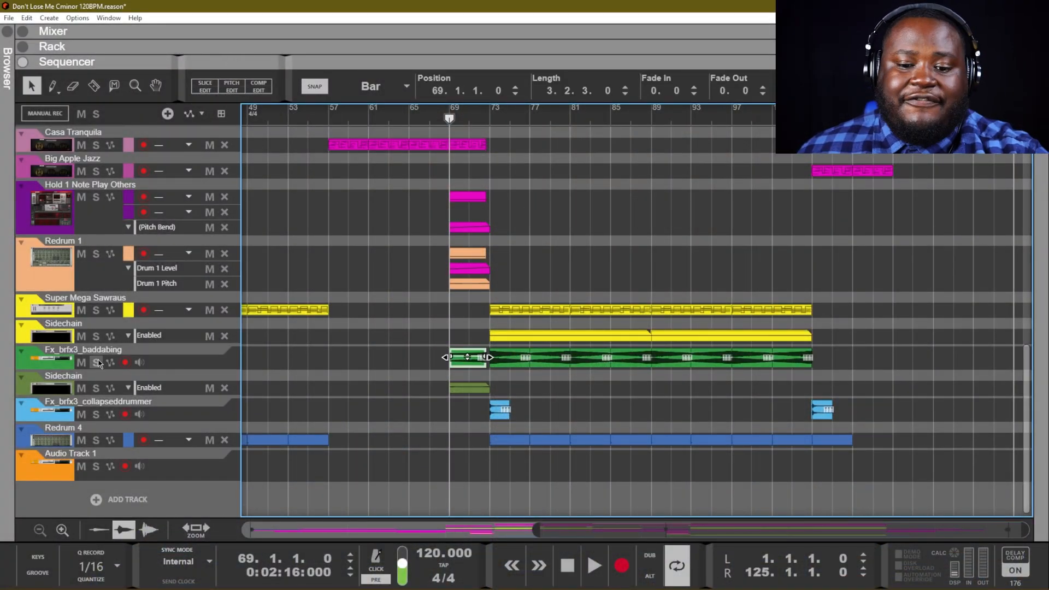
key("F3")
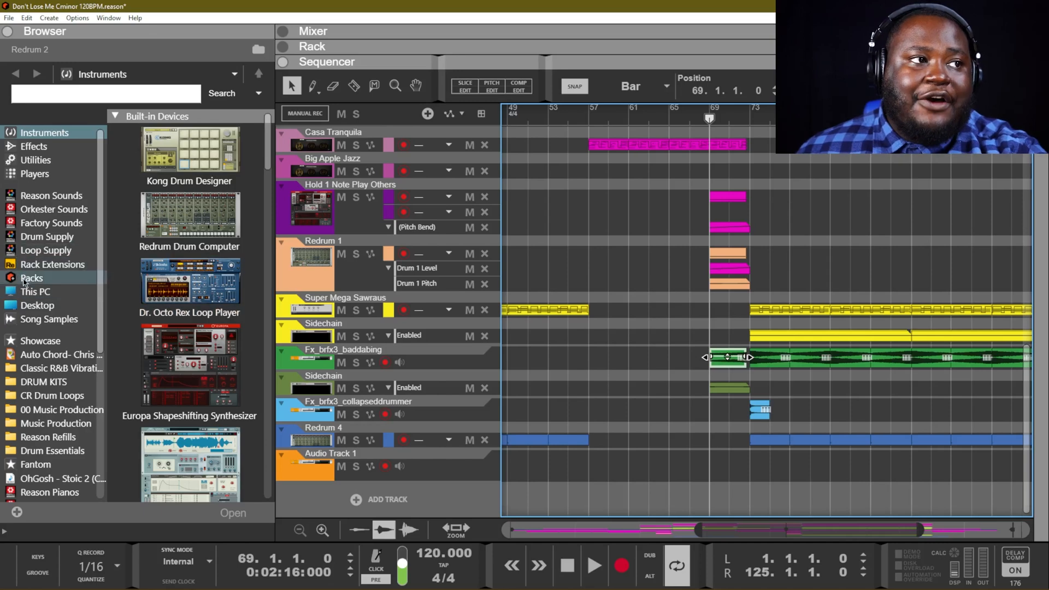
left_click(47, 237)
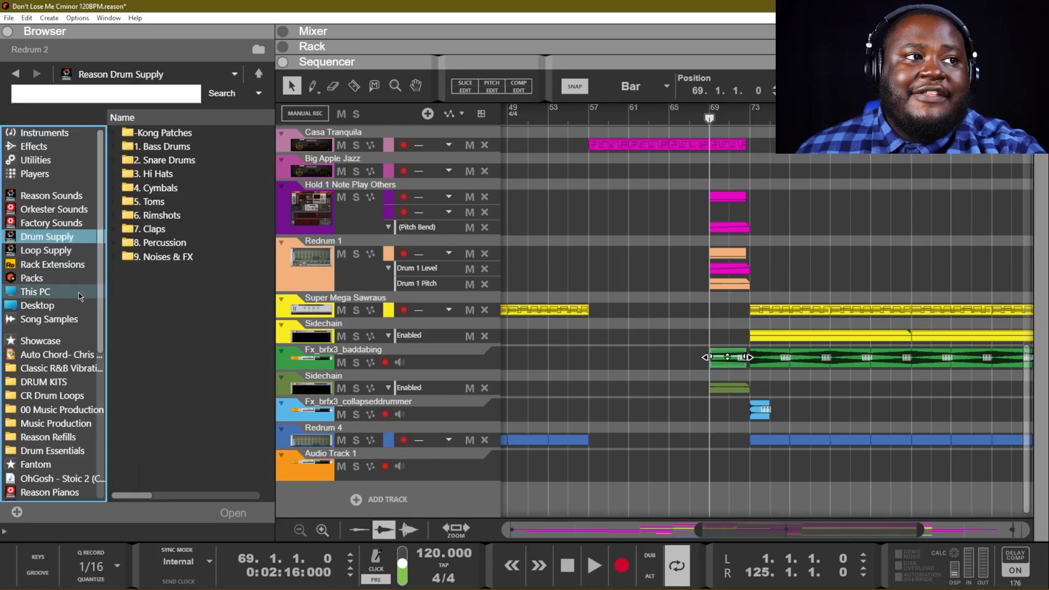
double_click(167, 258)
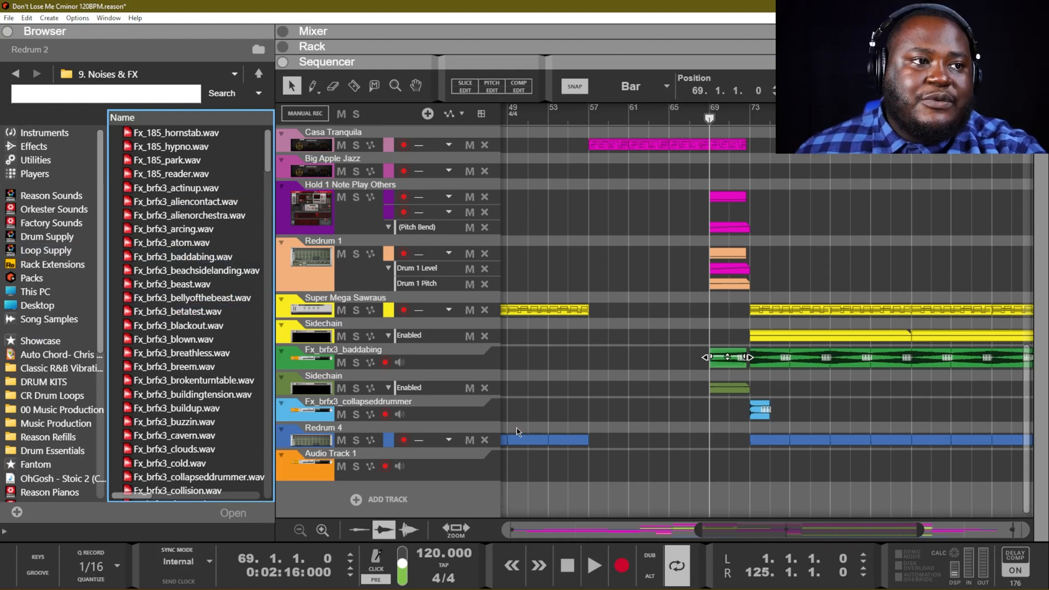
left_click_drag(180, 257, 594, 360)
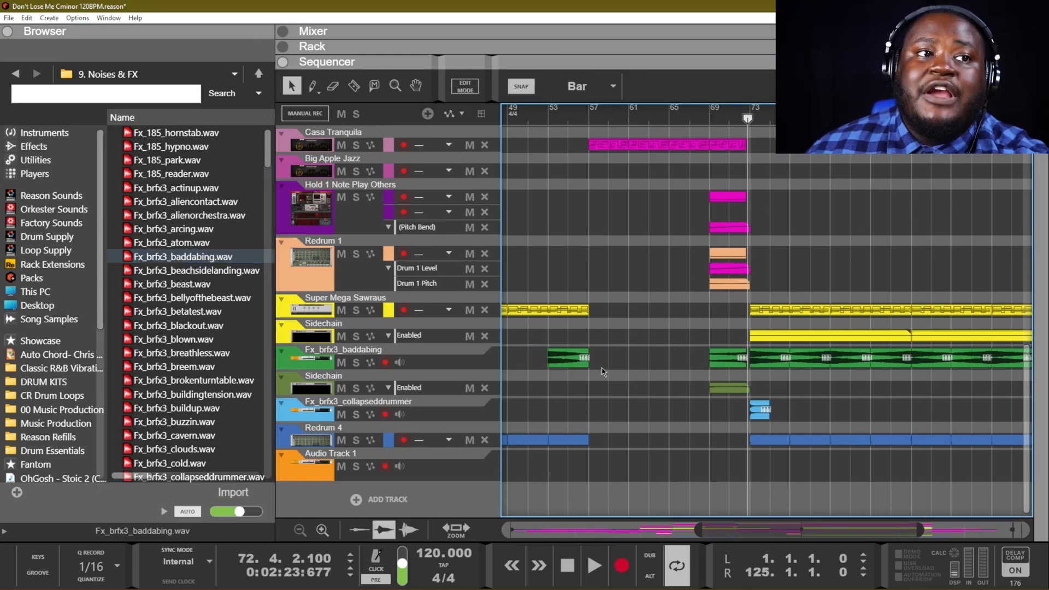
- Solo the Fx_brfx3_baddabing track and set the left locator and playback position to bar 53
left_click(568, 358)
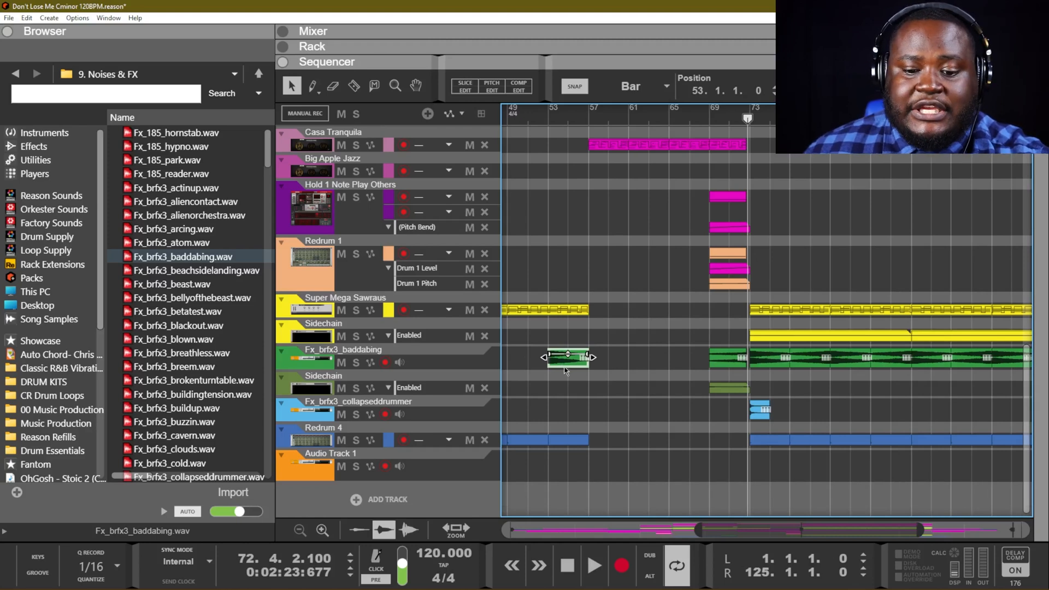
left_click(356, 362)
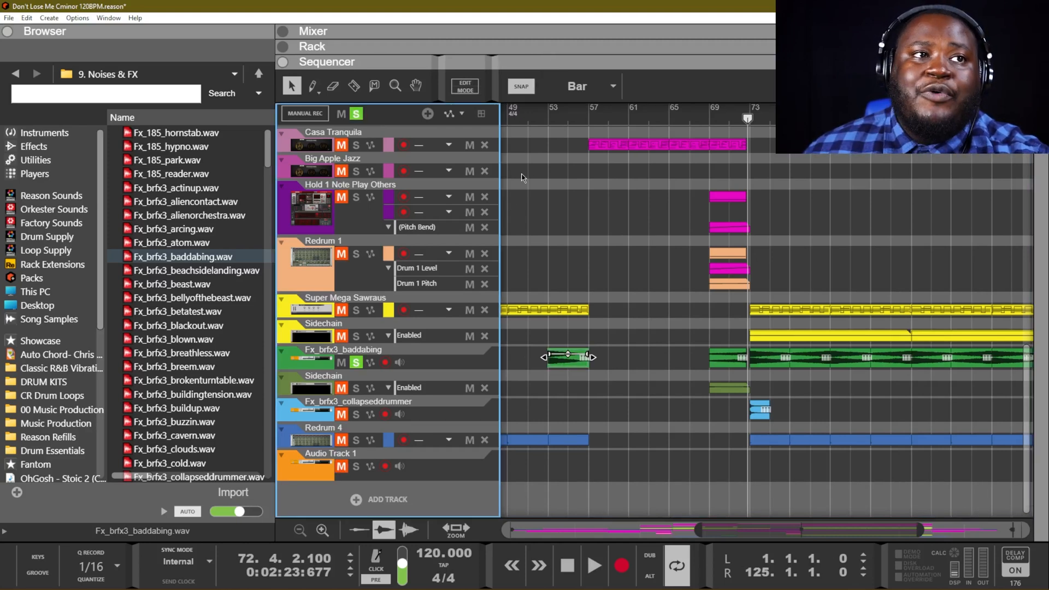
left_click(551, 121, "ctrl")
left_click(551, 120)
- Duplicate the bar 53 effect clip to bar 57 and reverse the copy
left_click_drag(567, 365, 607, 365)
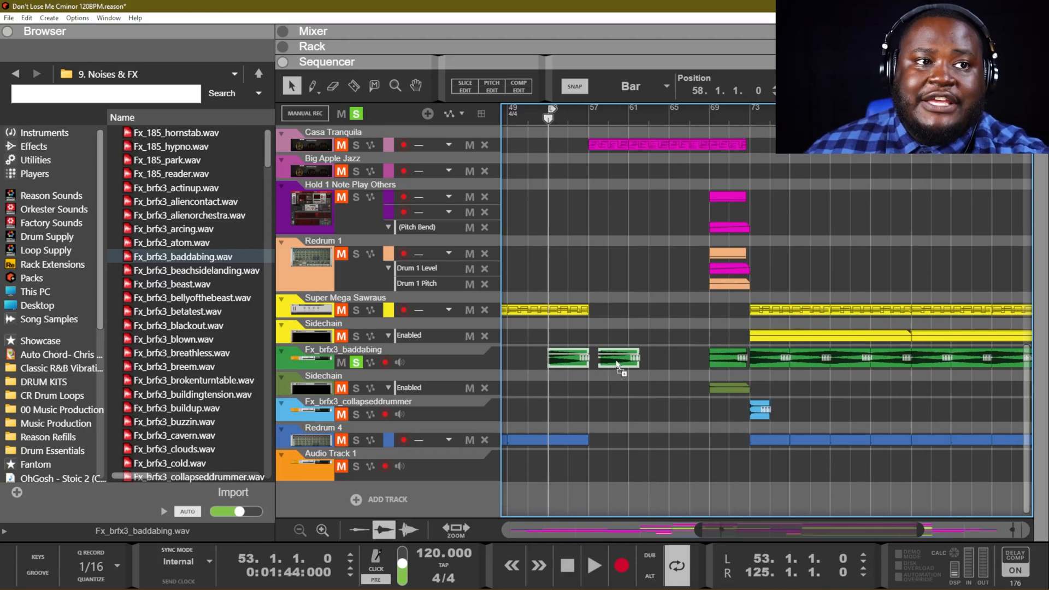
right_click(601, 365)
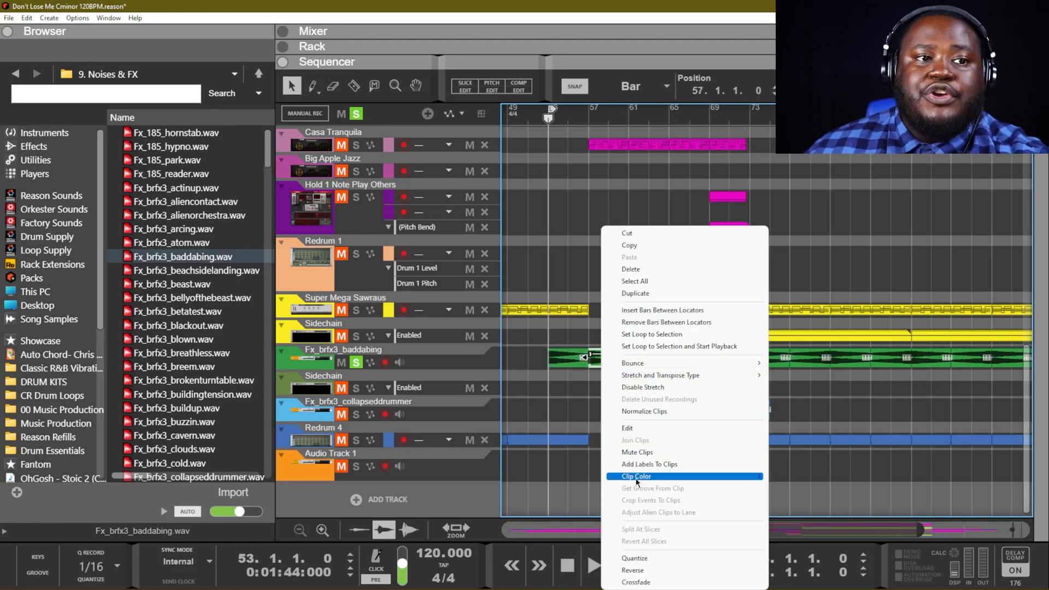
left_click(656, 568)
- Arrange the reversed clip at bar 53 directly before the original at bar 57, and play the pair
left_click_drag(605, 365, 523, 365)
left_click_drag(576, 395, 526, 350)
left_click_drag(528, 363, 569, 362)
key("space")
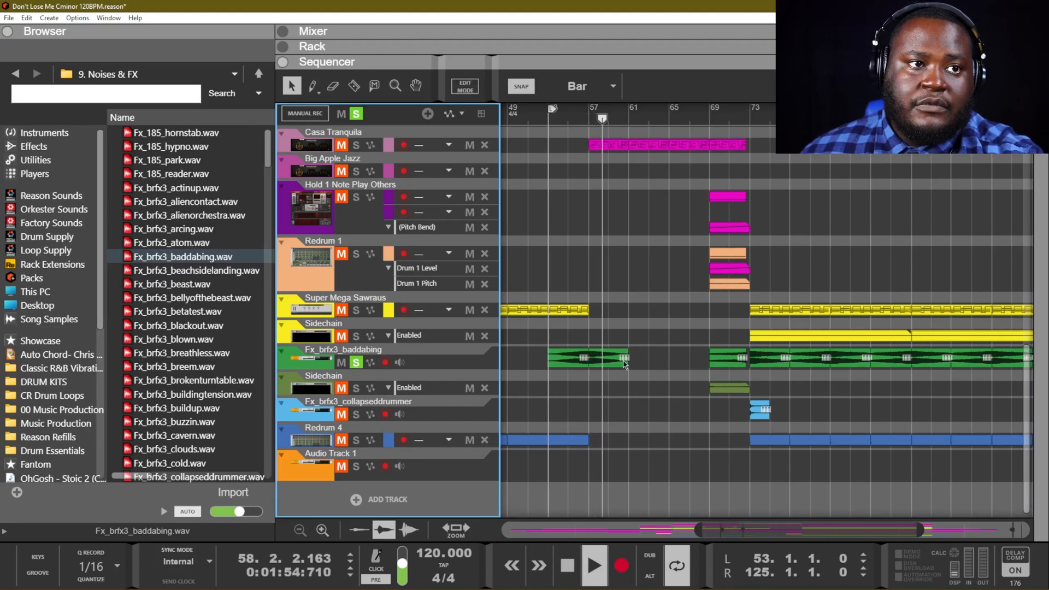
key("space")
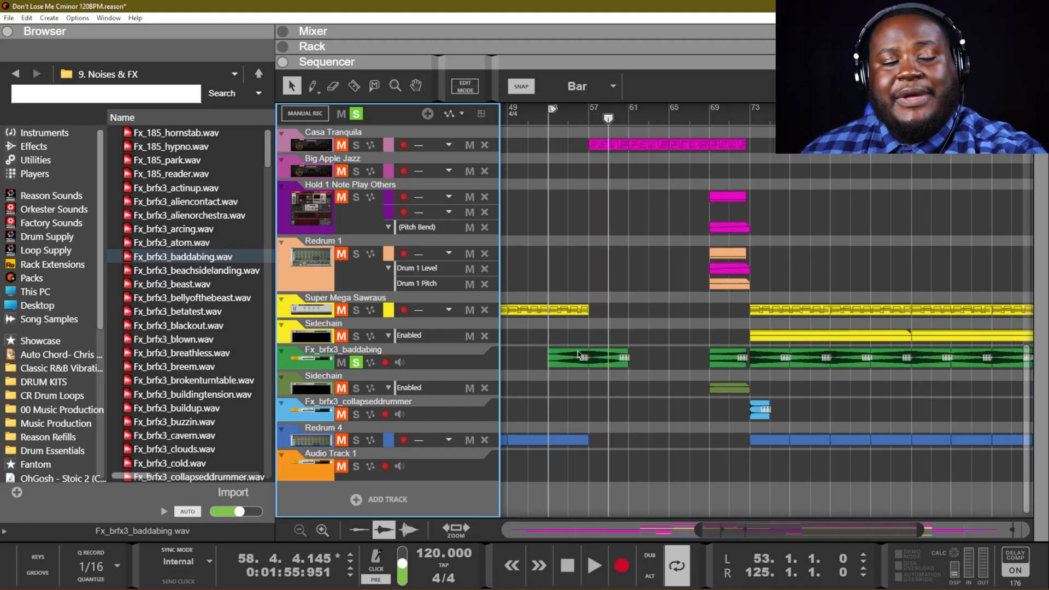
- Examine the Synchronous Sidechain effect and its list of sidechain patches on the Fx_brfx3_baddabing track in the rack
left_click(434, 369)
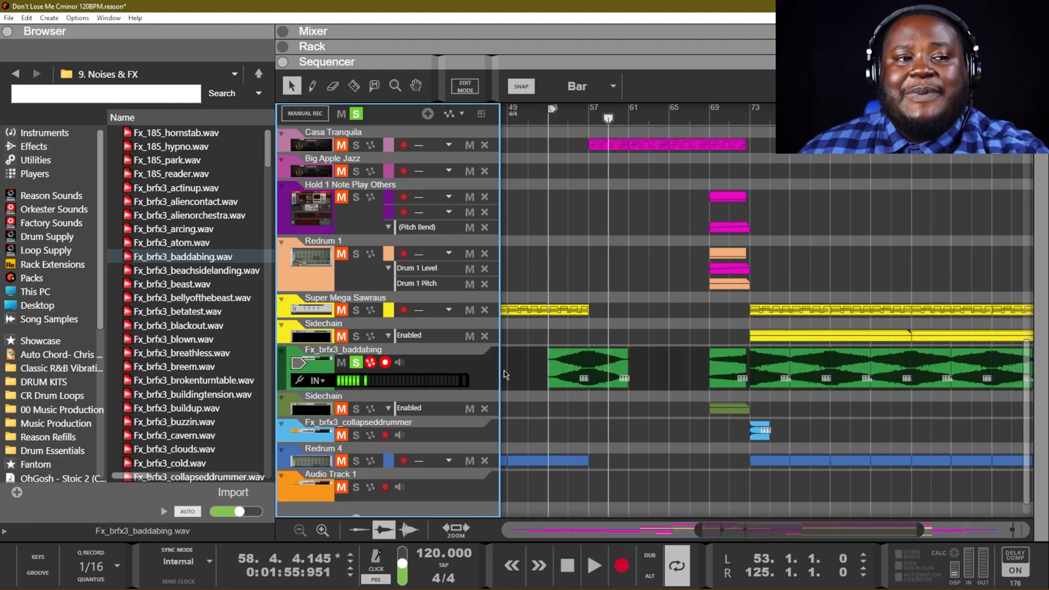
key("F6")
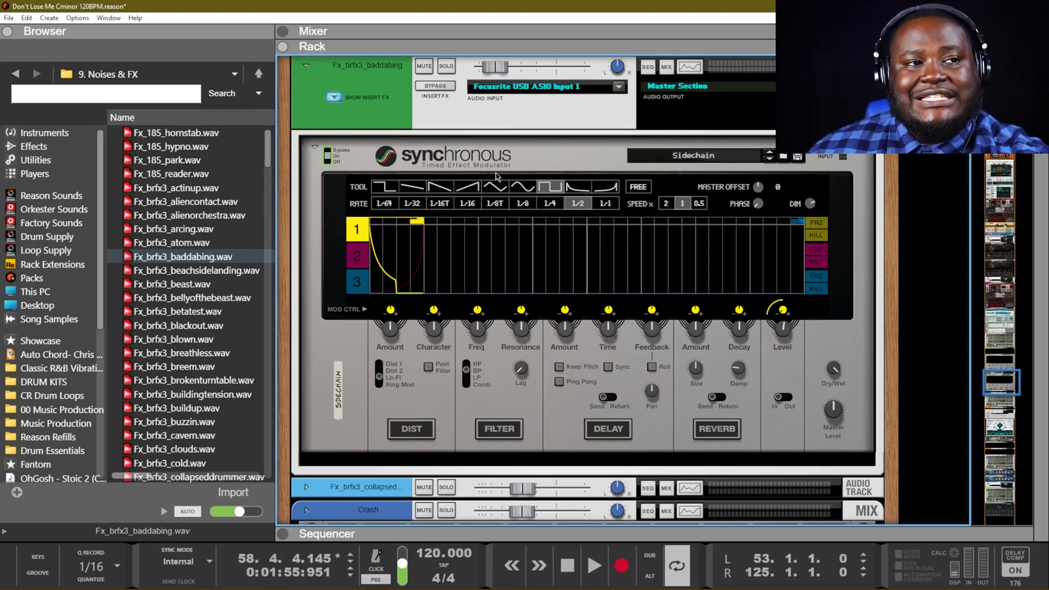
left_click(764, 157)
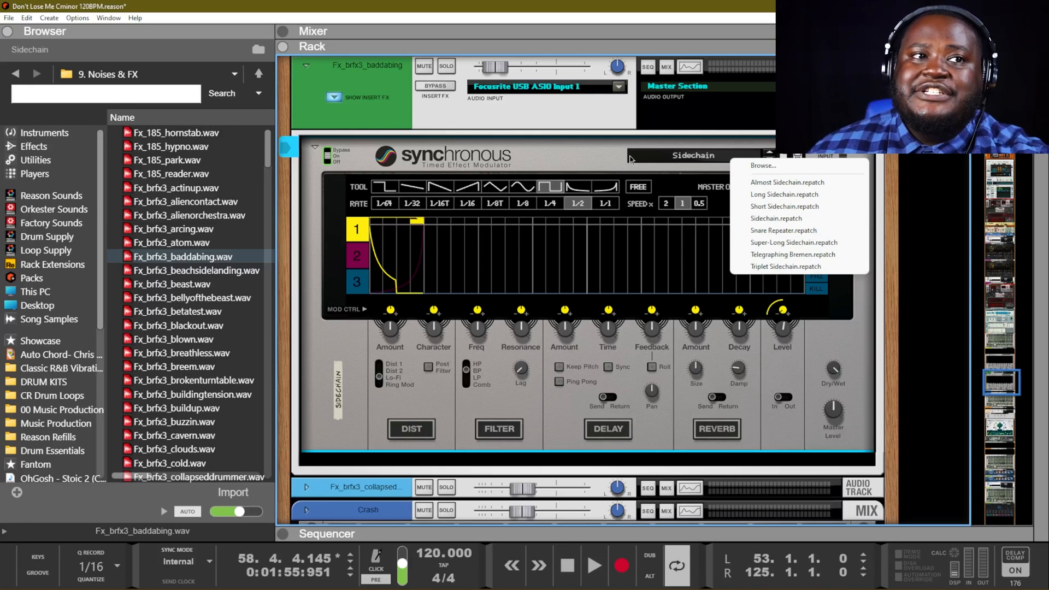
left_click(578, 159)
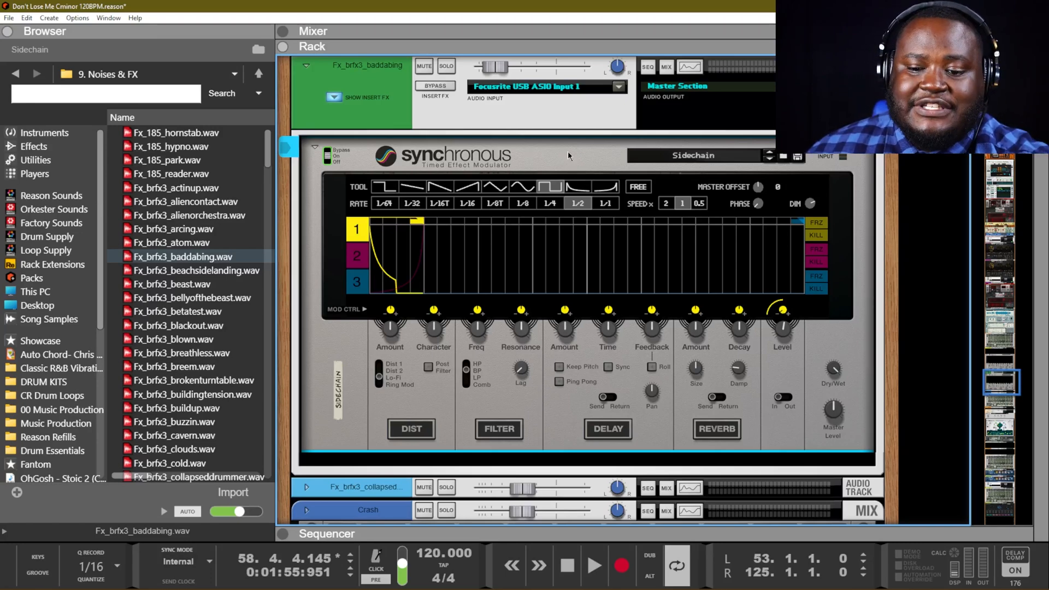
key("F7")
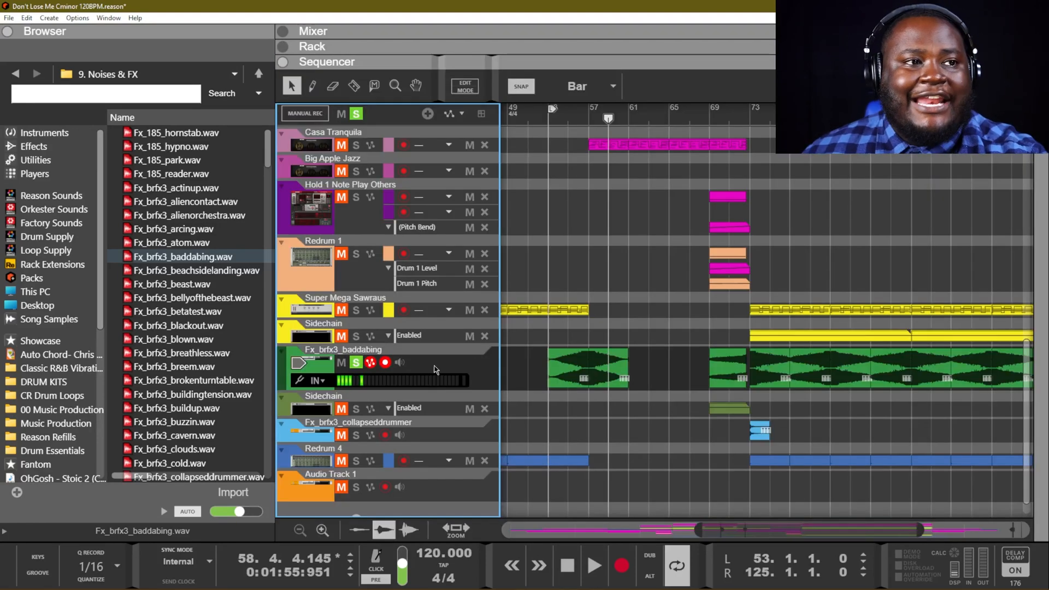
- Play the soloed Fx_brfx3_baddabing swell again from bar 53
left_click(547, 117)
key("space")
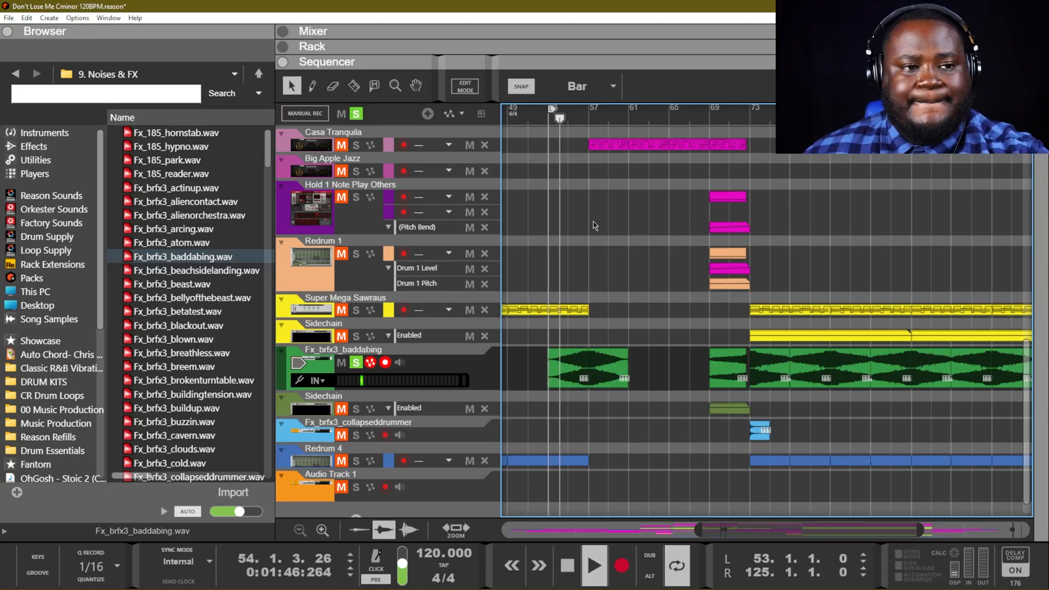
key("space")
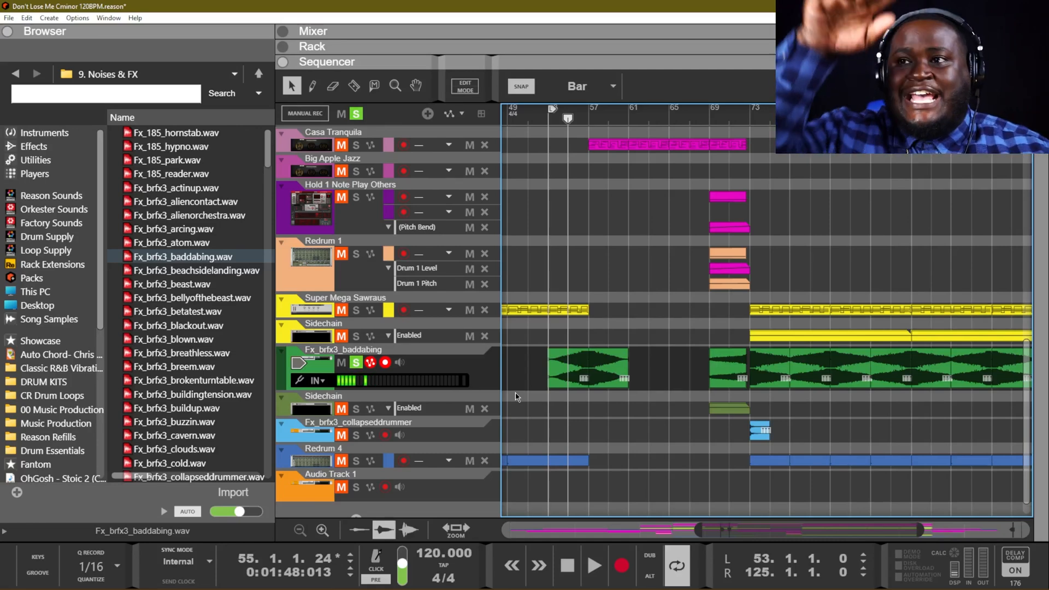
- Delete the two demo clips at bars 53 and 57 on the Fx_brfx3_baddabing track and clear all solos
scroll(525, 399, "up", 15)
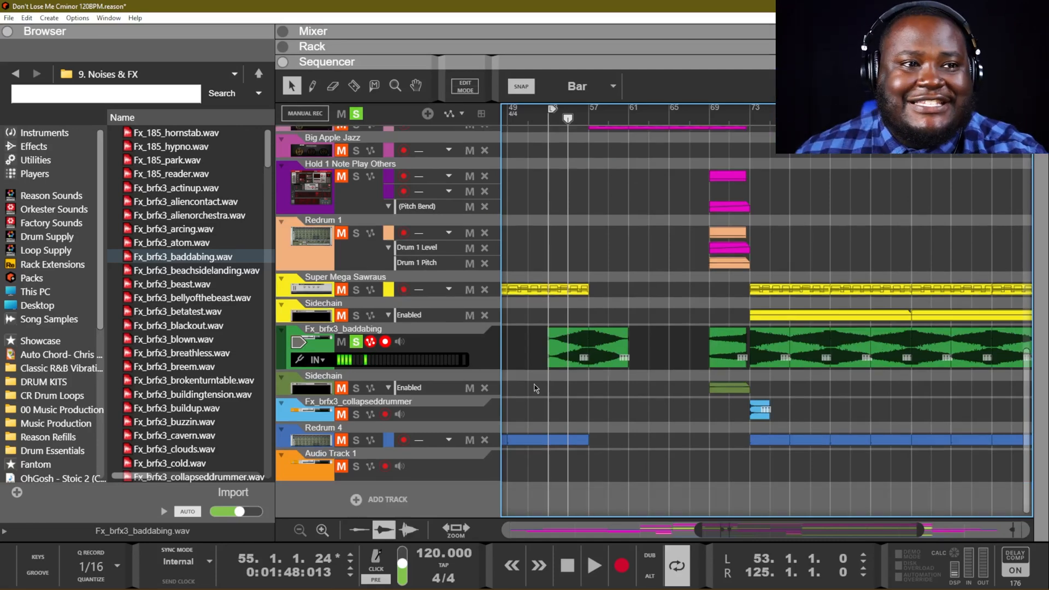
scroll(545, 391, "down", 5)
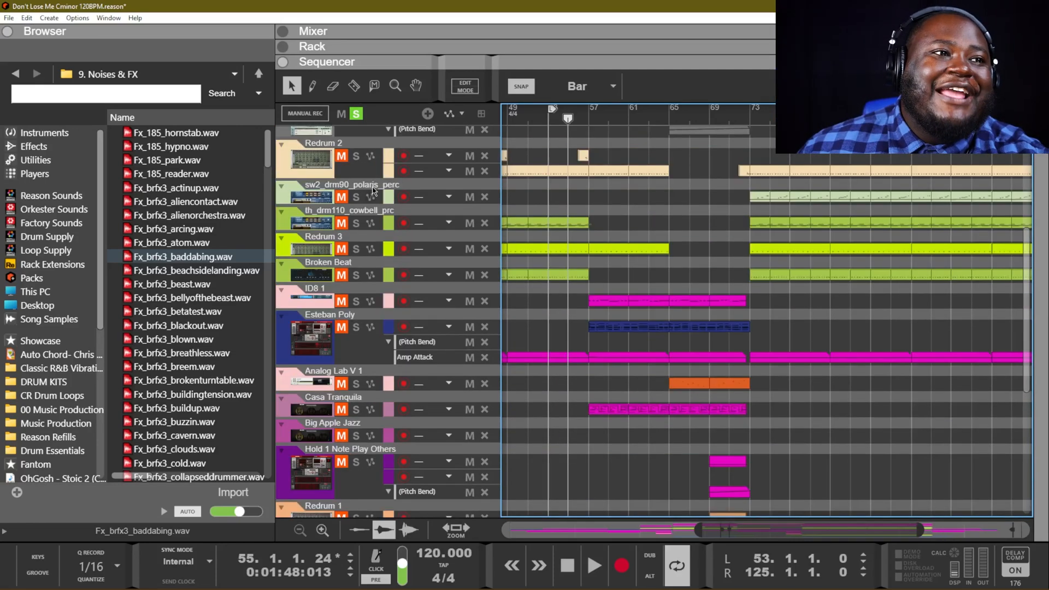
scroll(542, 416, "down", 3)
left_click_drag(640, 352, 508, 345)
key("Delete")
left_click(356, 114)
scroll(702, 352, "up", 8)
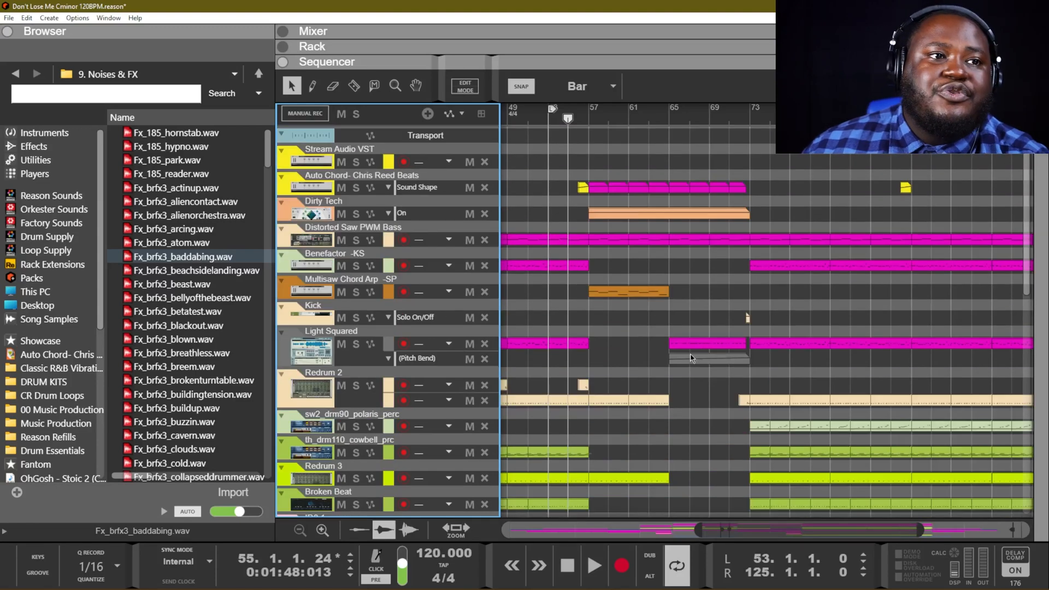
- Solo the Redrum 1 track and move the playhead to the start of its clip at bar 69
scroll(692, 359, "right", 5)
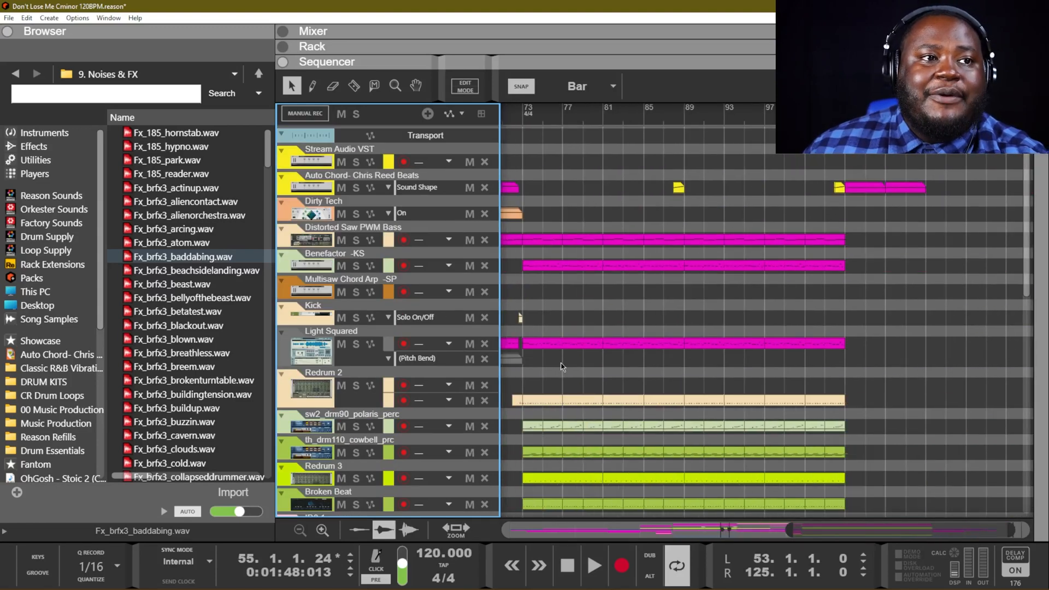
left_click_drag(864, 529, 746, 529)
scroll(786, 458, "down", 5)
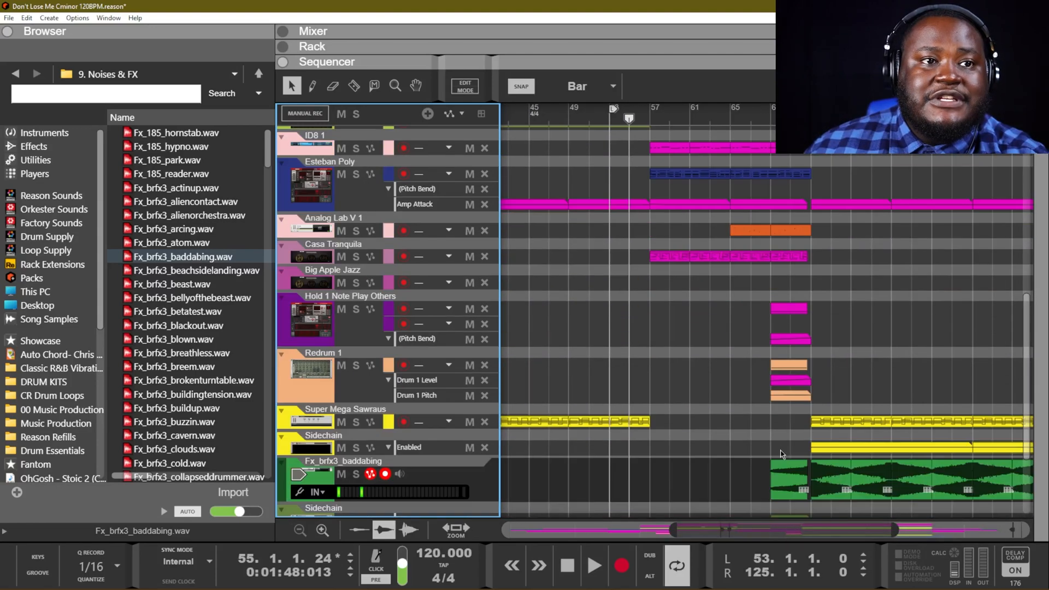
left_click(357, 365)
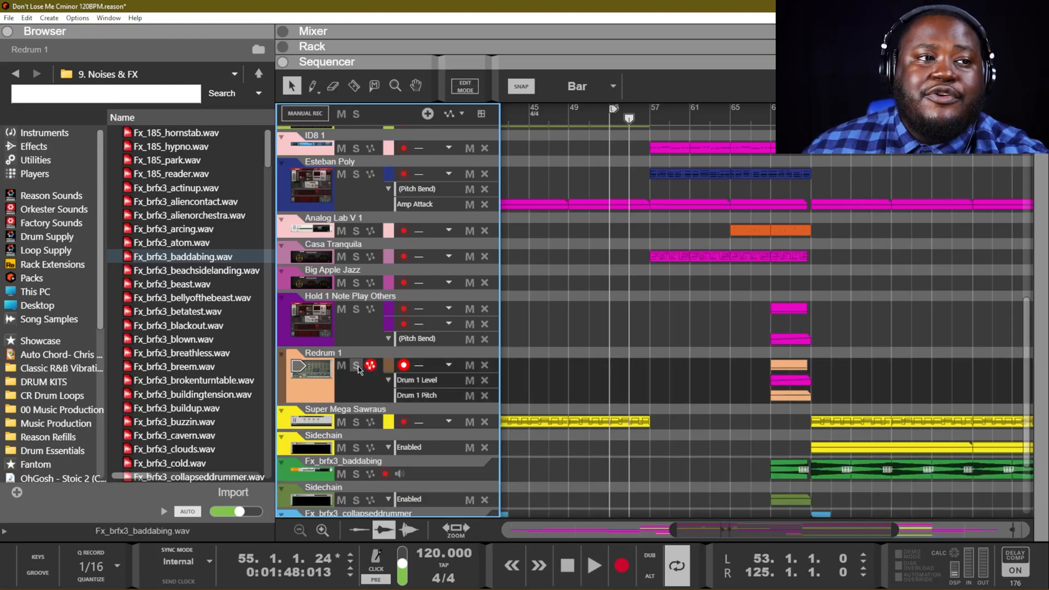
left_click_drag(628, 118, 771, 120)
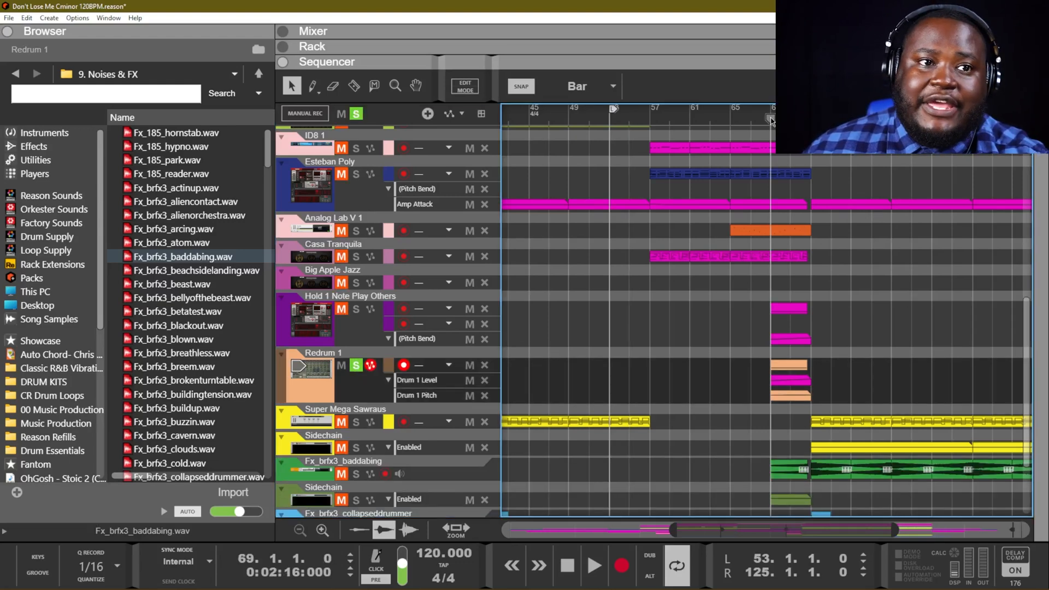
- Examine the repeated drum notes in the Redrum 1 clip at bar 69 and play the soloed build
double_click(789, 364)
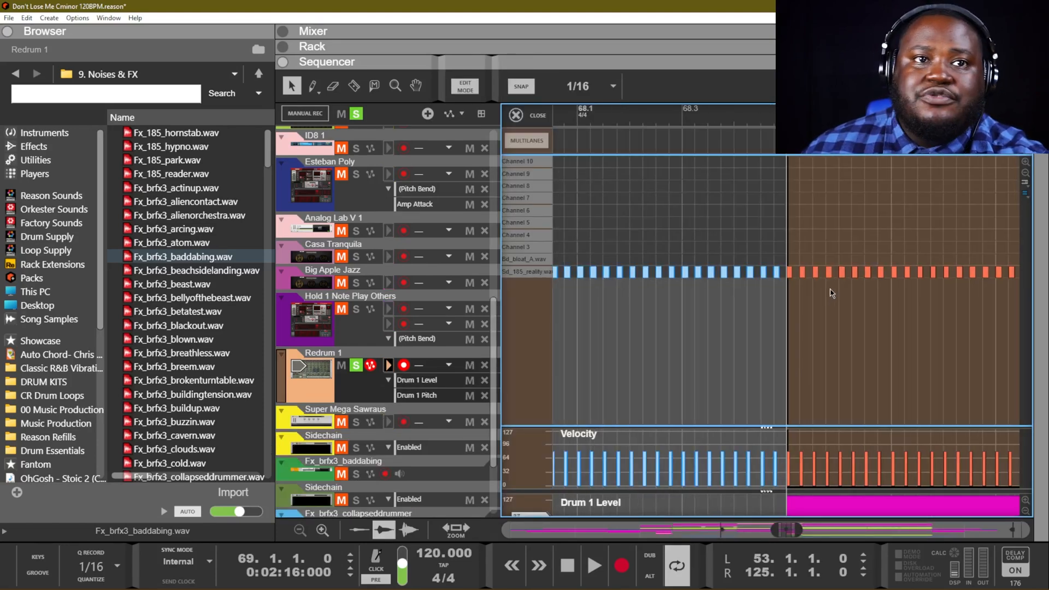
scroll(830, 285, "down", 5)
left_click_drag(863, 211, 1038, 224)
scroll(772, 227, "up", 5)
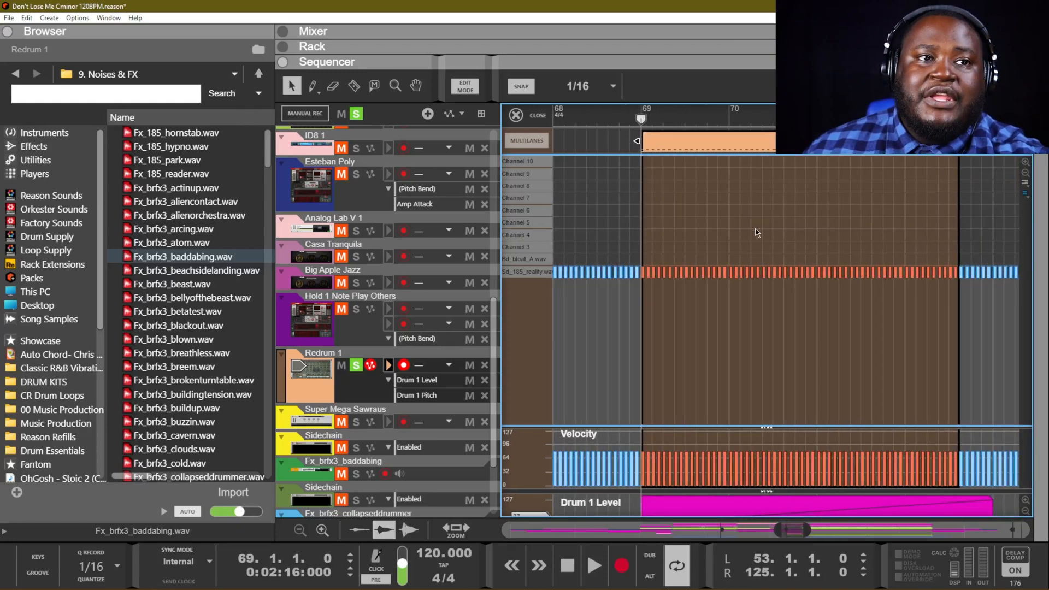
scroll(704, 239, "up", 2)
scroll(704, 238, "down", 1)
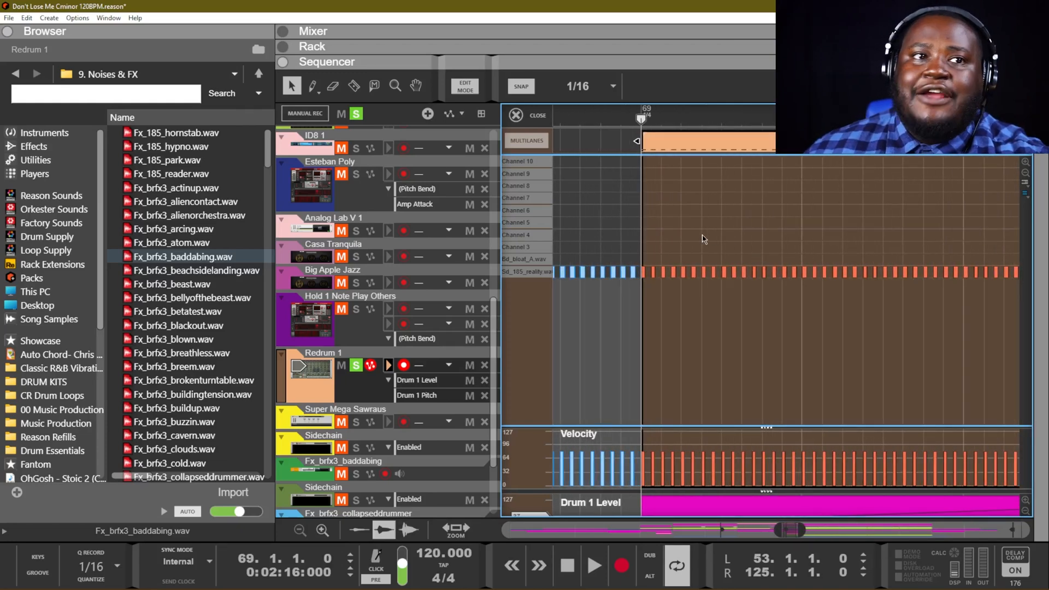
key("shift+Tab")
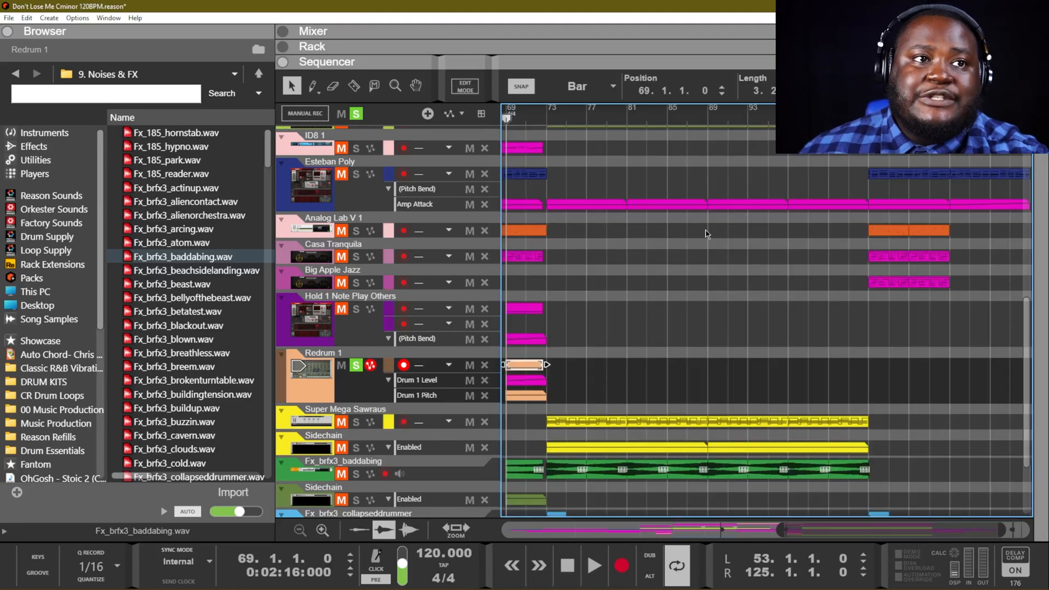
left_click(522, 381)
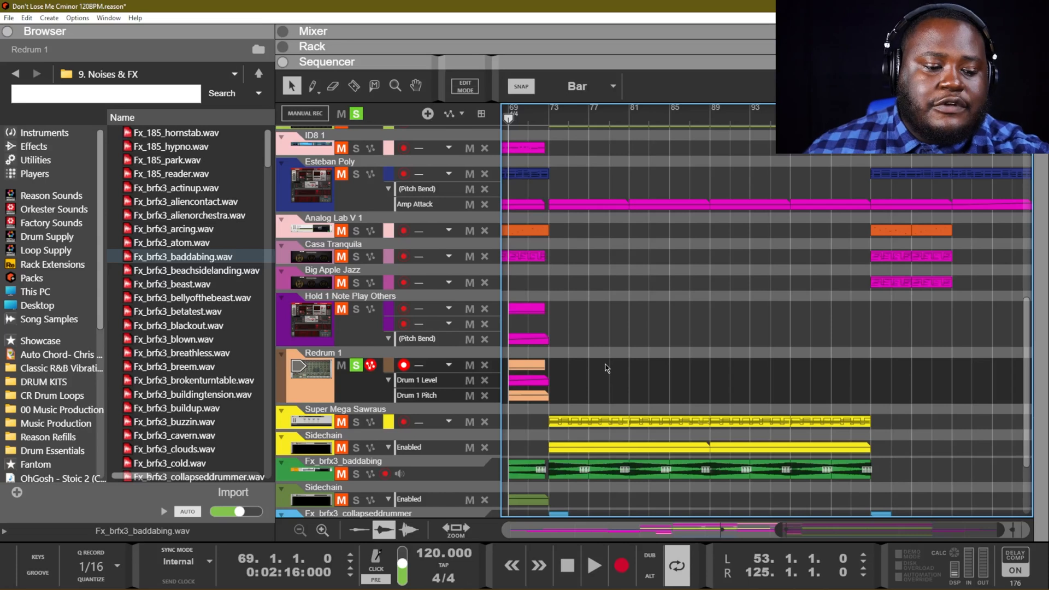
key("space")
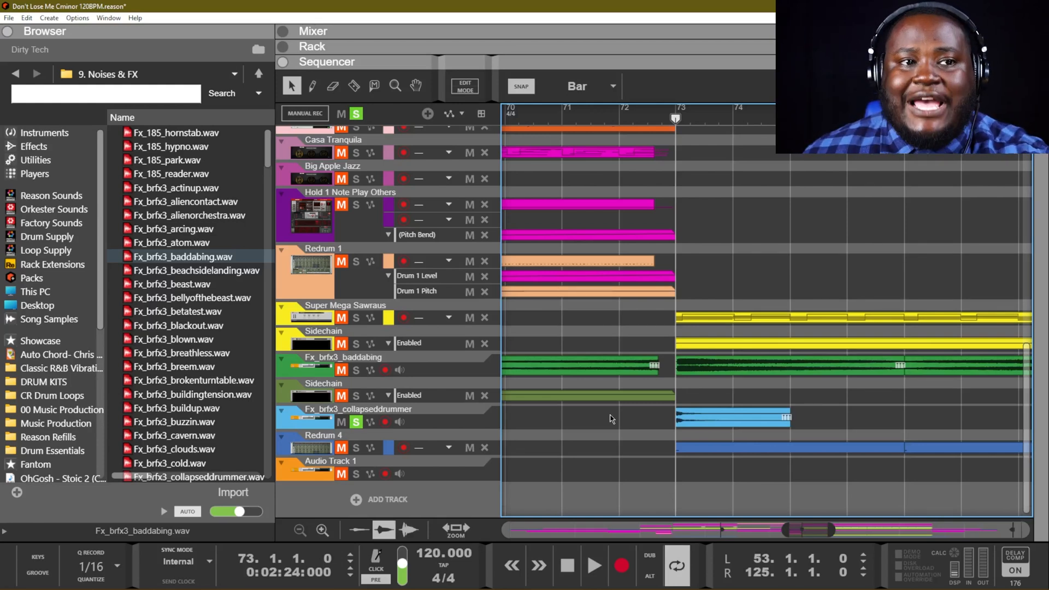
- Play the bar 73 impacts on Fx_brfx3_collapseddrummer and Redrum 4, soloing one track at a time
key("space")
key("space")
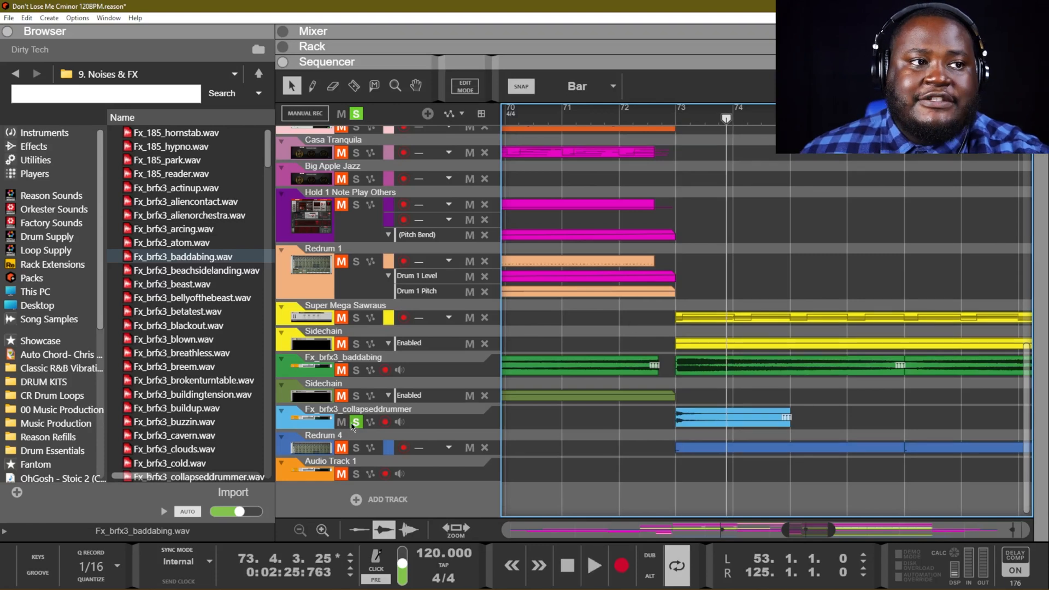
left_click(356, 422)
left_click(357, 448)
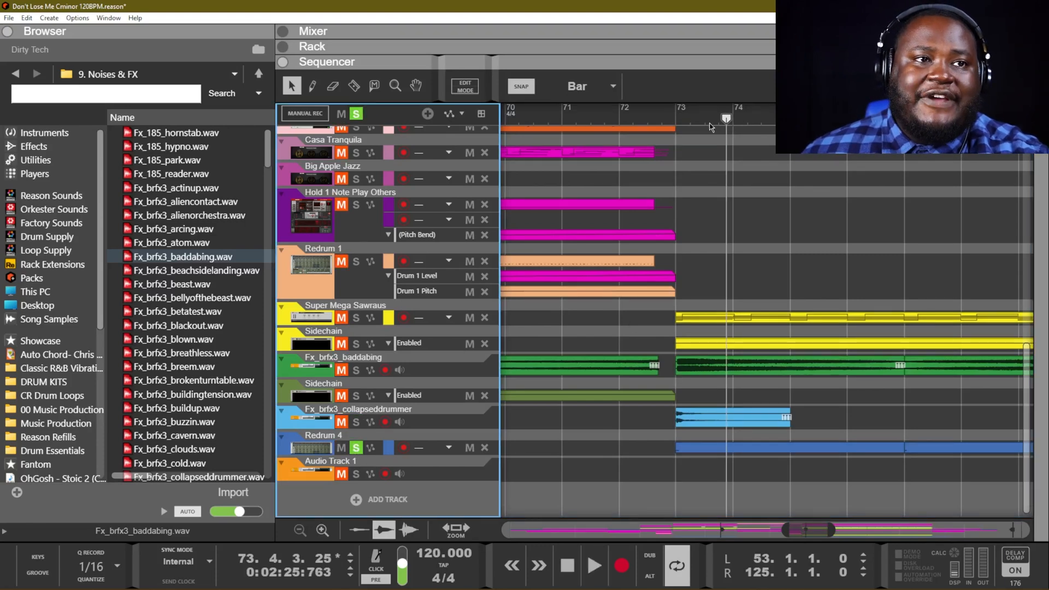
left_click(687, 112)
key("space")
key("space")
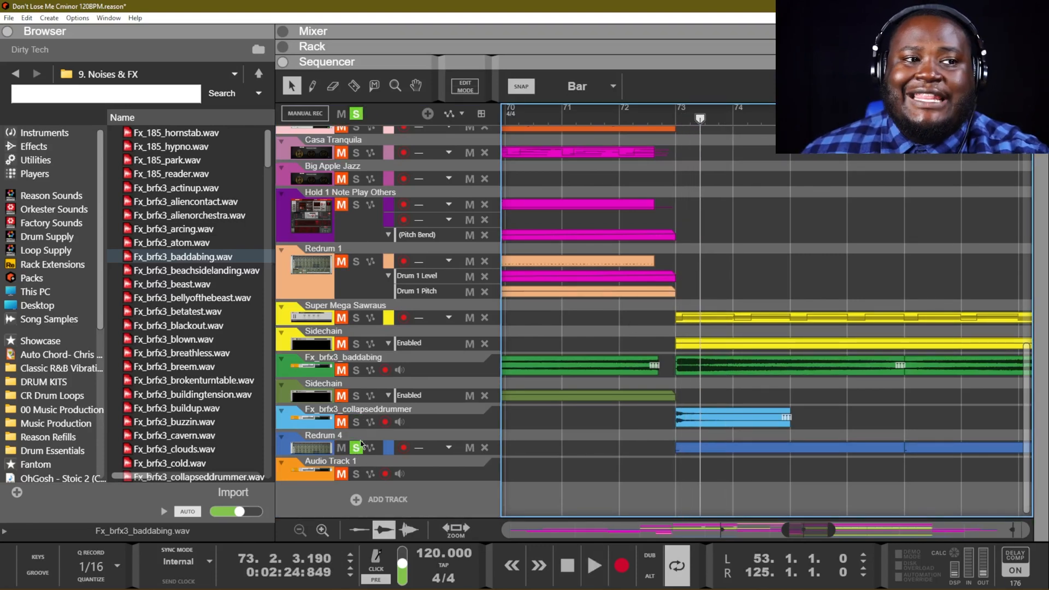
- Solo Fx_brfx3_collapseddrummer together with Redrum 4 and play both from bar 73
left_click(361, 442)
left_click(356, 422)
left_click(676, 115)
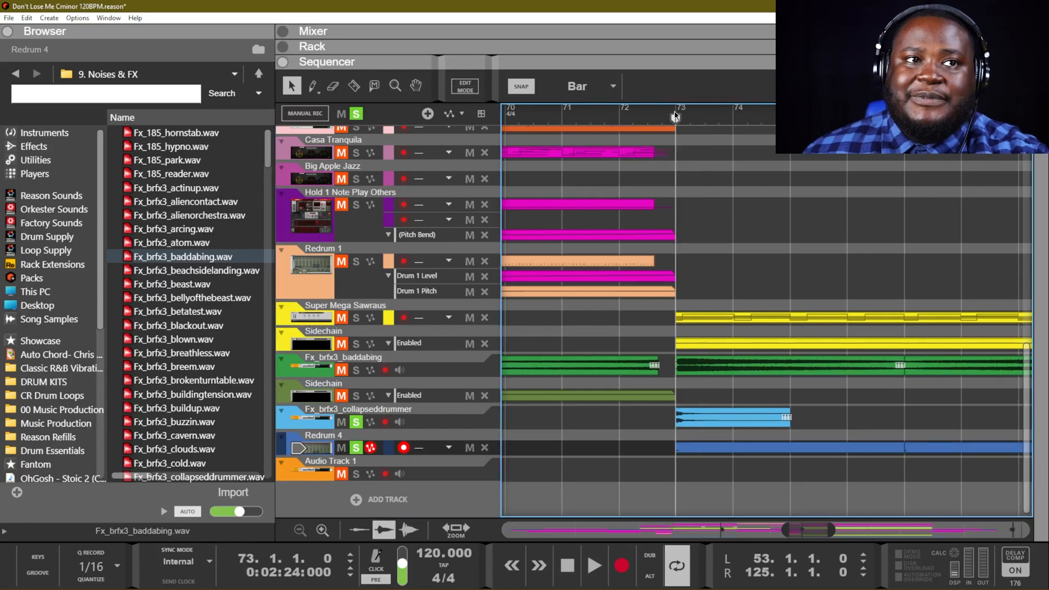
key("space")
key("space")
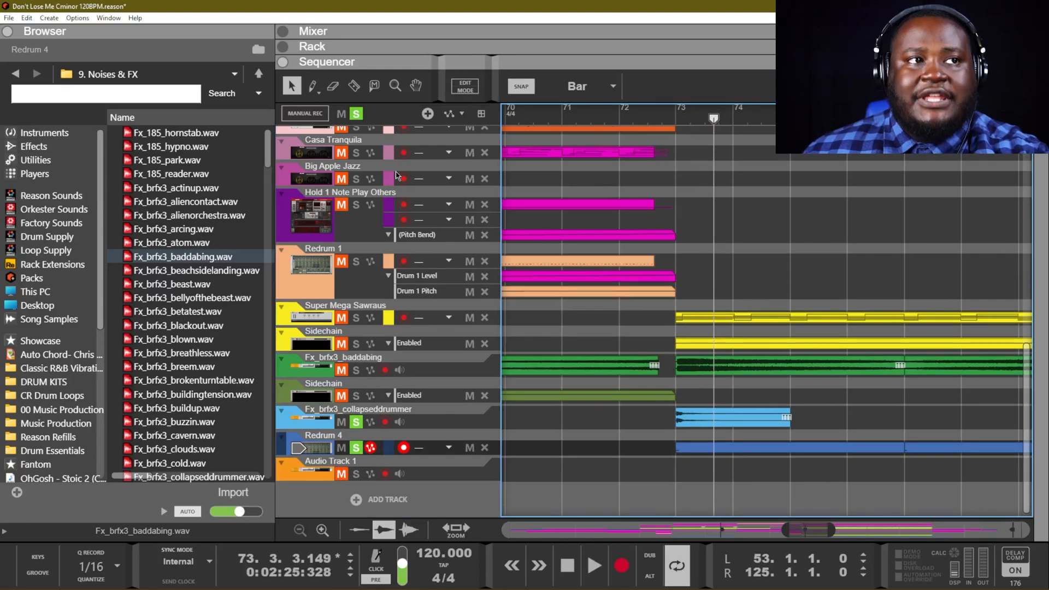
- Clear the solos, solo only Fx_brfx3_baddabing, and play it from bar 73
left_click(356, 113)
scroll(580, 208, "up", 5)
scroll(580, 208, "down", 5)
left_click(353, 371)
left_click(680, 121)
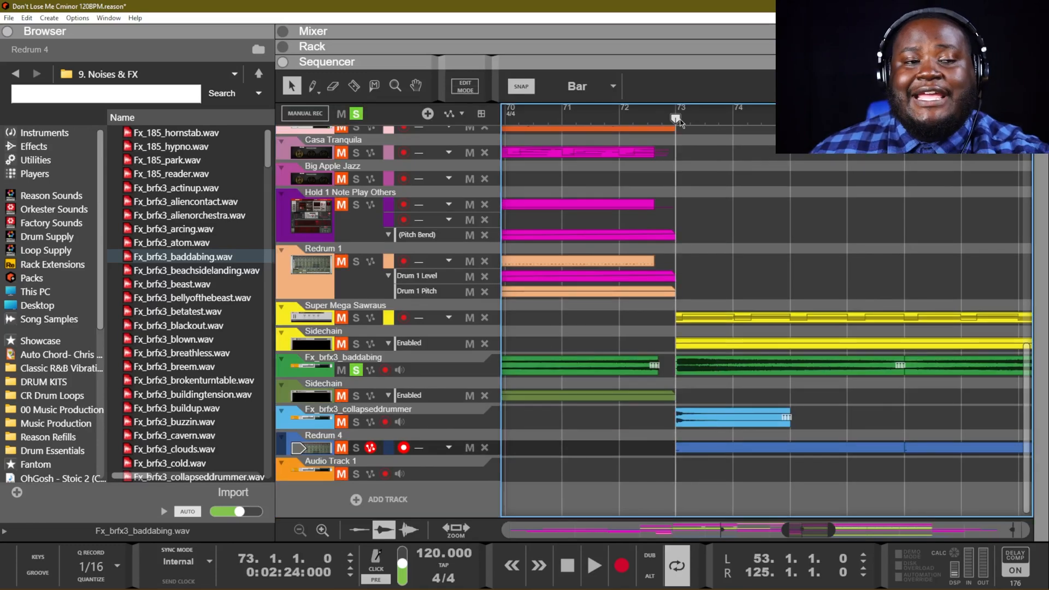
key("space")
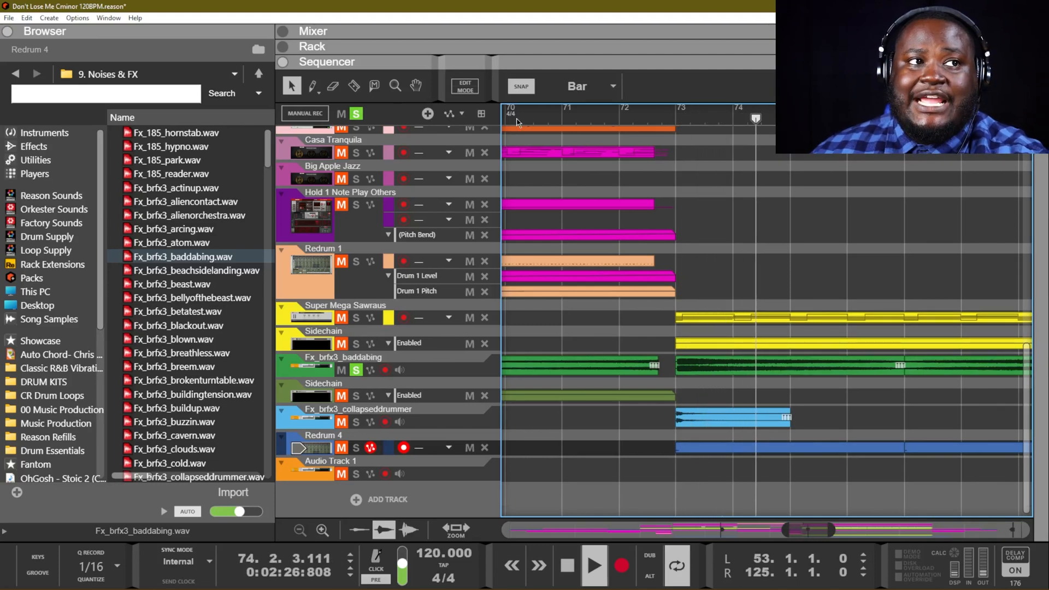
key("space")
- Solo only the Super Mega Sawraus track, play it from bar 73, and clear the solo
left_click(356, 114)
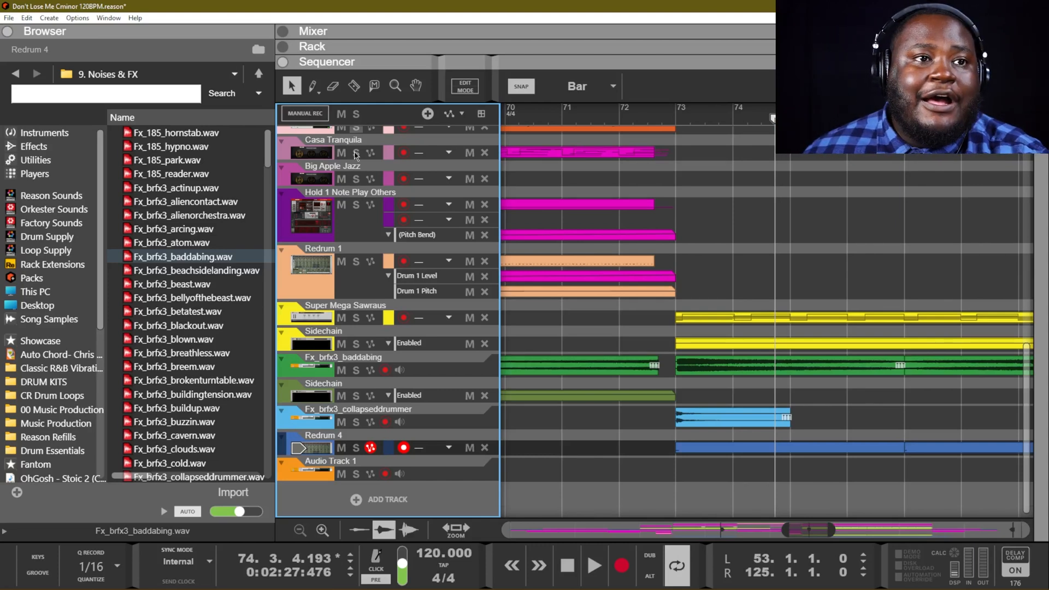
left_click(356, 318)
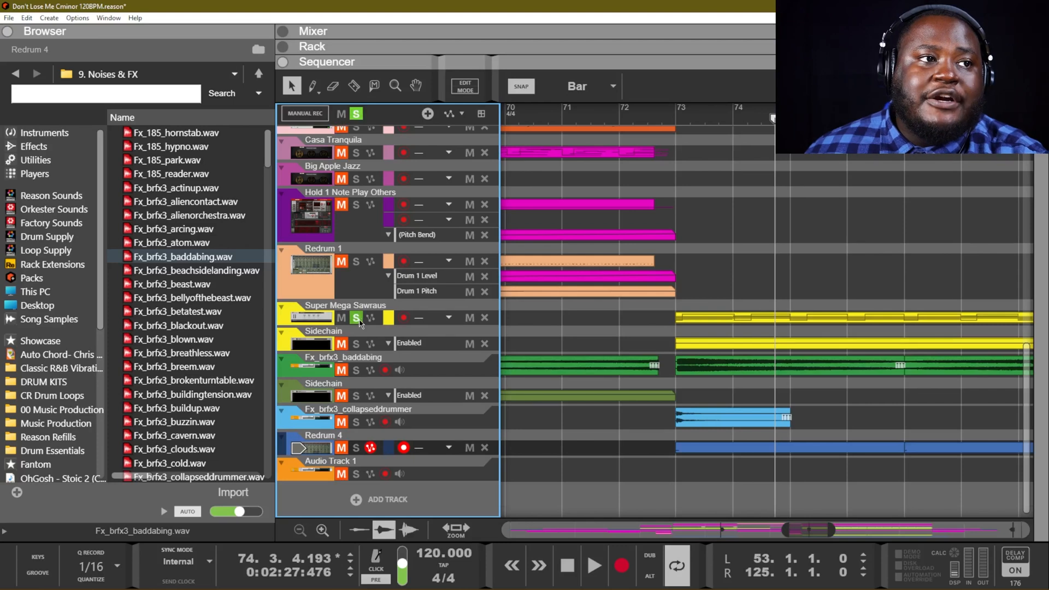
left_click(687, 122)
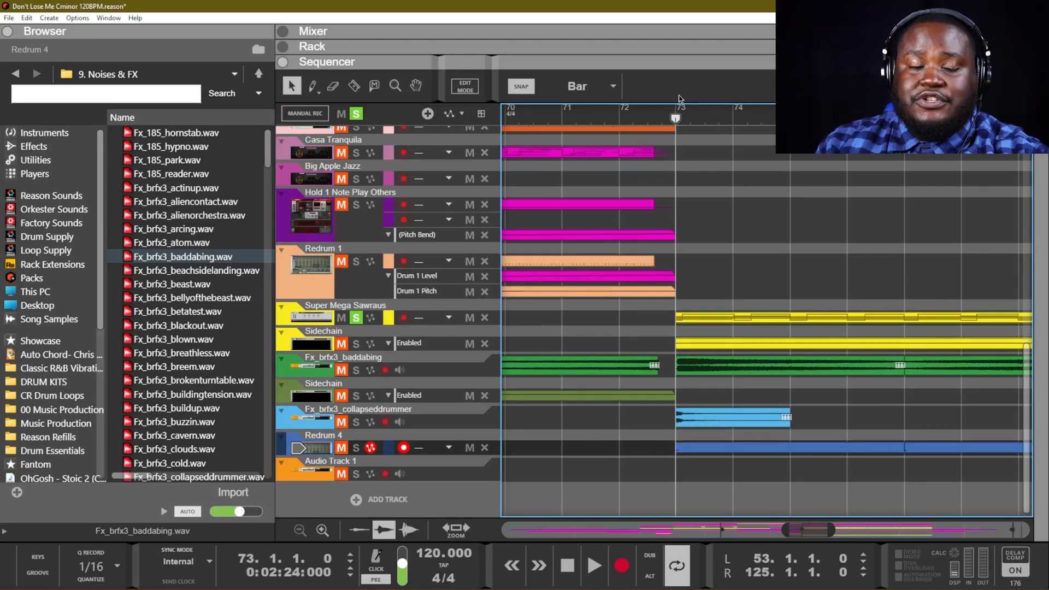
key("space")
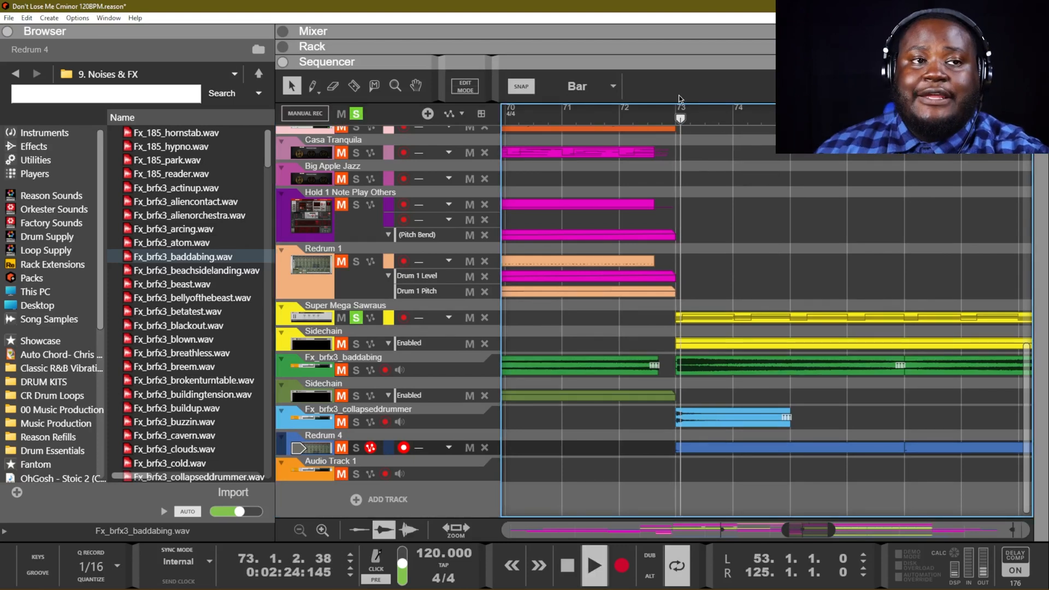
left_click(357, 113)
key("space")
- Move the playhead to the start of the build at bar 69, and to the drop at bar 73
scroll(697, 295, "up", 5)
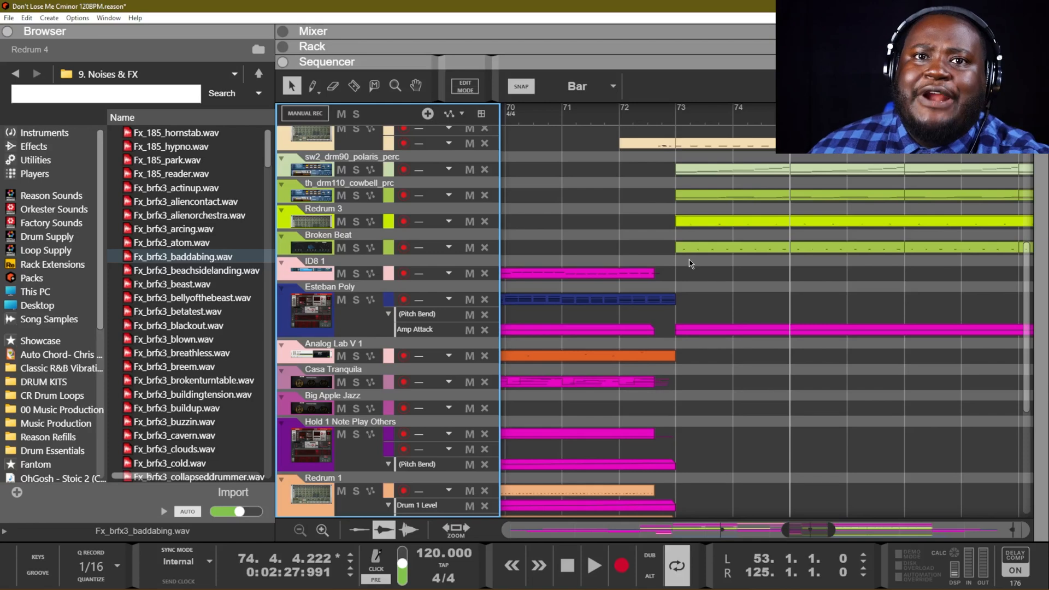
left_click(562, 116)
scroll(656, 136, "left", 2)
left_click_drag(606, 117, 536, 123)
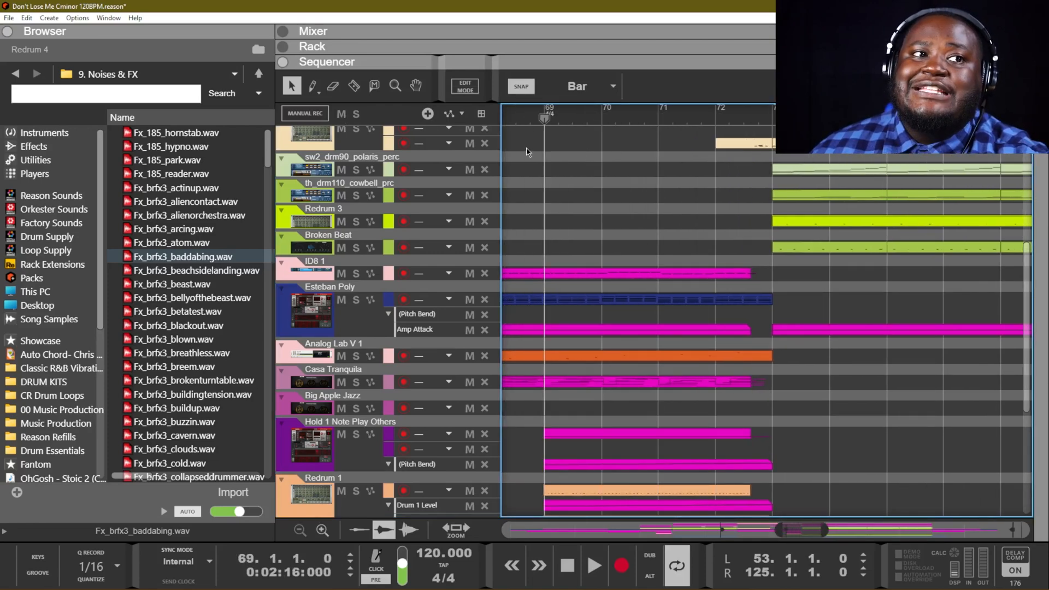
left_click(828, 116)
left_click(771, 116)
- Examine how the tracks' clips change around the transition into bar 73, both close up and across the whole arrangement
scroll(800, 330, "up", 3)
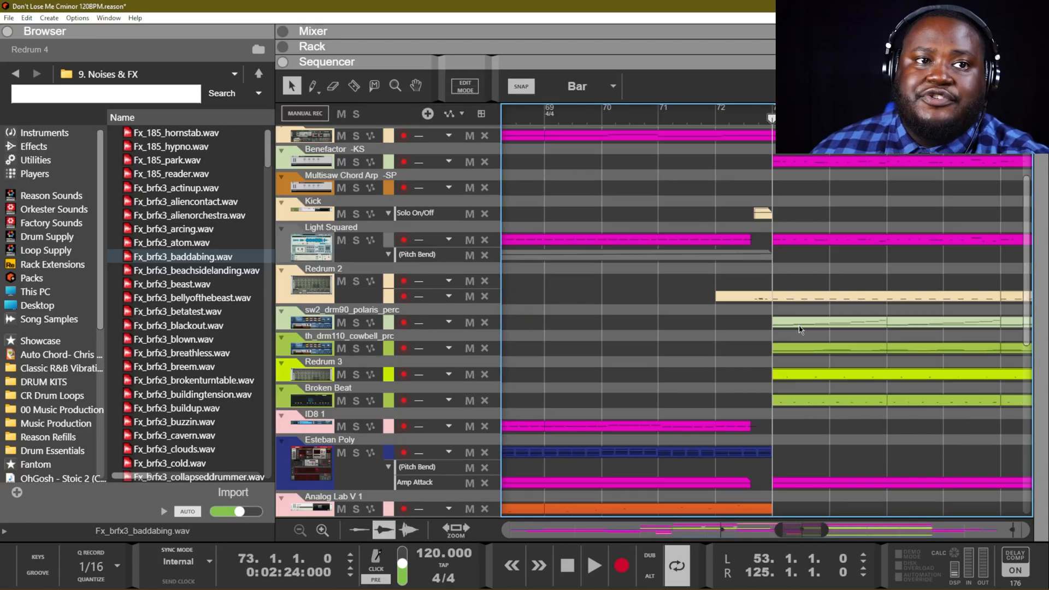
scroll(799, 330, "up", 1)
key("h")
key("h")
key("h")
key("h")
key("h")
key("h")
key("h")
key("h")
key("h")
key("h")
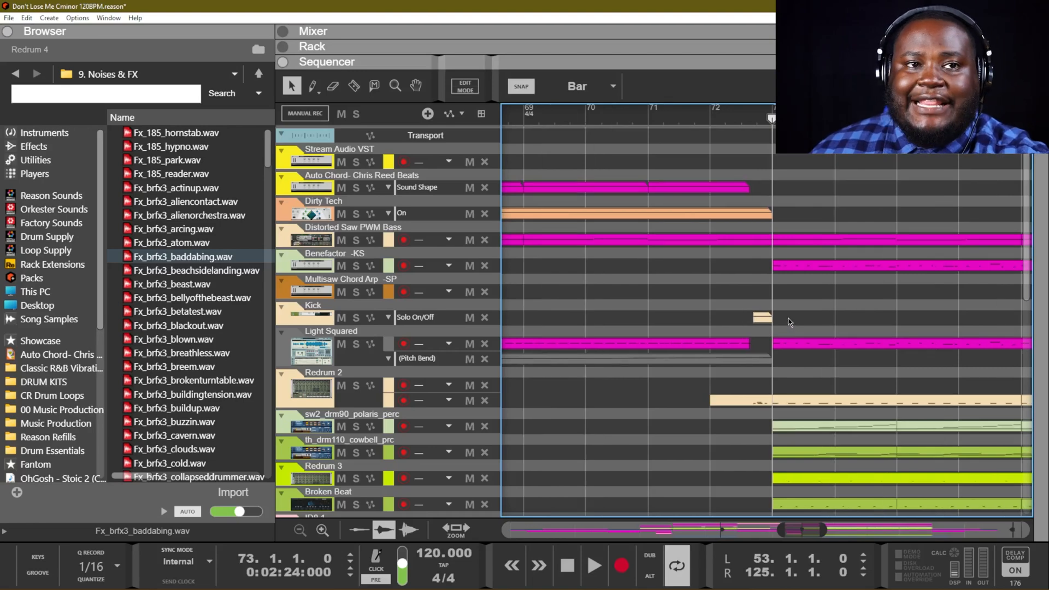
key("g")
key("g")
key("g")
key("g")
key("g")
key("g")
key("g")
key("g")
key("g")
key("g")
key("g")
mouse_move(820, 537)
left_mouse_down()
mouse_move(871, 534)
mouse_move(825, 535)
left_mouse_up()
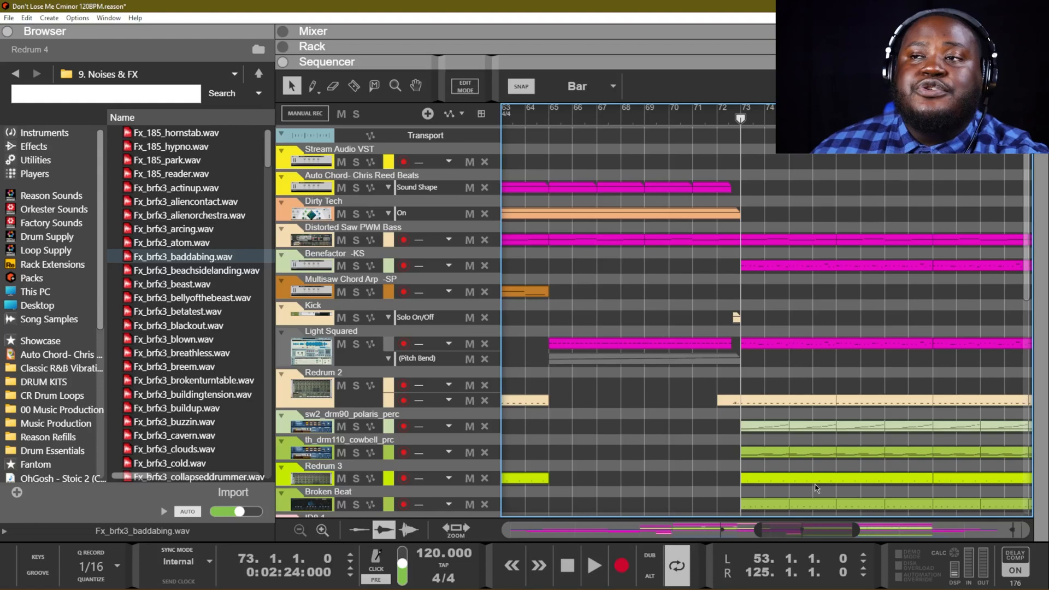
scroll(808, 421, "down", 3)
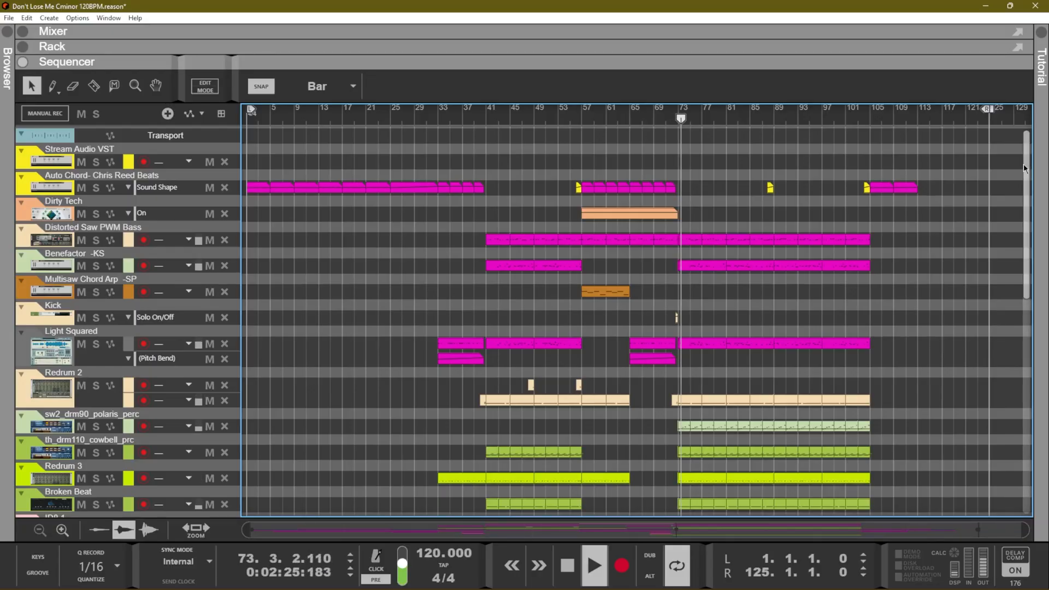
left_click_drag(1024, 168, 946, 141)
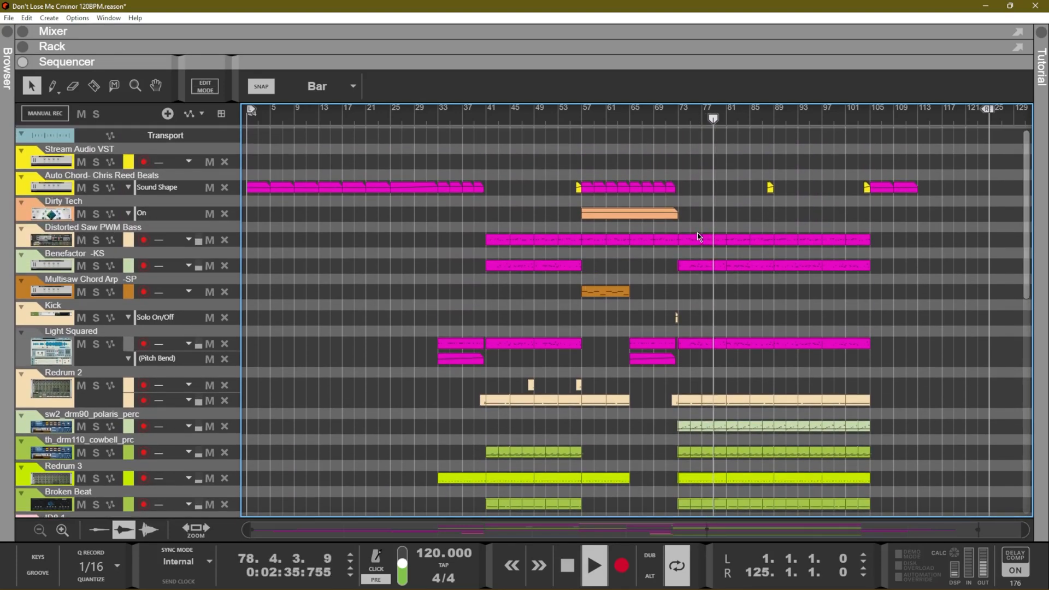